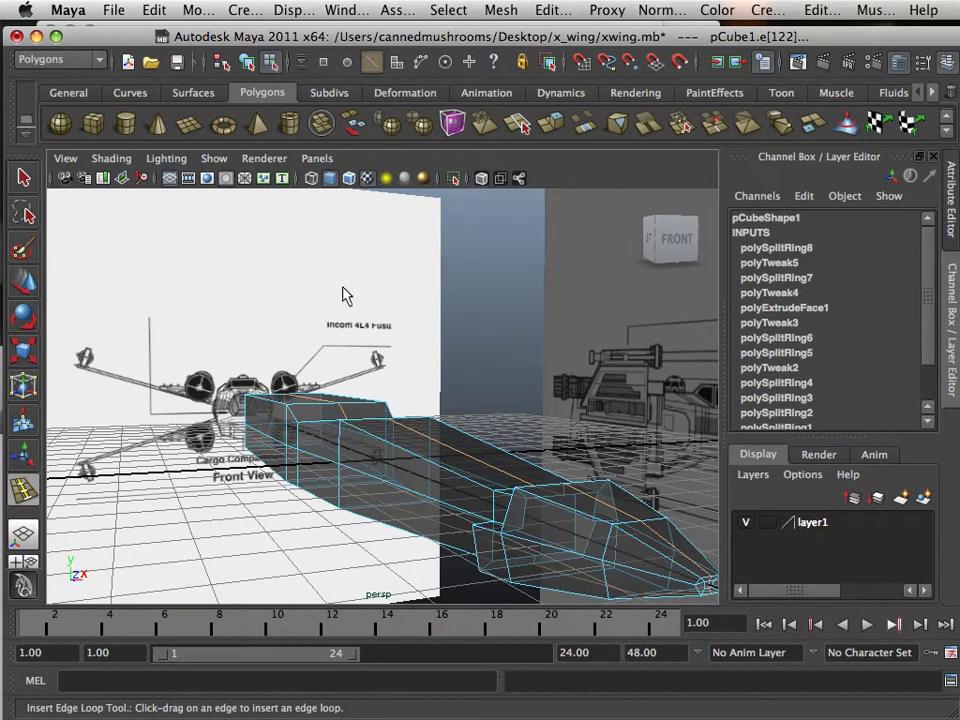
Step: Activate the Move tool and select the connected centre edges along the underside of the fuselage
left_click(23, 282)
left_click_drag(209, 288, 341, 420, "alt")
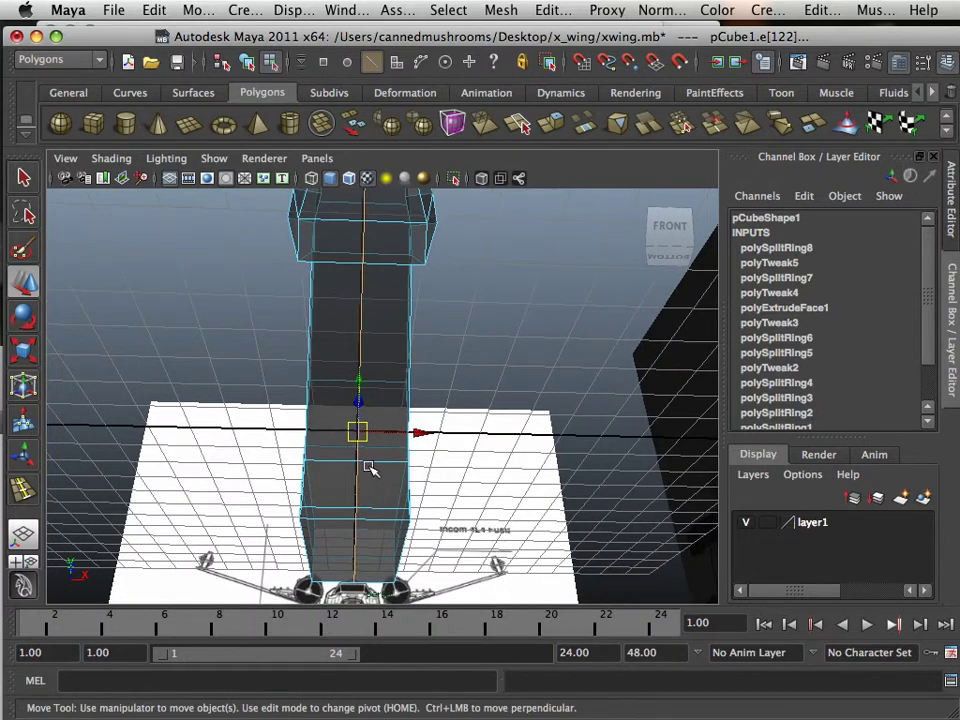
left_click_drag(365, 476, 359, 453, "alt")
middle_click_drag(348, 424, 330, 311, "alt")
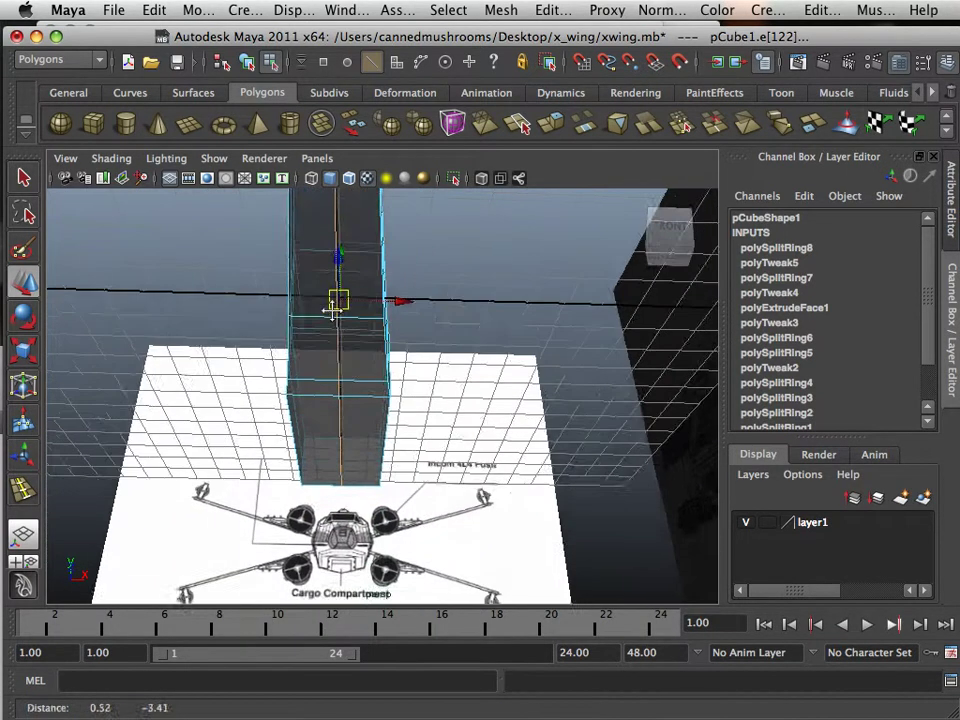
left_click_drag(326, 321, 328, 343, "alt")
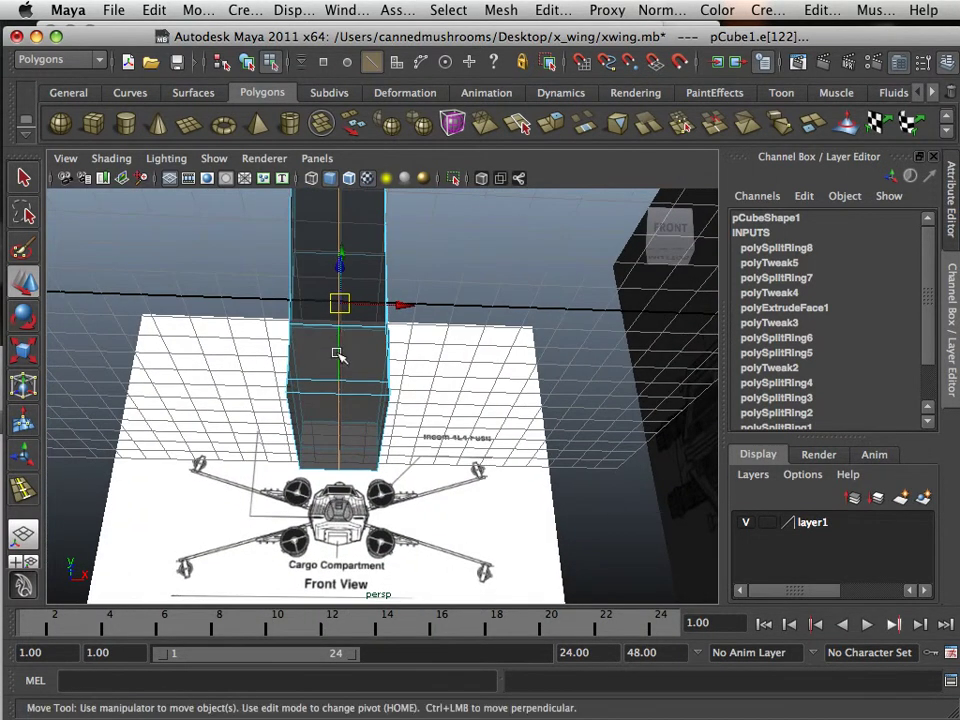
middle_click_drag(340, 355, 333, 408, "alt")
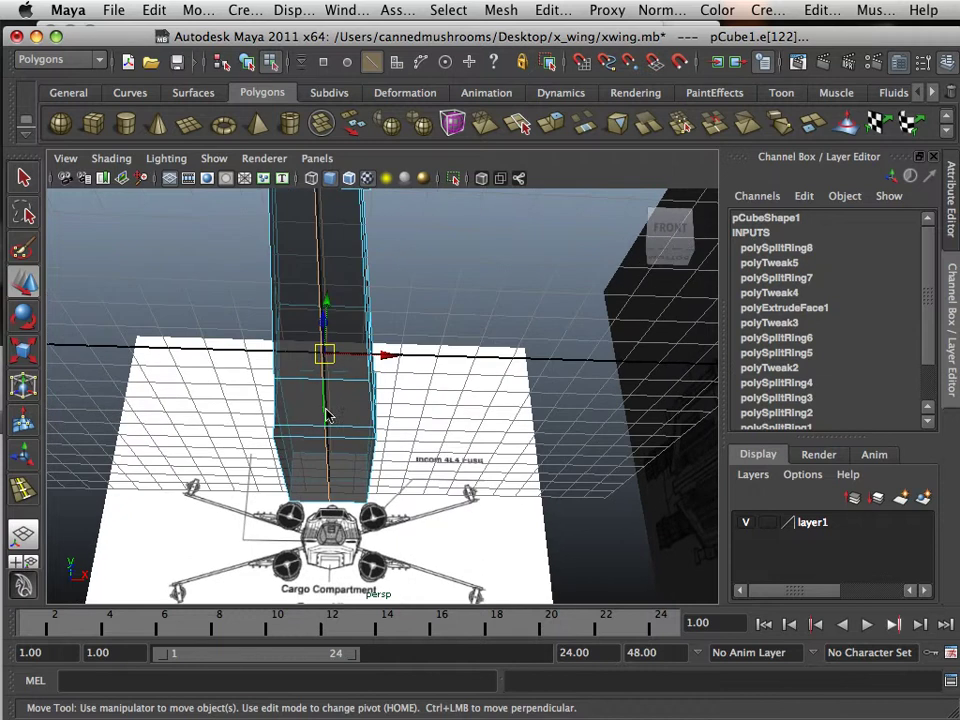
right_click_drag(325, 344, 328, 395)
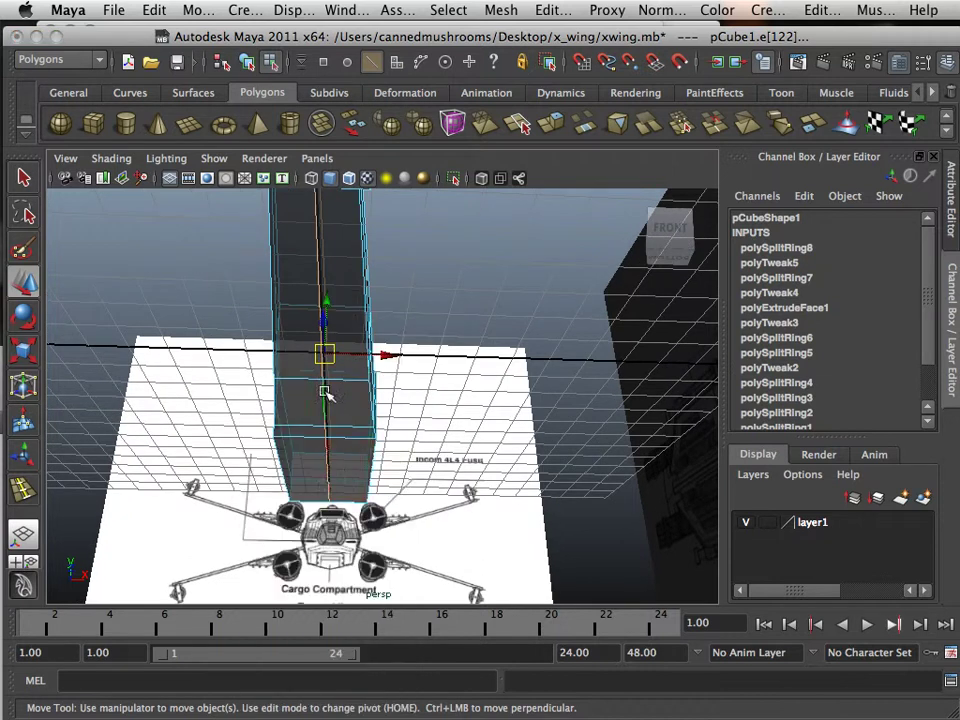
right_click_drag(333, 485, 332, 302)
left_click_drag(332, 302, 321, 450, "alt")
left_click(323, 490)
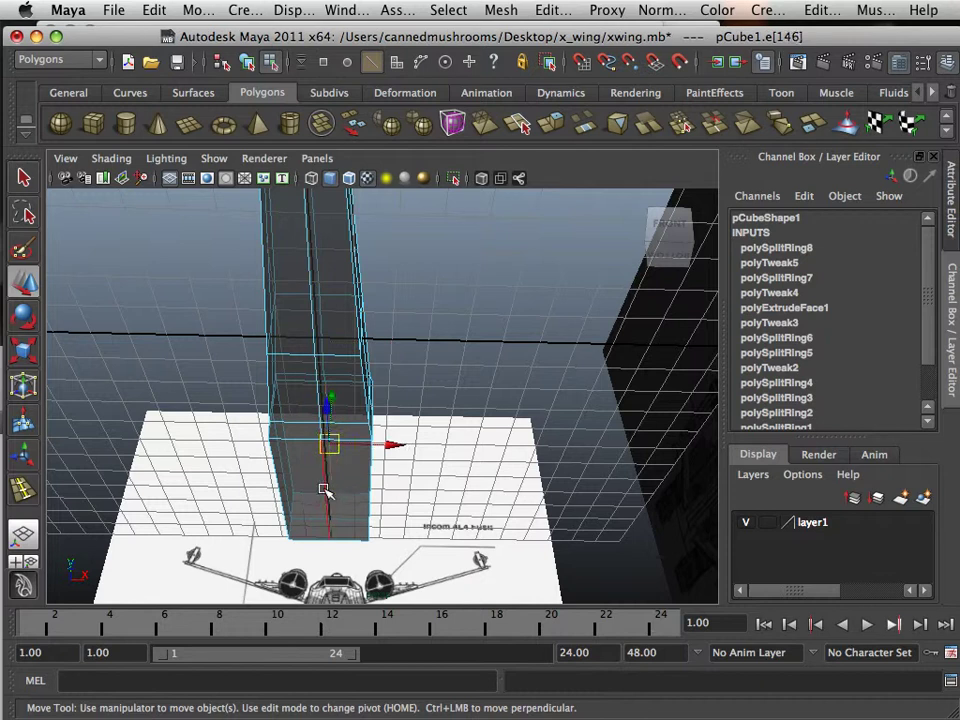
left_click_drag(372, 415, 336, 444, "alt")
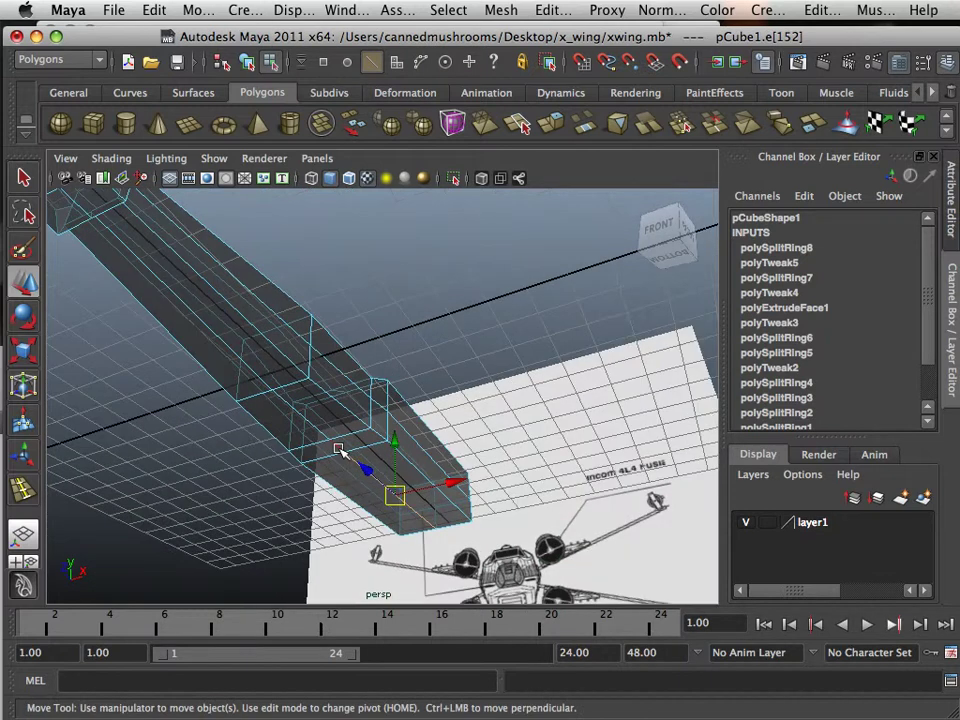
left_click(302, 428, "shift")
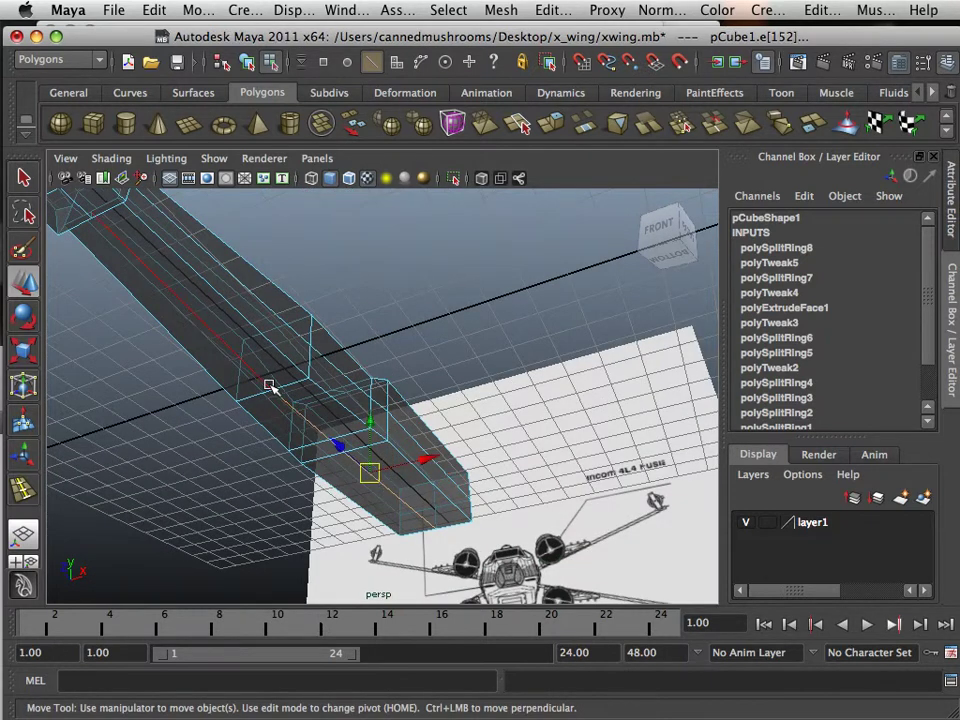
middle_click_drag(249, 373, 227, 358, "alt")
left_click_drag(227, 358, 238, 439, "alt")
right_click_drag(238, 439, 328, 476, "alt")
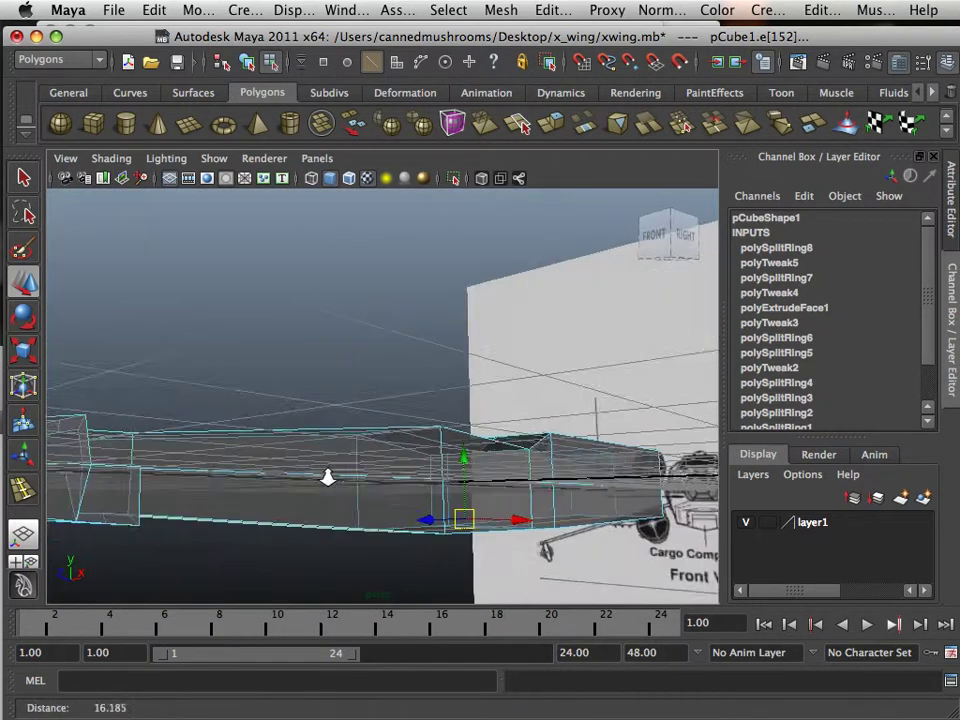
left_click_drag(328, 476, 272, 451, "alt")
middle_click_drag(407, 469, 238, 313, "alt")
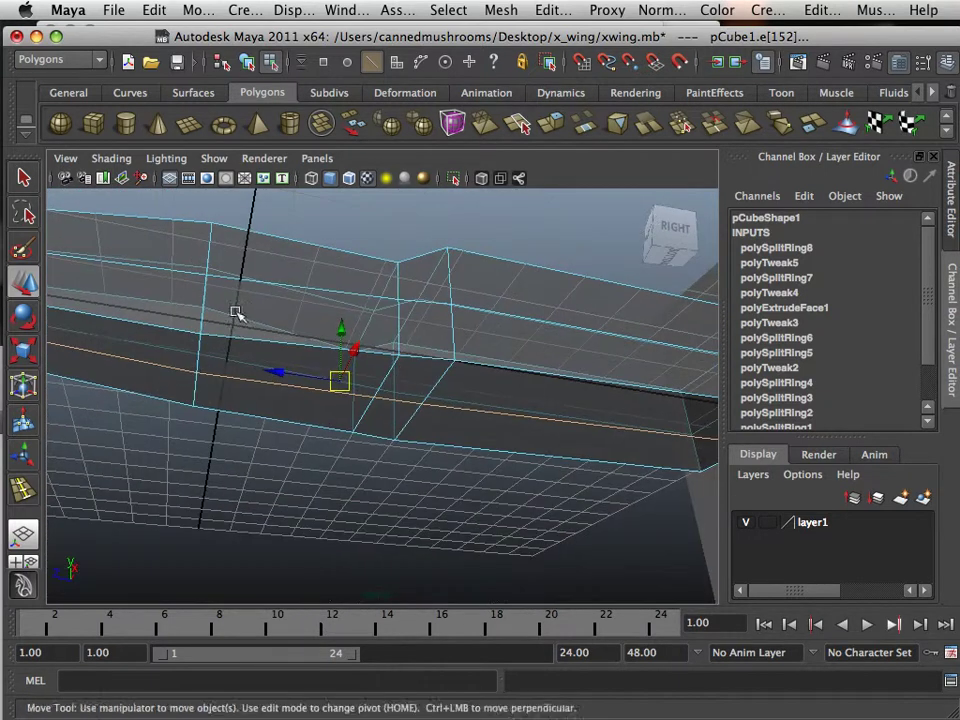
Step: Hide the viewport grid
left_click(300, 15)
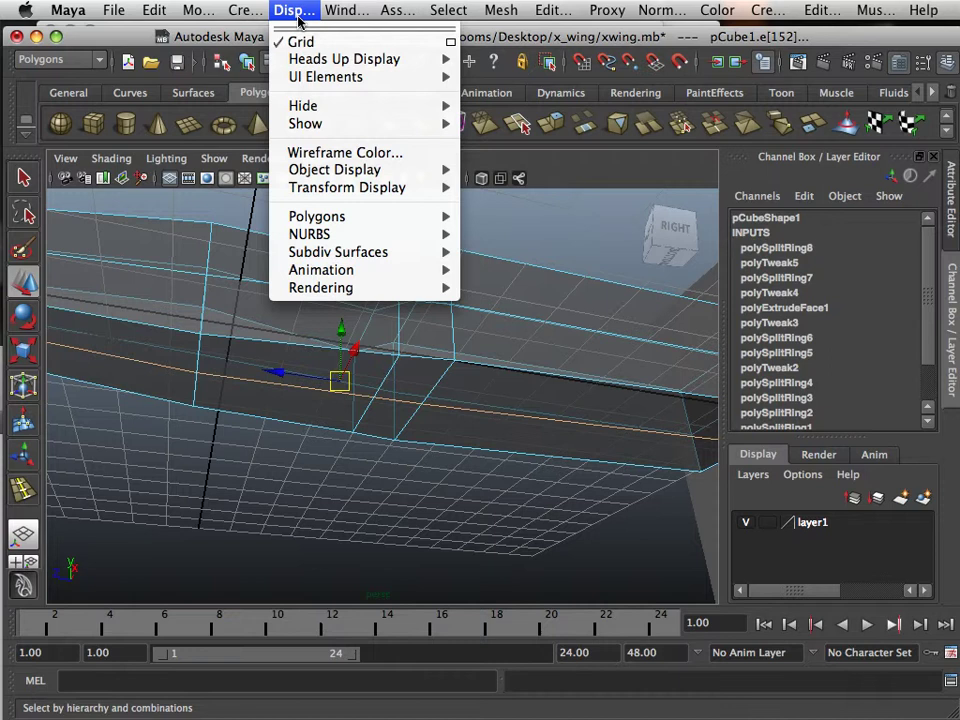
left_click(300, 42)
left_click_drag(314, 341, 443, 381, "alt")
scroll(281, 344, "down", 3)
left_click_drag(281, 344, 281, 402, "alt")
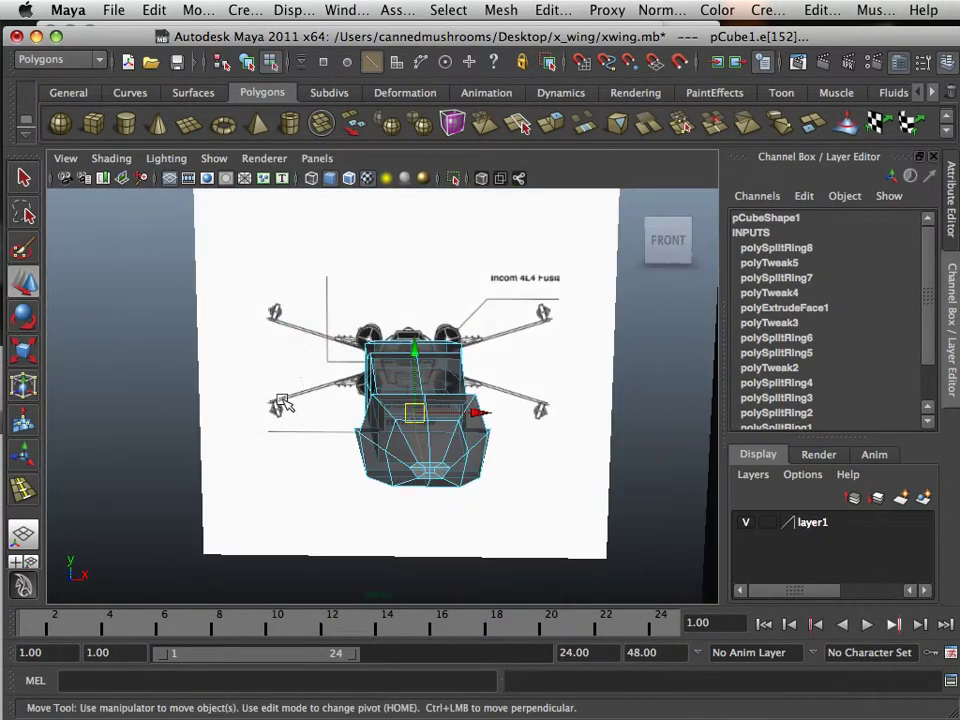
Step: In the front view, lower the selected underside centre edges so the belly forms a V toward the reference outline
key("space")
key("space")
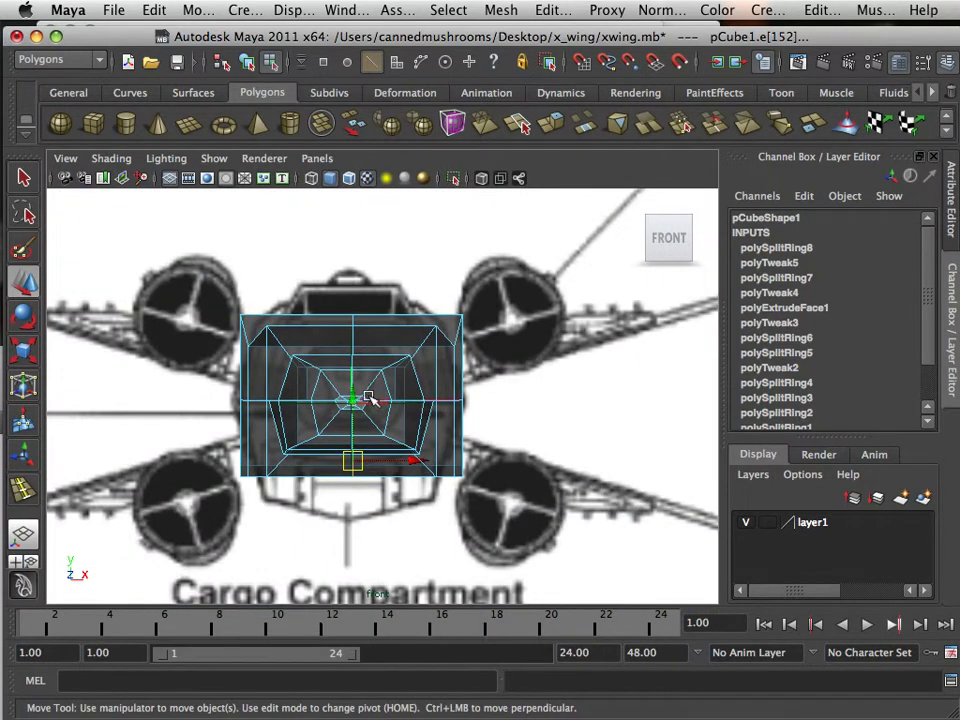
left_click_drag(358, 410, 343, 451)
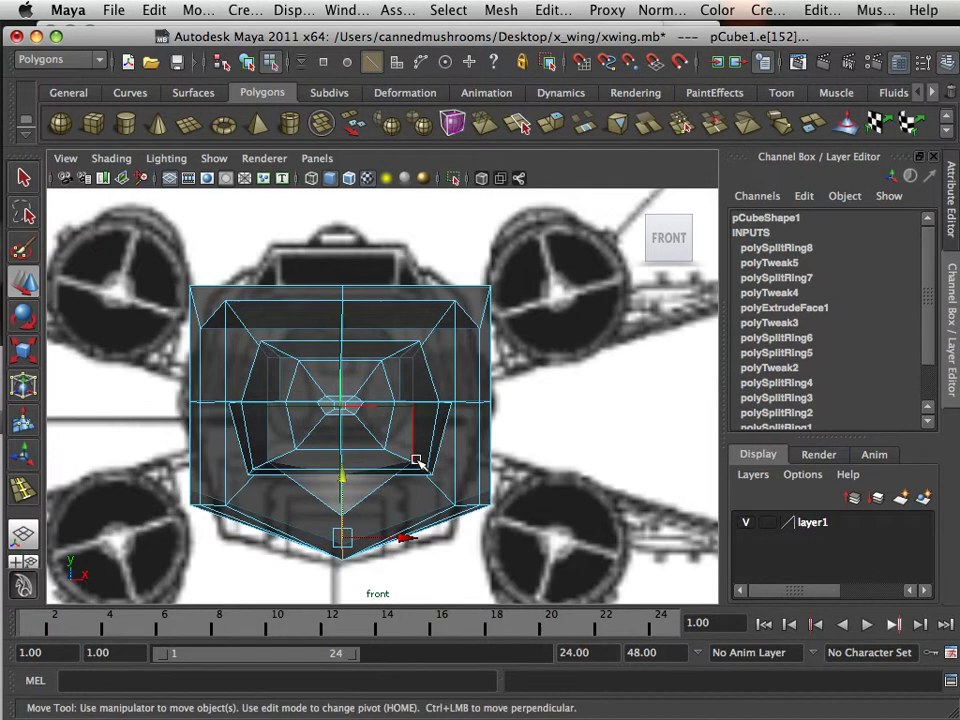
Step: Raise the bottom centre vertex just behind the nose section, about level with its neighbouring vertices
key("space")
key("space")
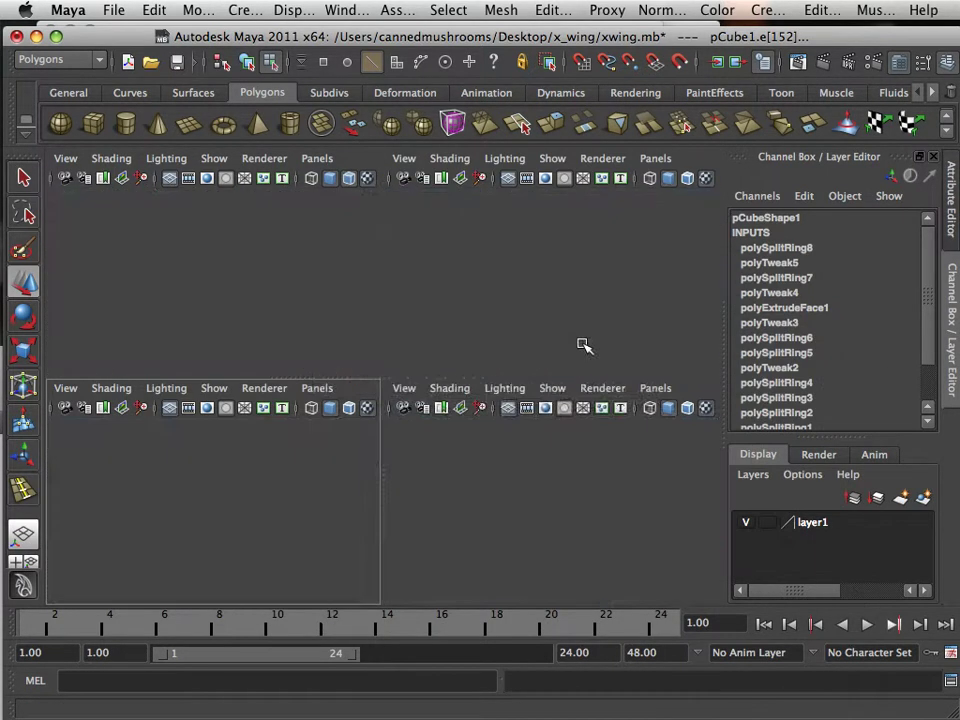
left_click_drag(583, 345, 416, 333, "alt")
middle_click_drag(416, 333, 589, 390, "alt")
left_click_drag(589, 389, 429, 369, "alt")
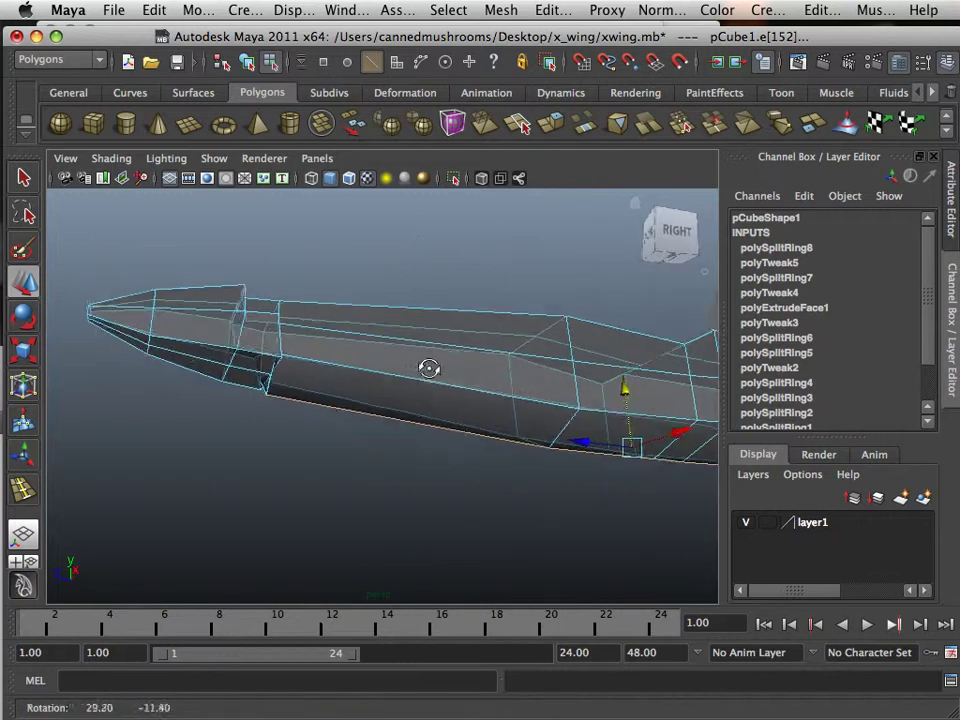
scroll(414, 369, "up", 10)
left_click_drag(361, 372, 388, 379, "alt")
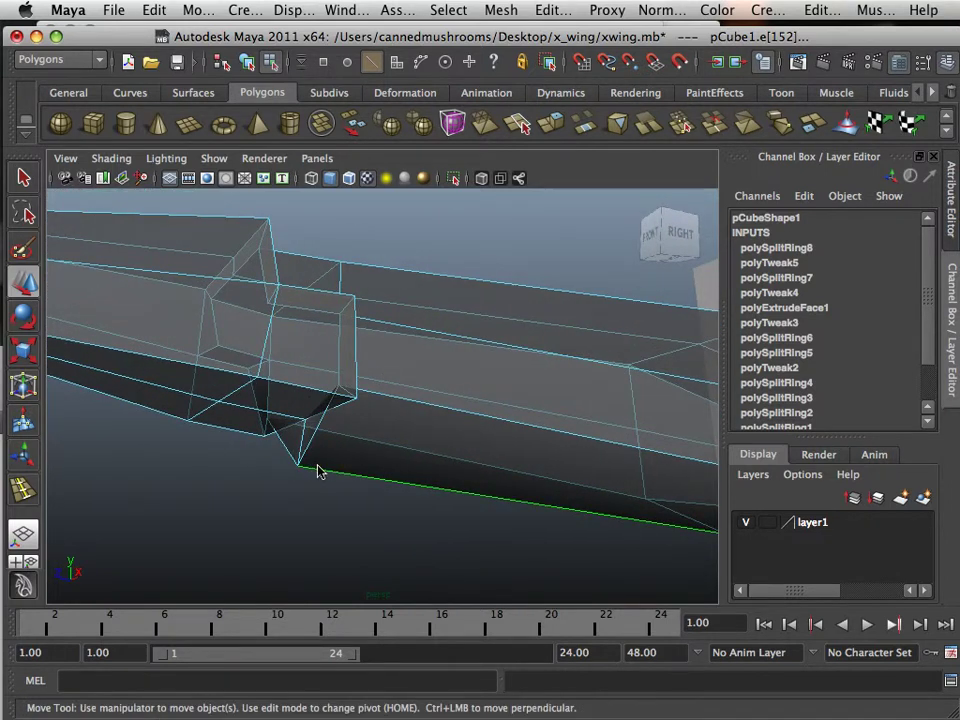
right_click_drag(317, 471, 246, 345)
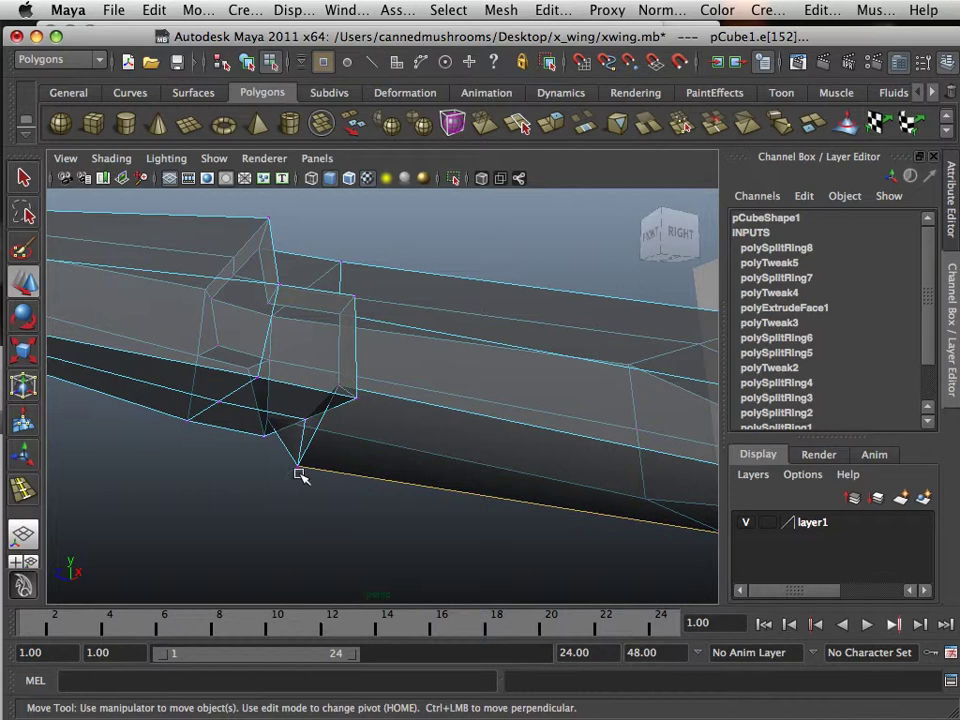
left_click(300, 467)
left_click_drag(306, 403, 322, 358)
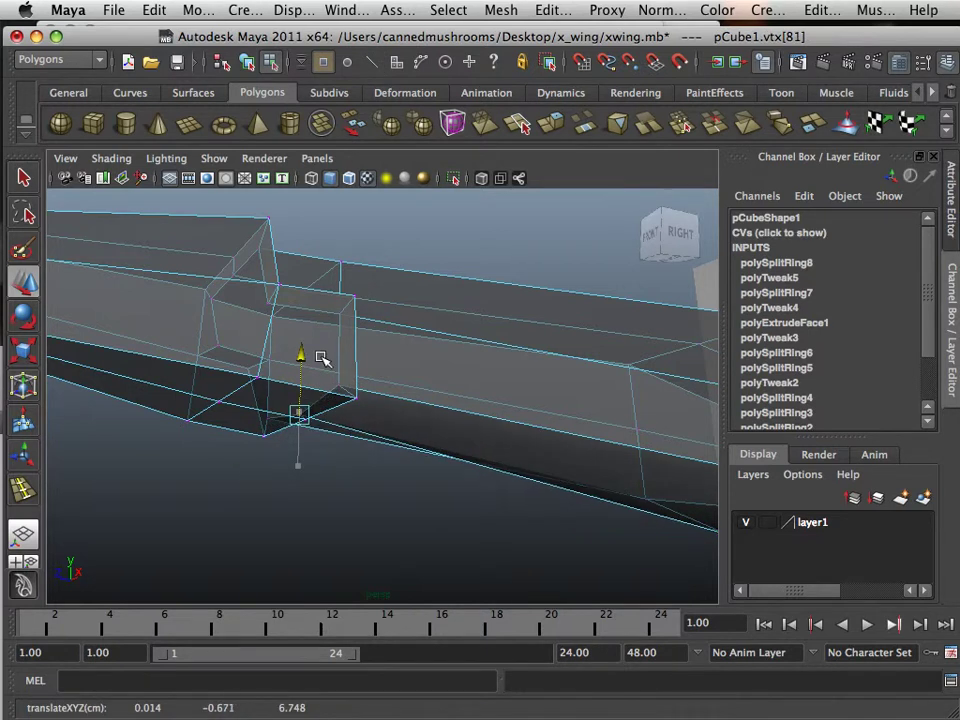
Step: Select the connected centre edges along the top of the fuselage and raise them slightly in the front view to form a shallow ridge
right_click_drag(483, 445, 439, 450, "alt")
left_click_drag(439, 450, 369, 451, "alt")
middle_click_drag(521, 469, 580, 499, "alt")
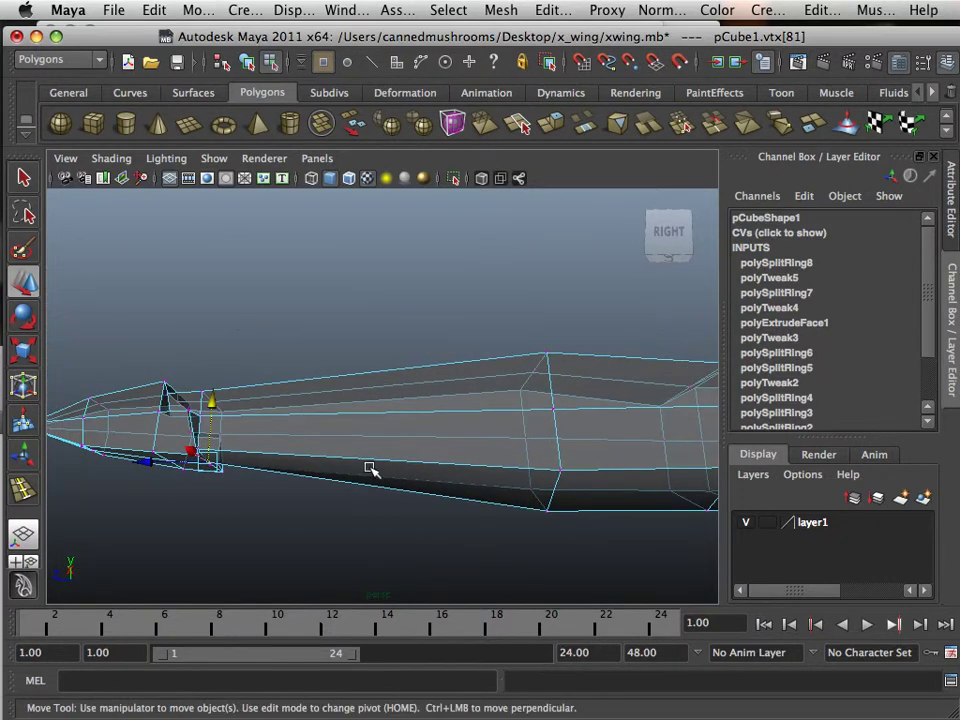
left_click_drag(417, 459, 536, 504, "alt")
middle_click_drag(536, 504, 533, 484, "alt")
right_click_drag(527, 481, 515, 320)
left_click_drag(575, 404, 451, 464, "alt")
left_click(545, 455)
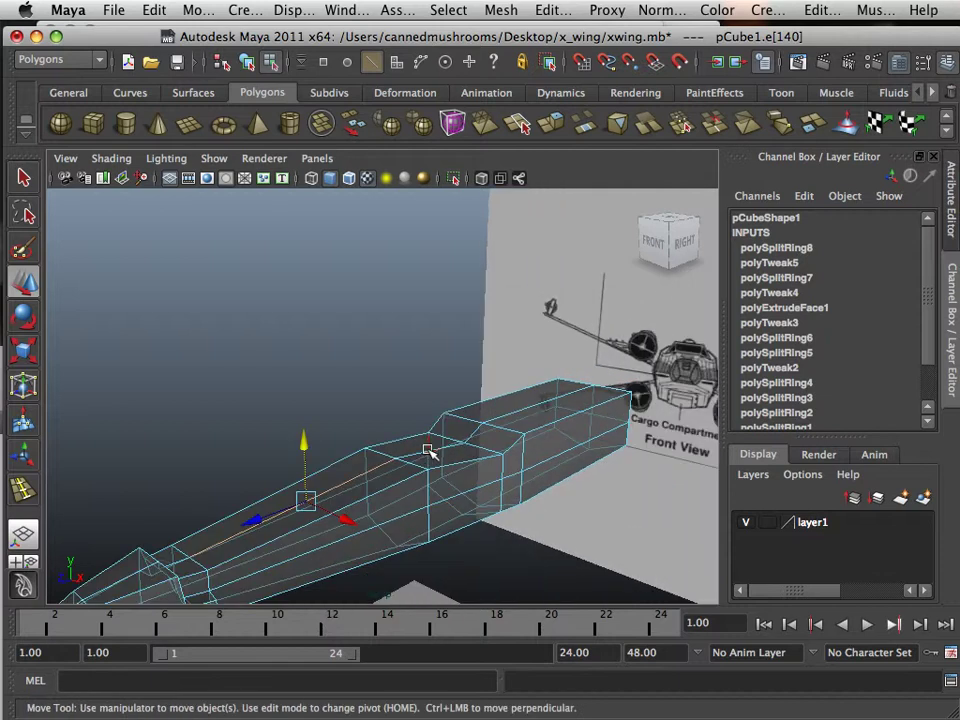
left_click(475, 440, "shift")
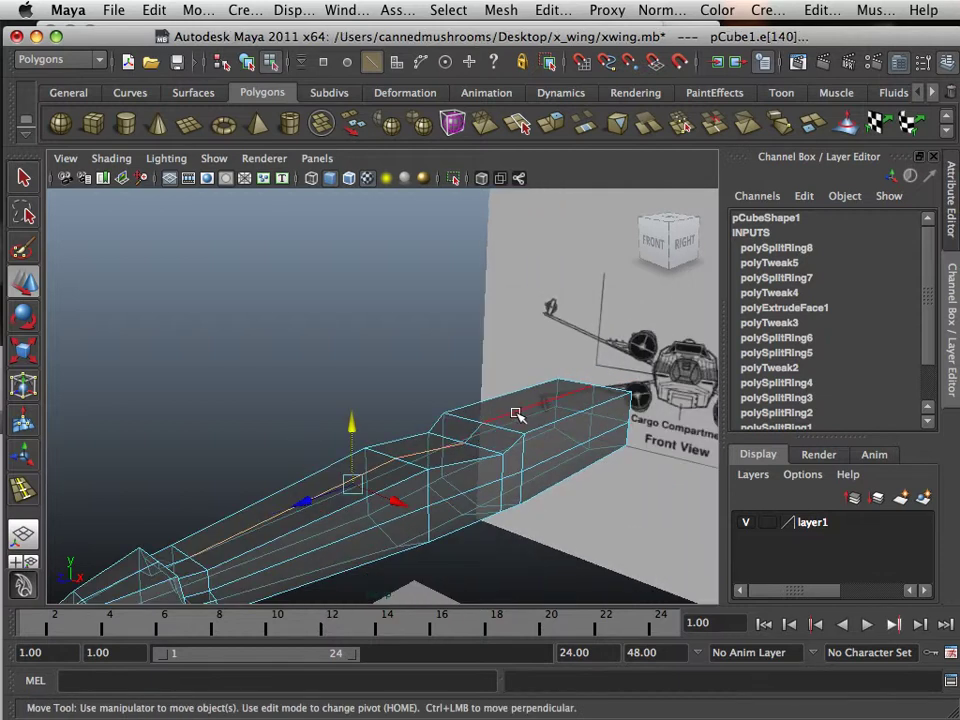
left_click(517, 415, "shift")
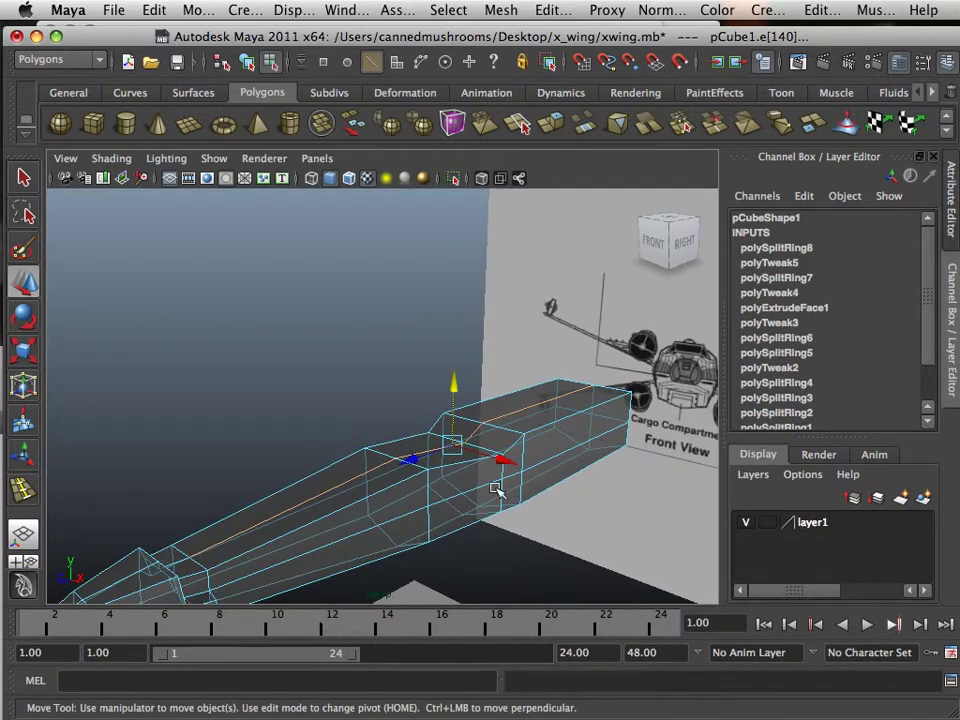
key("space")
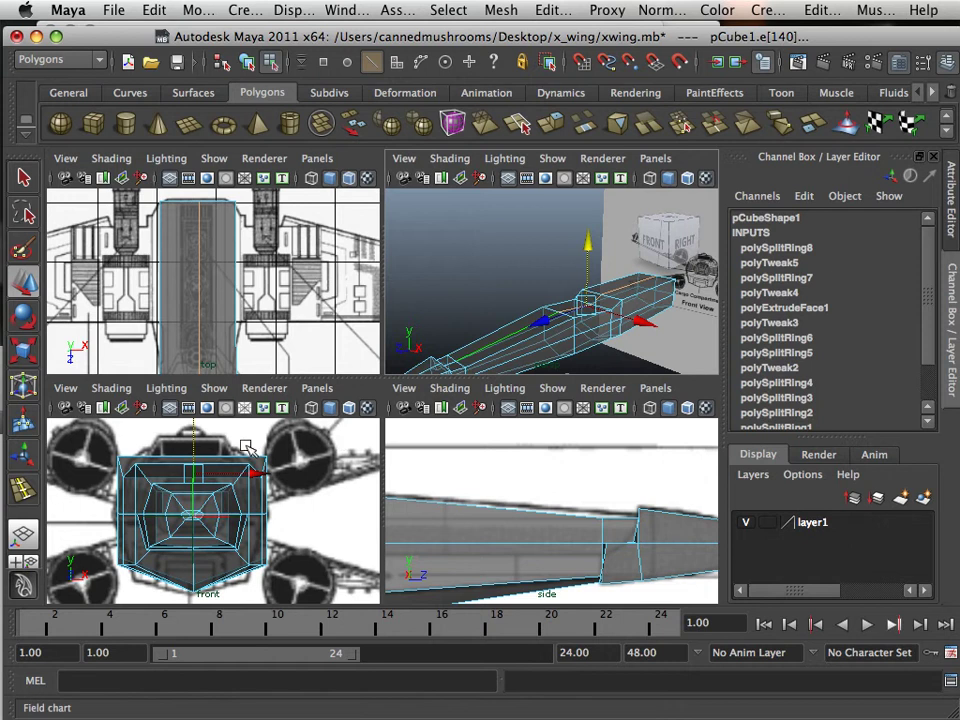
key("space")
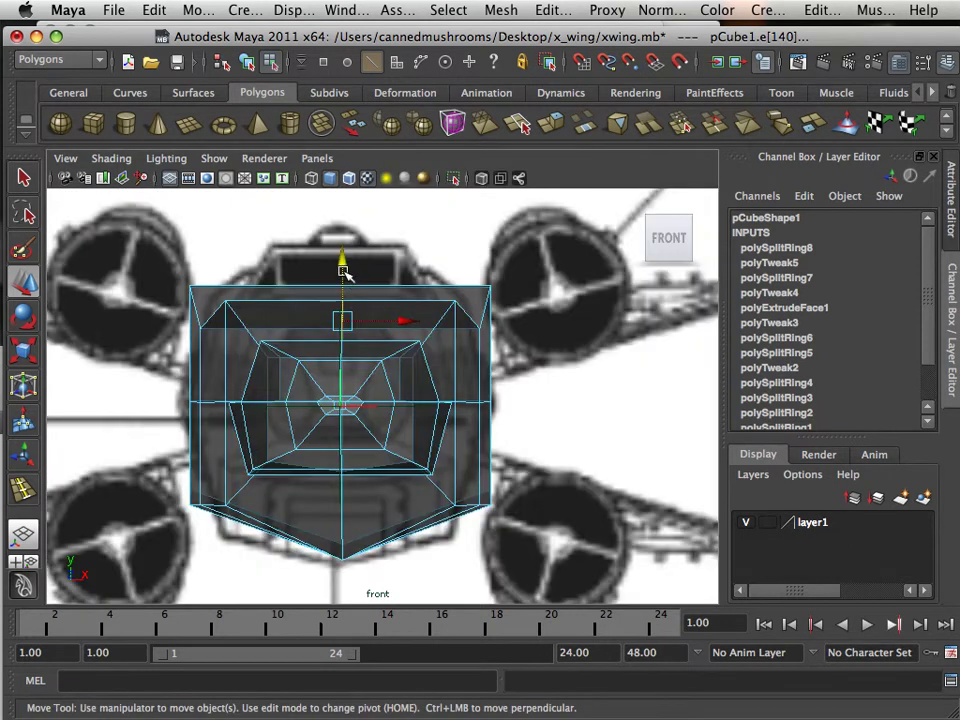
left_click_drag(347, 262, 353, 238)
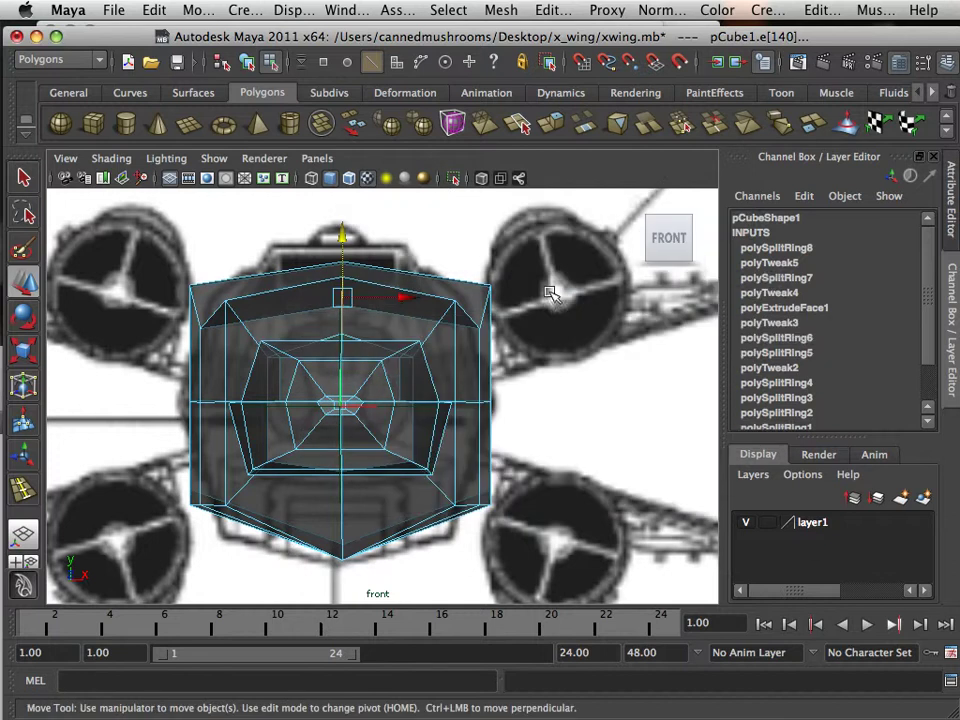
Step: Lower the top centre vertex just behind the nose section slightly to soften the ridge there
key("space")
key("space")
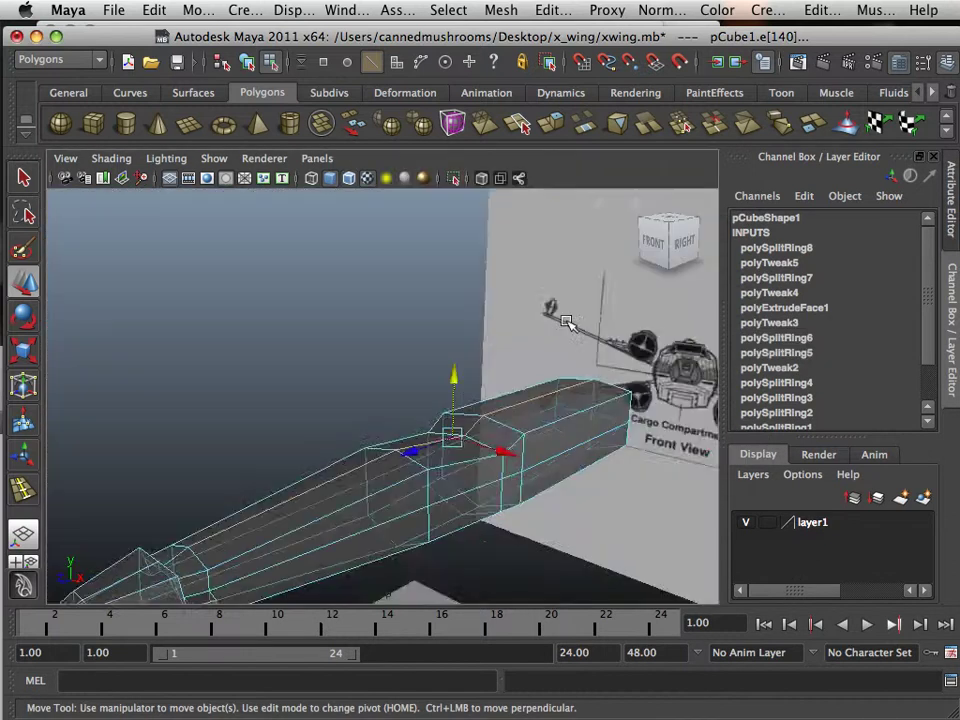
left_click_drag(478, 332, 430, 388, "alt")
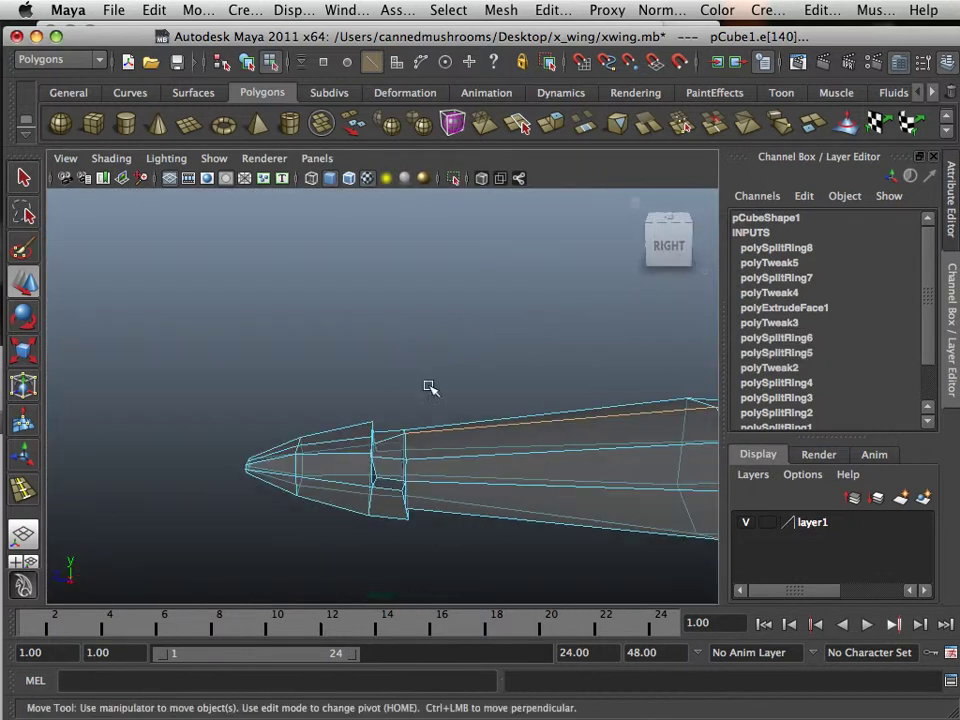
right_click_drag(422, 343, 413, 468)
left_click(422, 463)
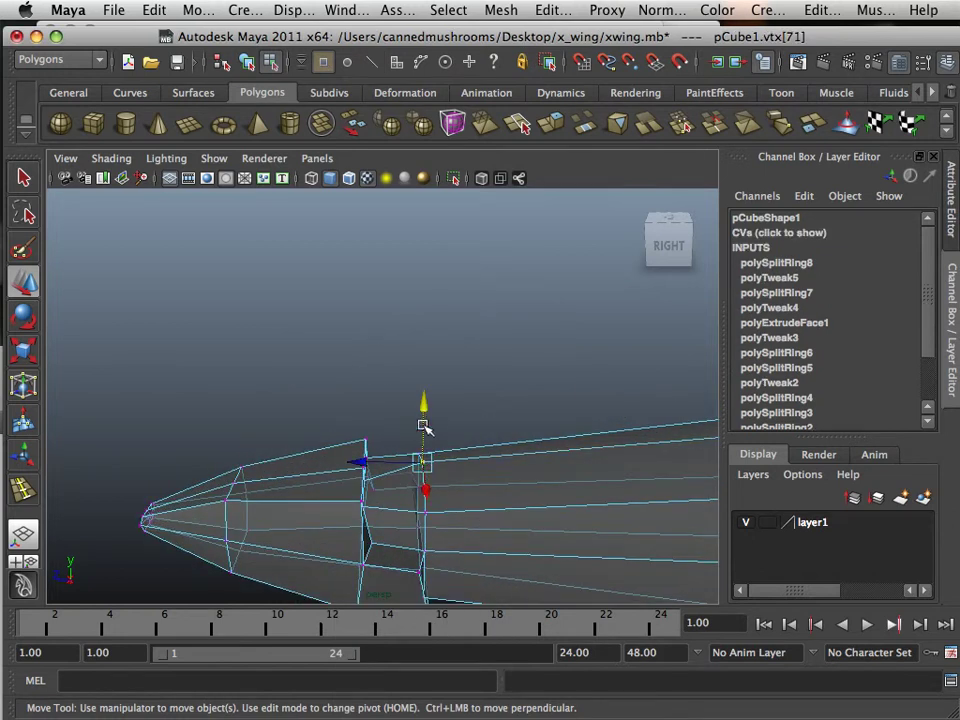
left_click_drag(422, 414, 498, 442)
Step: Examine the reshaped fuselage from several angles against the front, side and top reference images
middle_click_drag(498, 442, 438, 428, "alt")
left_click_drag(438, 428, 456, 432, "alt")
right_click_drag(456, 432, 407, 426, "alt")
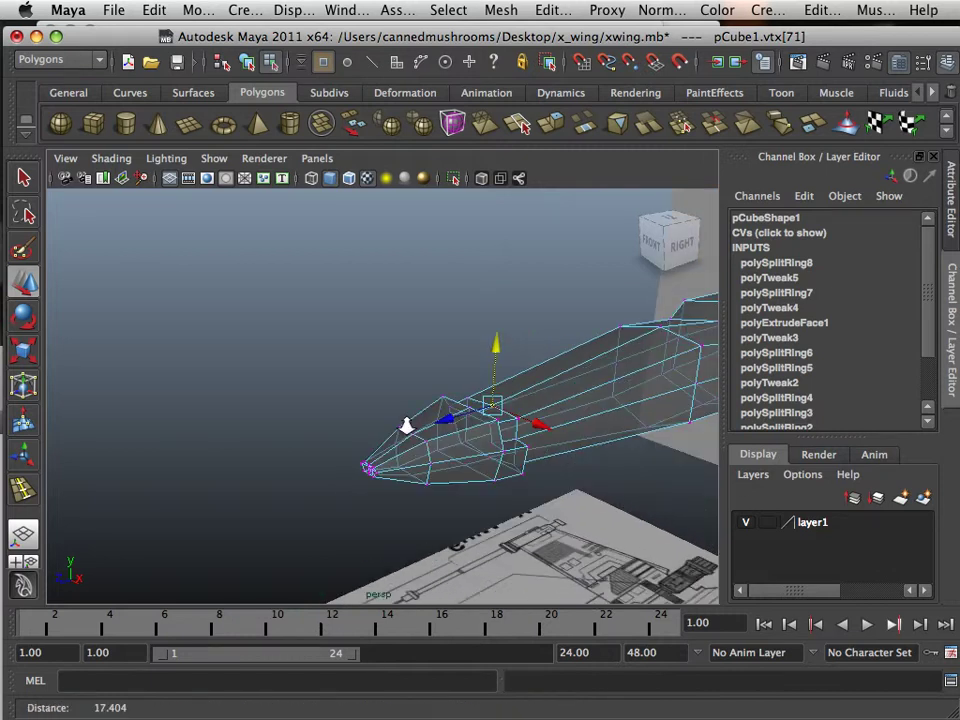
left_click_drag(406, 426, 578, 500, "alt")
middle_click_drag(290, 455, 382, 485, "alt")
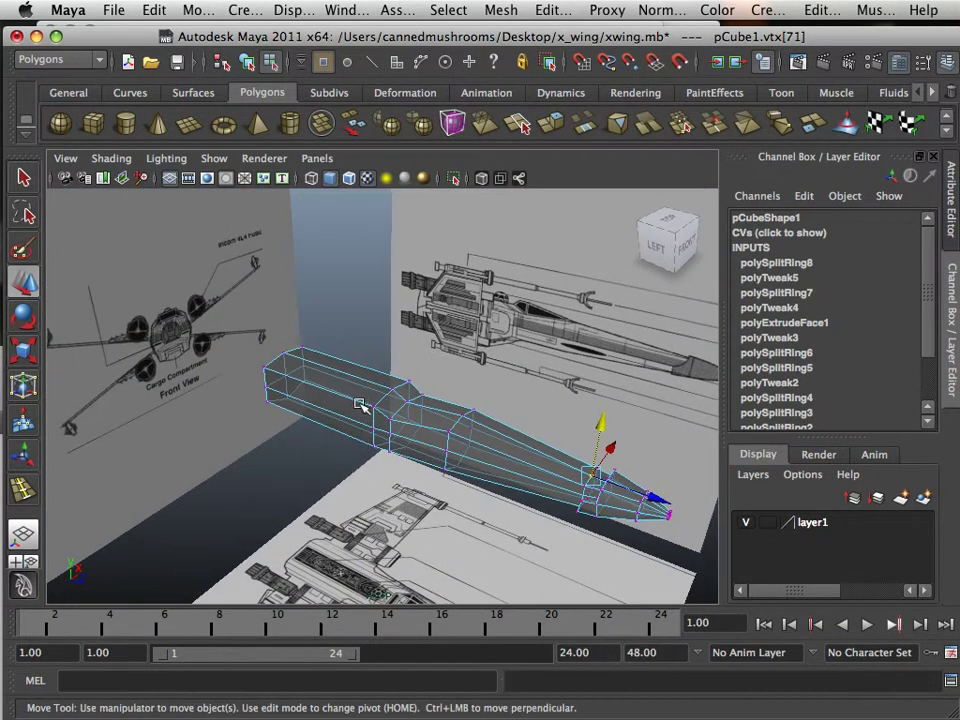
scroll(357, 406, "up", 1)
scroll(355, 412, "down", 5)
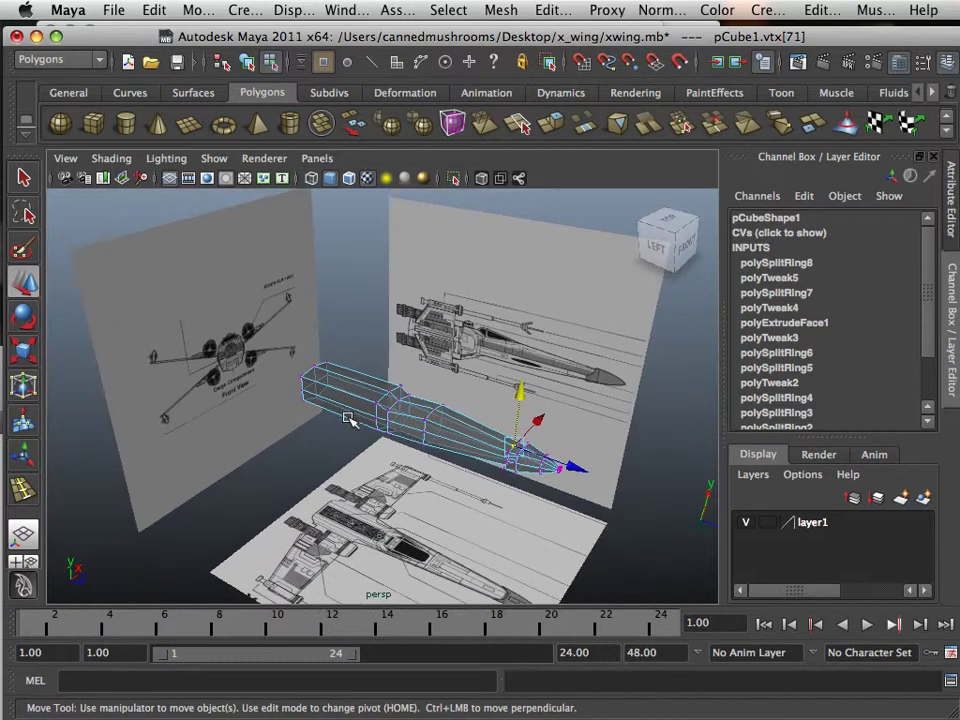
key("space")
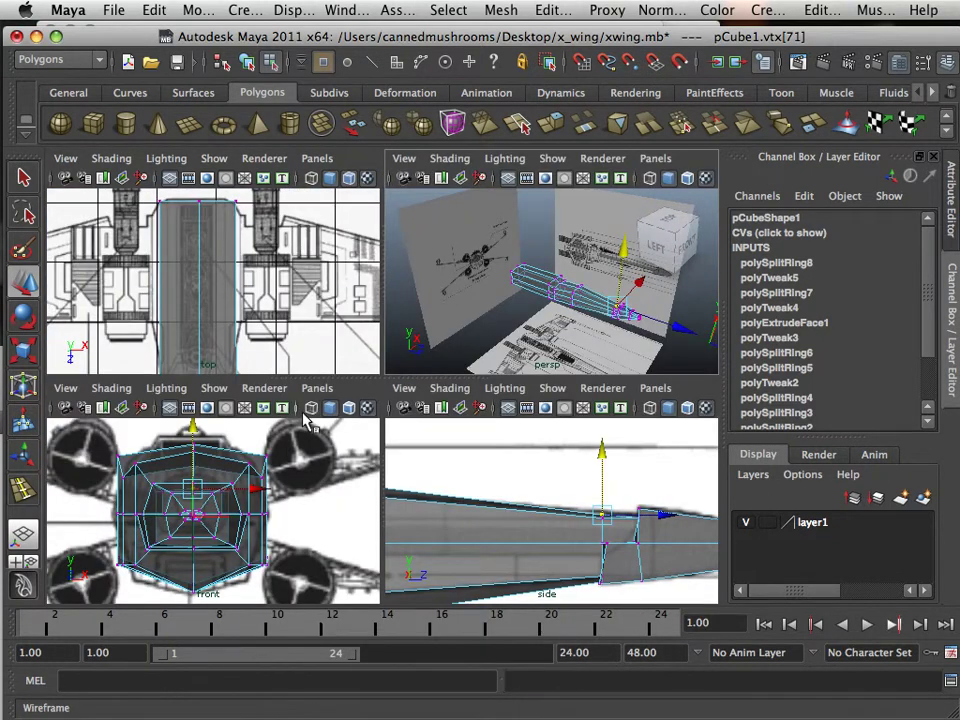
left_click_drag(484, 298, 505, 348, "alt")
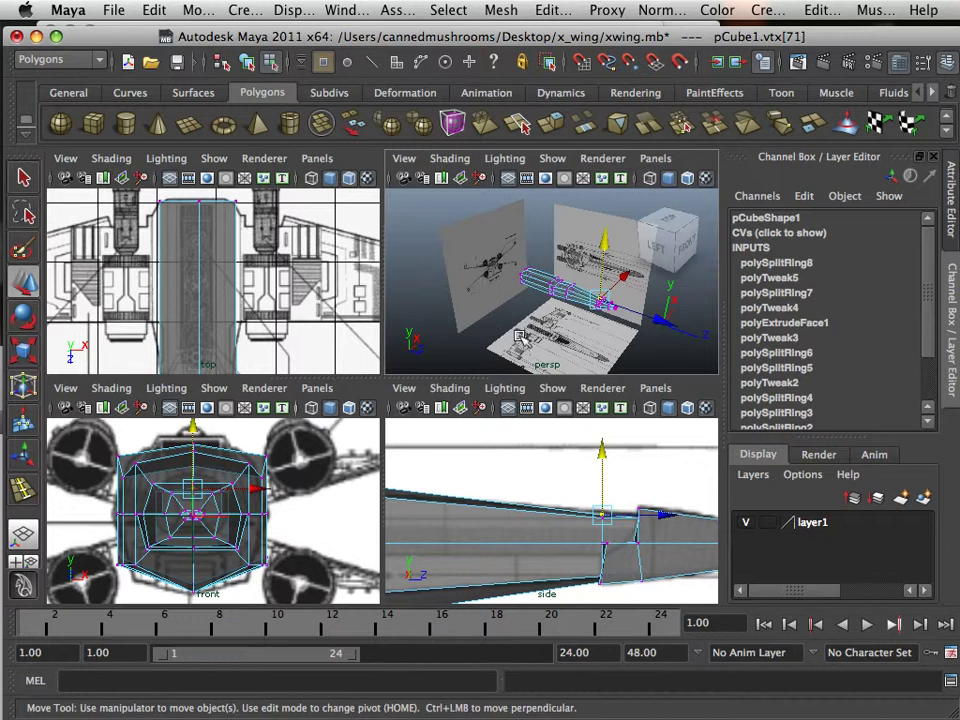
scroll(281, 469, "down", 3)
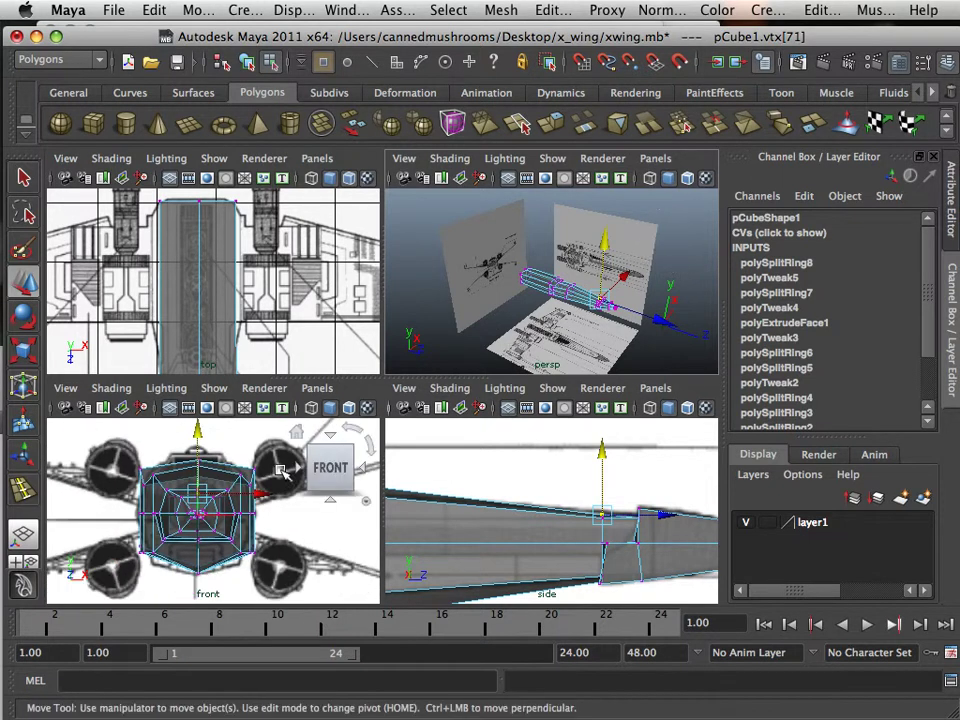
Step: Select the lower side vertices on both sides in the front view and scale them inward along X to follow the blueprint's hull outline
scroll(267, 471, "up", 4)
key("space")
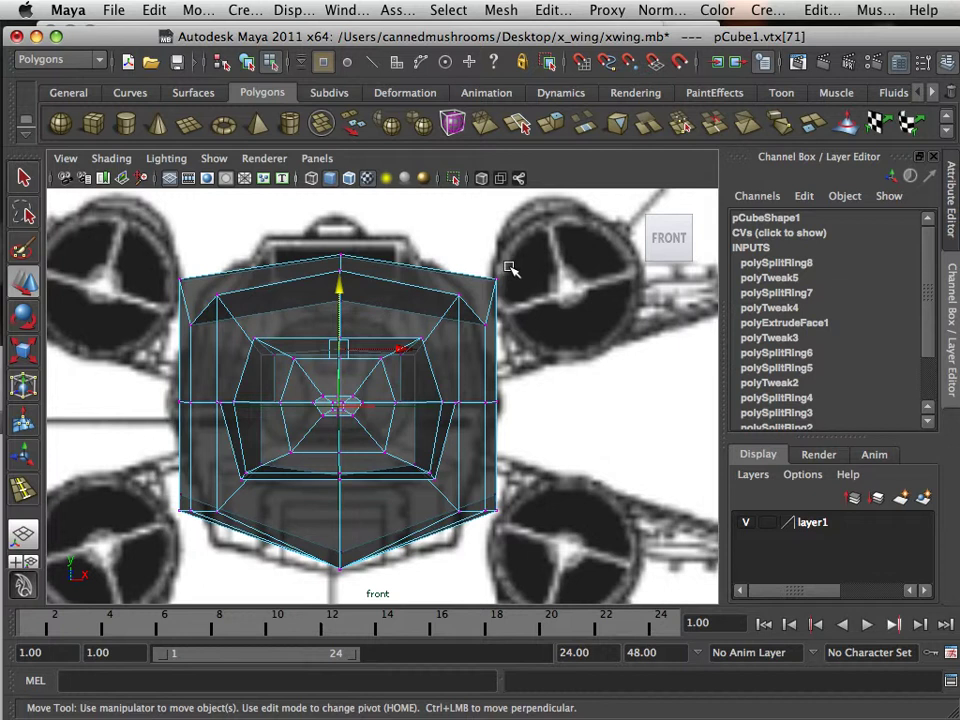
left_click(485, 284)
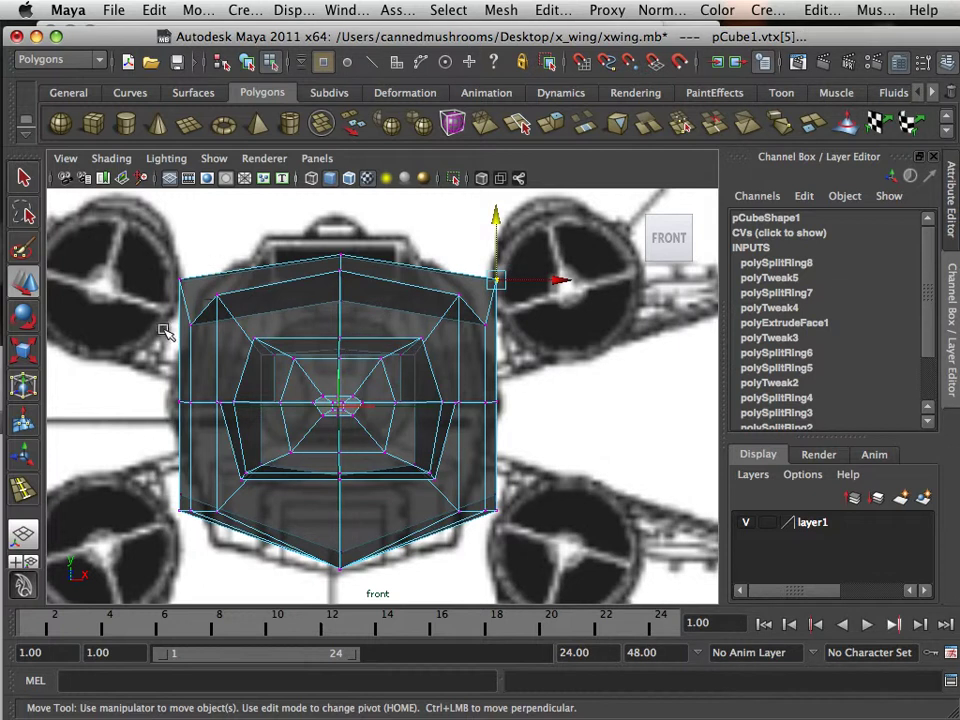
left_click(180, 279, "shift")
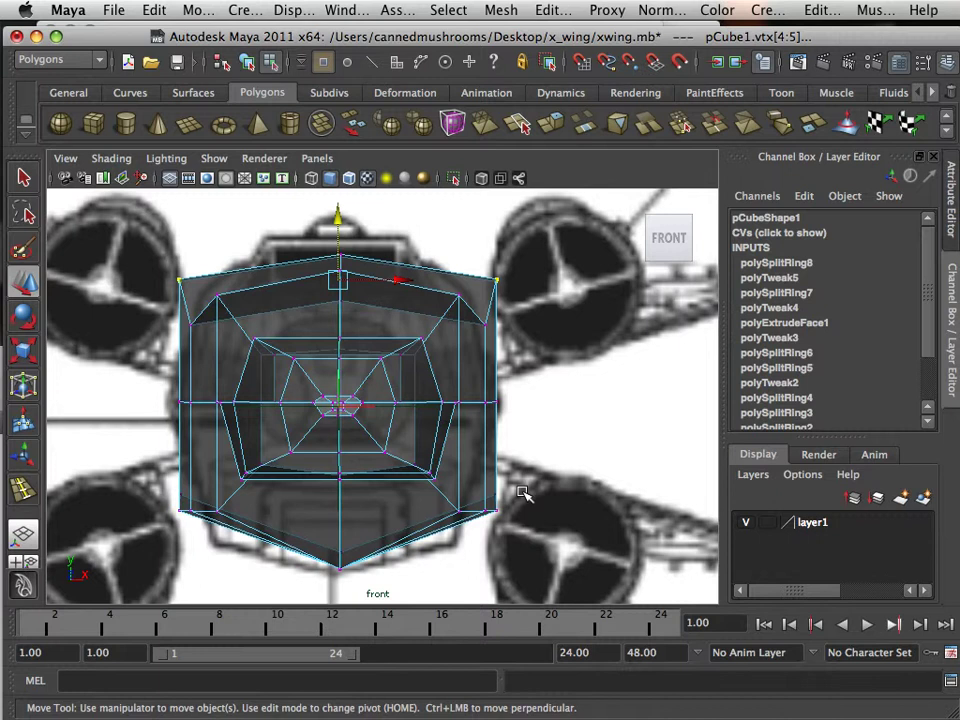
left_click_drag(420, 538, 419, 539)
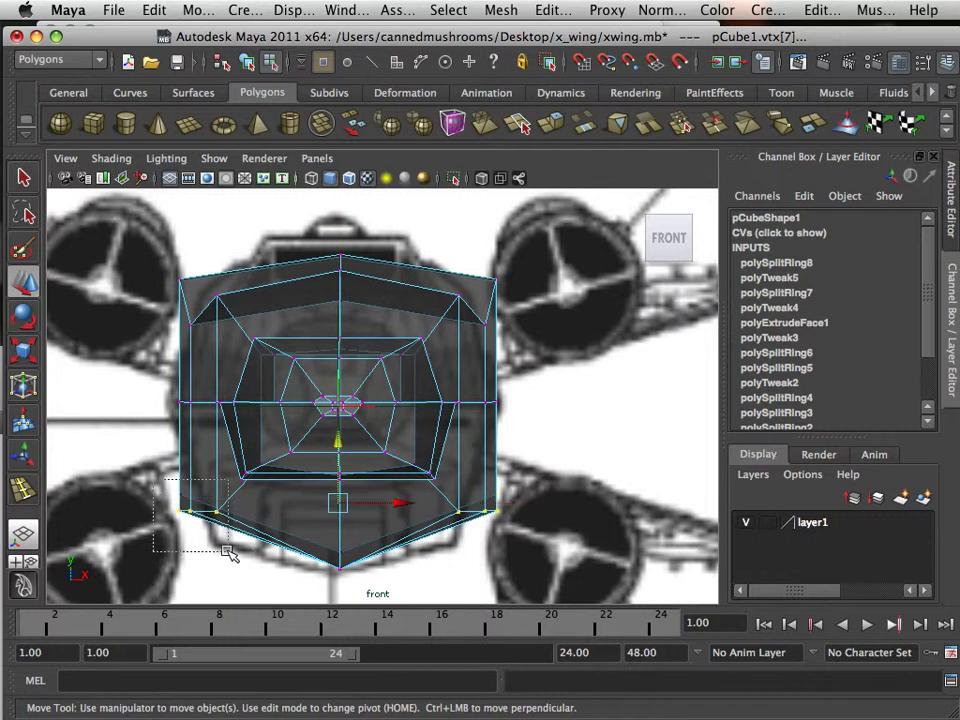
left_click_drag(228, 551, 229, 556, "shift")
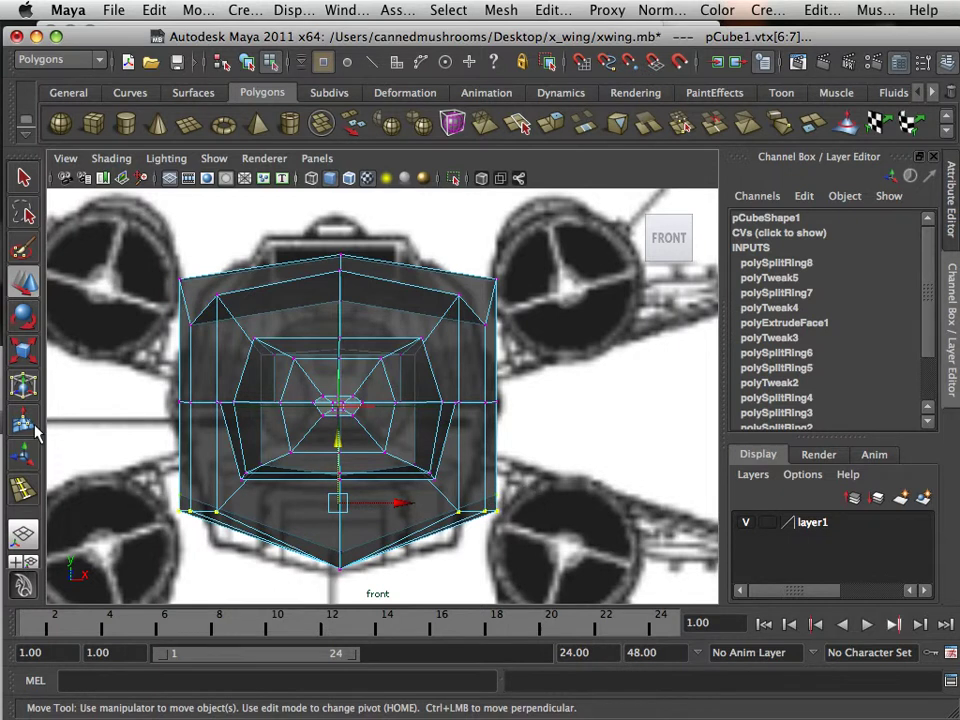
key("r")
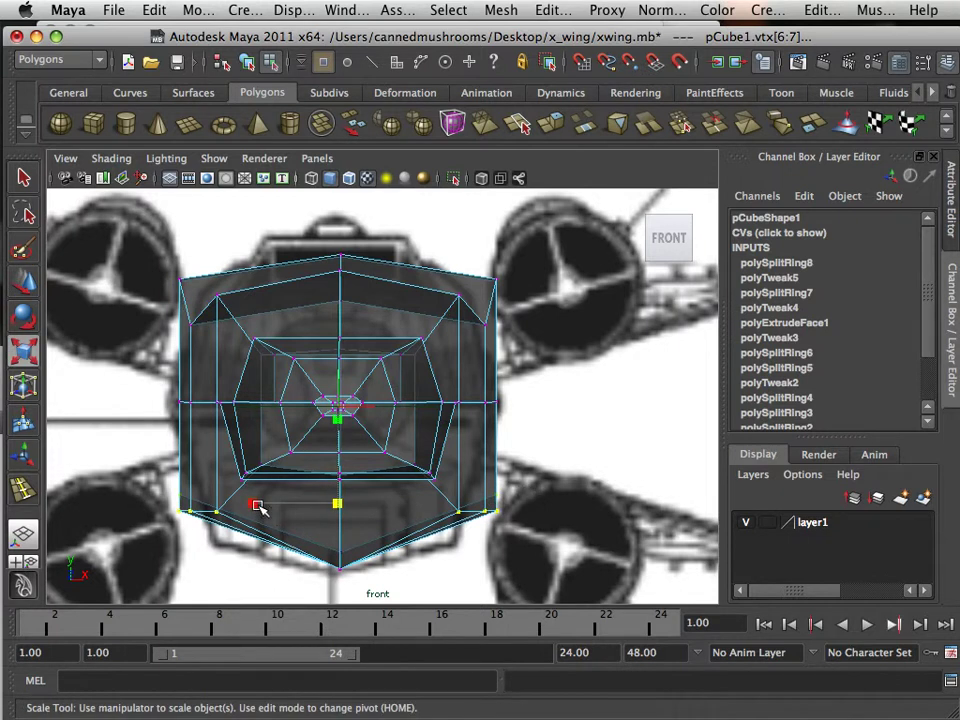
left_click_drag(258, 507, 261, 507)
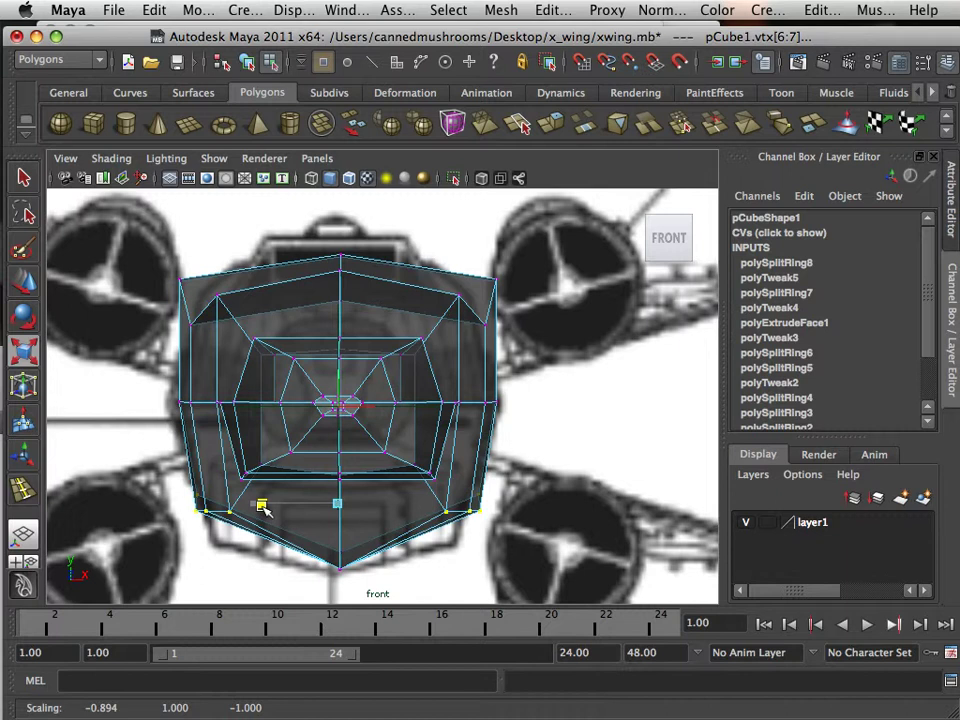
left_click_drag(256, 504, 258, 506)
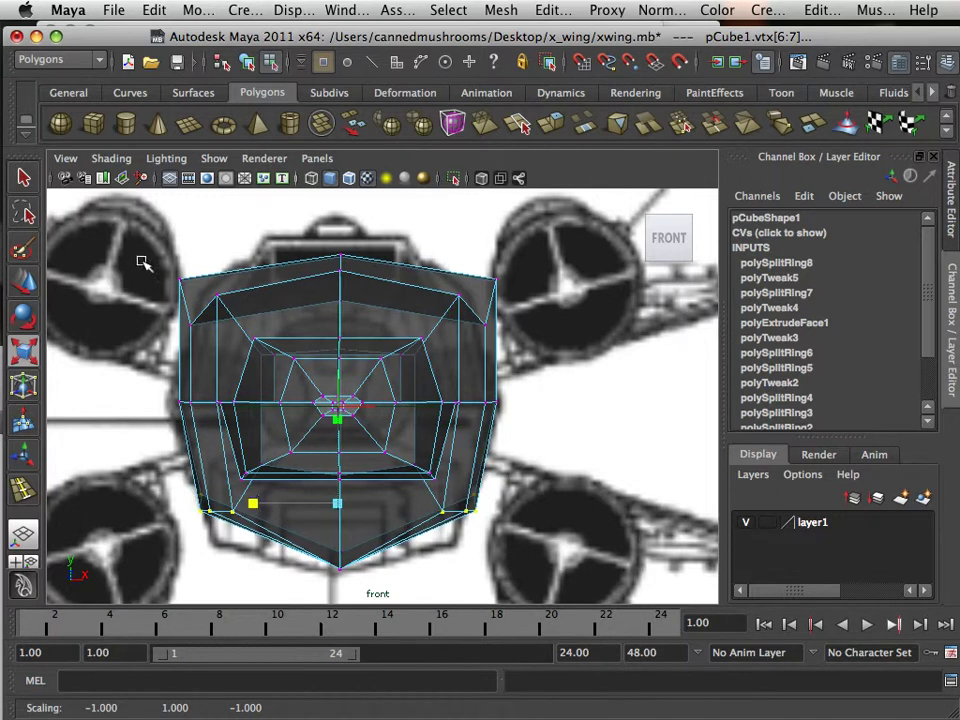
Step: Select the upper side vertices on both sides of the fuselage and scale them inward along X to match the front blueprint
left_click_drag(139, 247, 226, 334)
left_click_drag(524, 338, 531, 340, "shift")
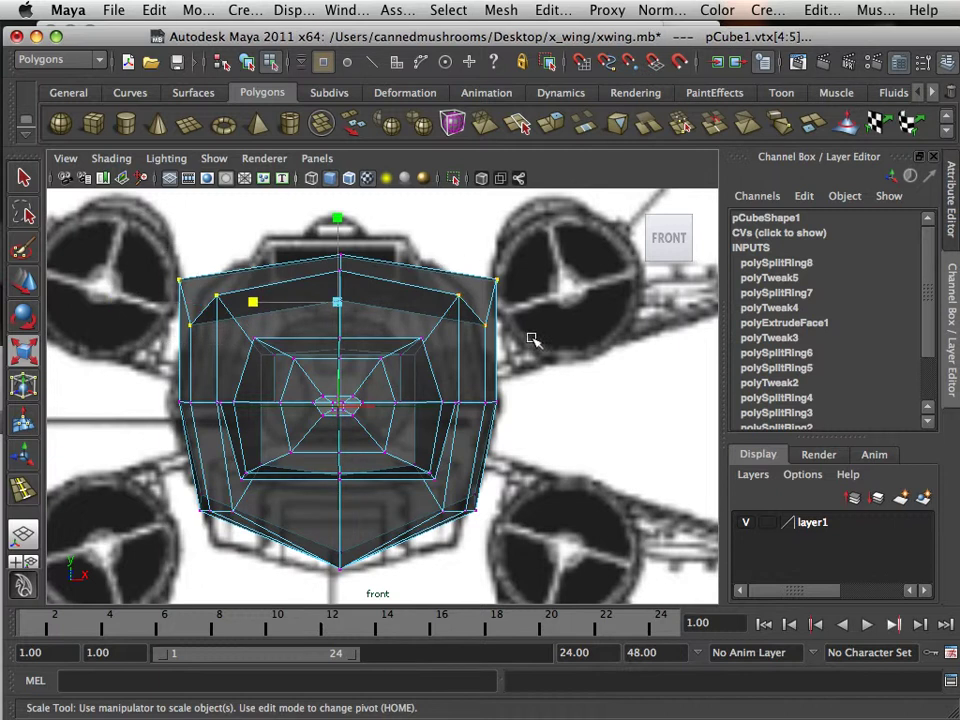
left_click_drag(249, 304, 274, 310)
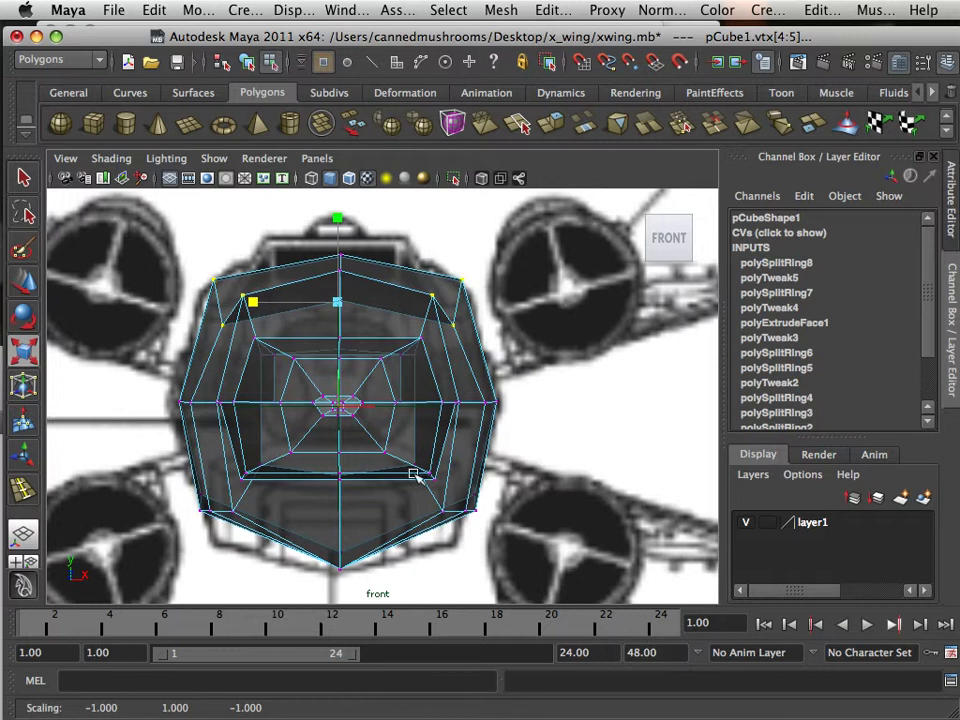
Step: Examine the narrowed fuselage in perspective from several angles, comparing the nose and cockpit areas with the side reference image
key("space")
key("space")
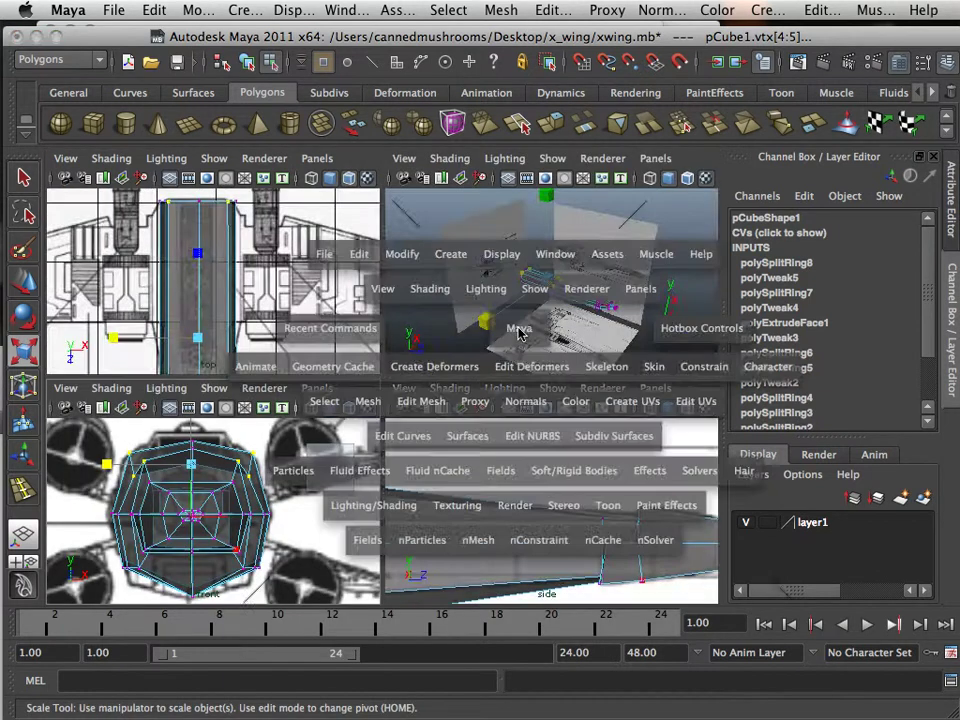
left_click_drag(508, 342, 300, 463, "alt")
middle_click_drag(351, 506, 291, 298, "alt")
right_click_drag(291, 298, 279, 426, "alt")
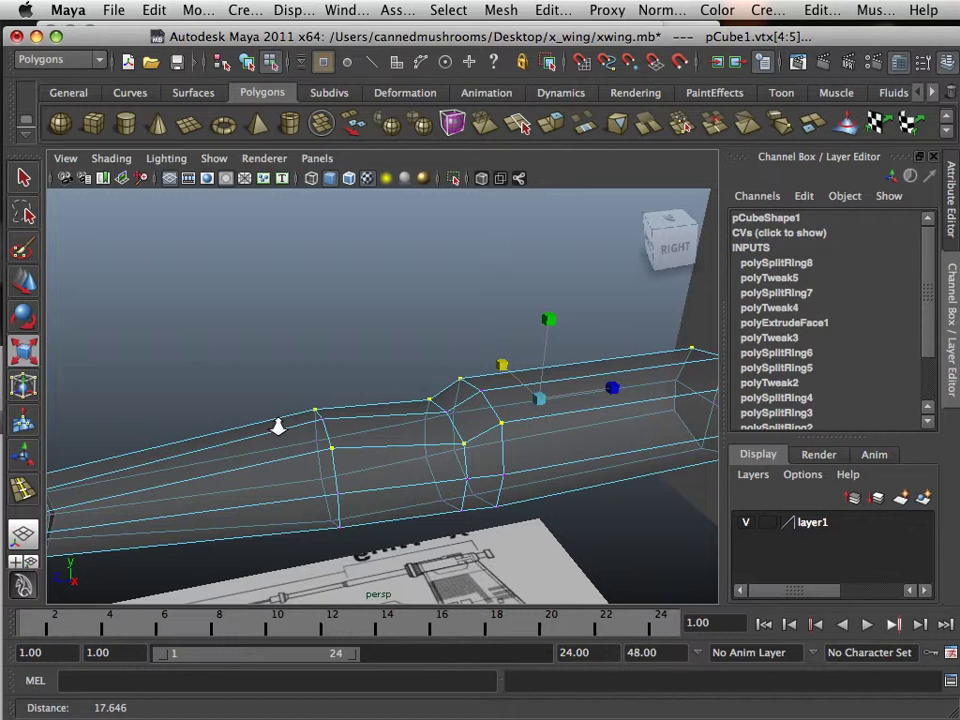
left_click_drag(279, 426, 553, 401, "alt")
right_click_drag(553, 401, 349, 411, "alt")
mouse_move(349, 411)
left_mouse_down("alt")
mouse_move(343, 405)
mouse_move(360, 410)
left_mouse_up("alt")
mouse_move(522, 499)
left_mouse_down("alt")
mouse_move(526, 484)
mouse_move(516, 491)
left_mouse_up("alt")
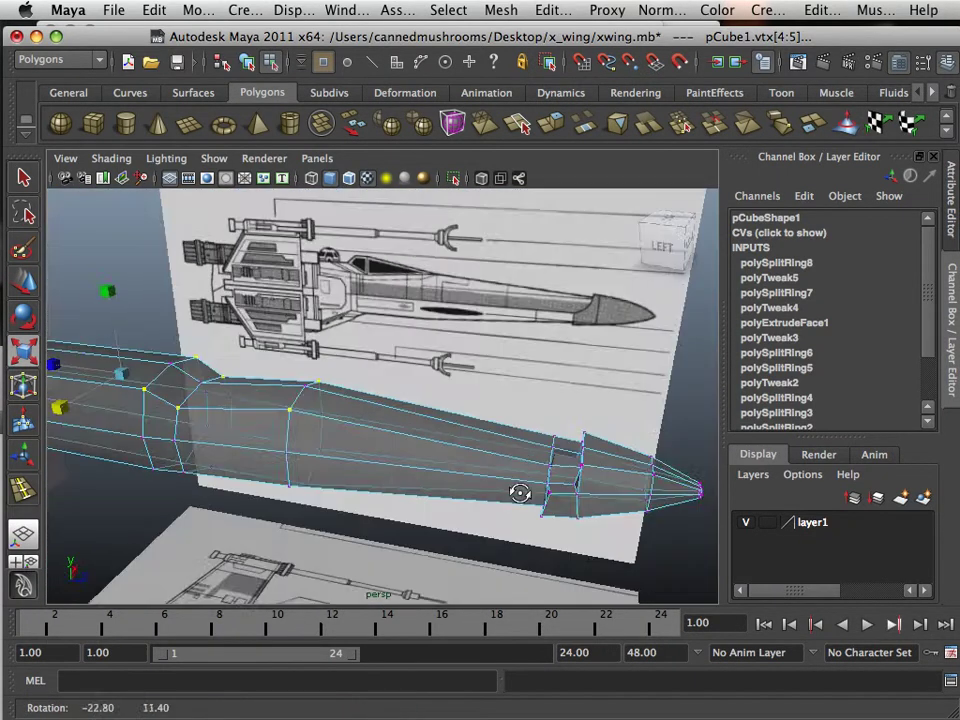
right_click_drag(516, 491, 469, 461, "alt")
left_click_drag(469, 461, 439, 465, "alt")
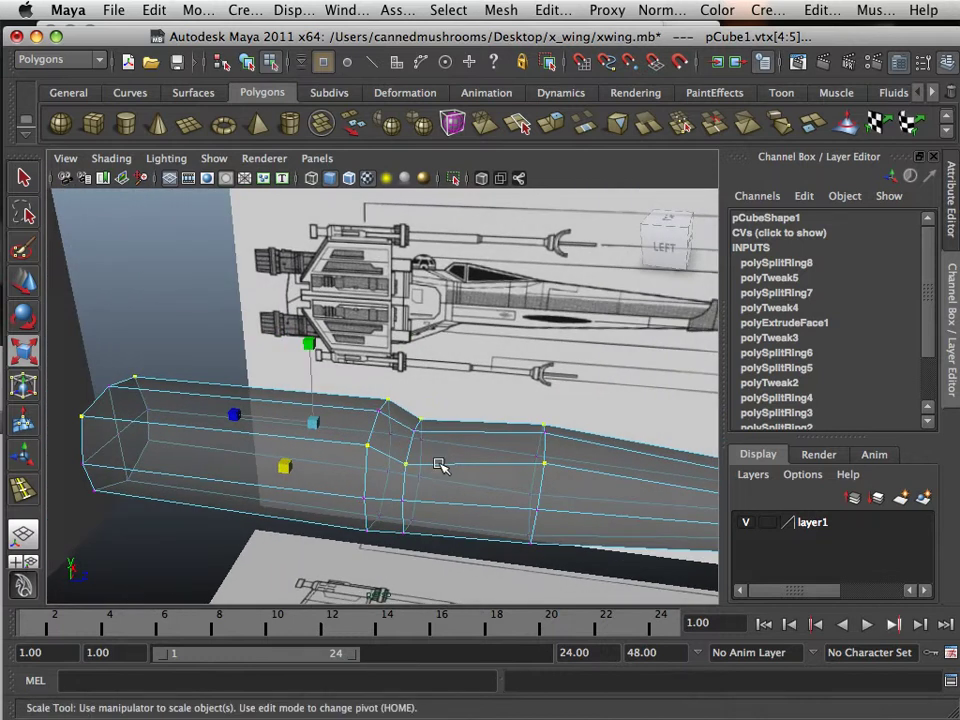
Step: Select the upper faces of the cockpit section on both sides of the centre line and extrude them upward
scroll(439, 465, "up", 2)
right_click_drag(461, 452, 463, 390)
left_click(461, 446)
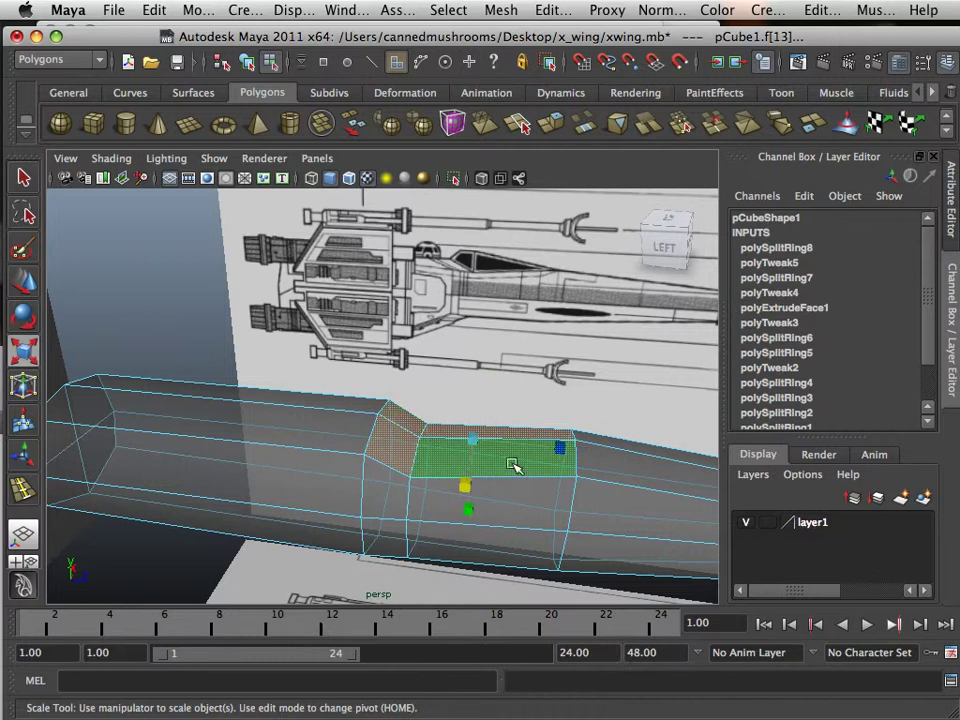
middle_click_drag(486, 471, 413, 498, "alt")
scroll(417, 491, "up", 3)
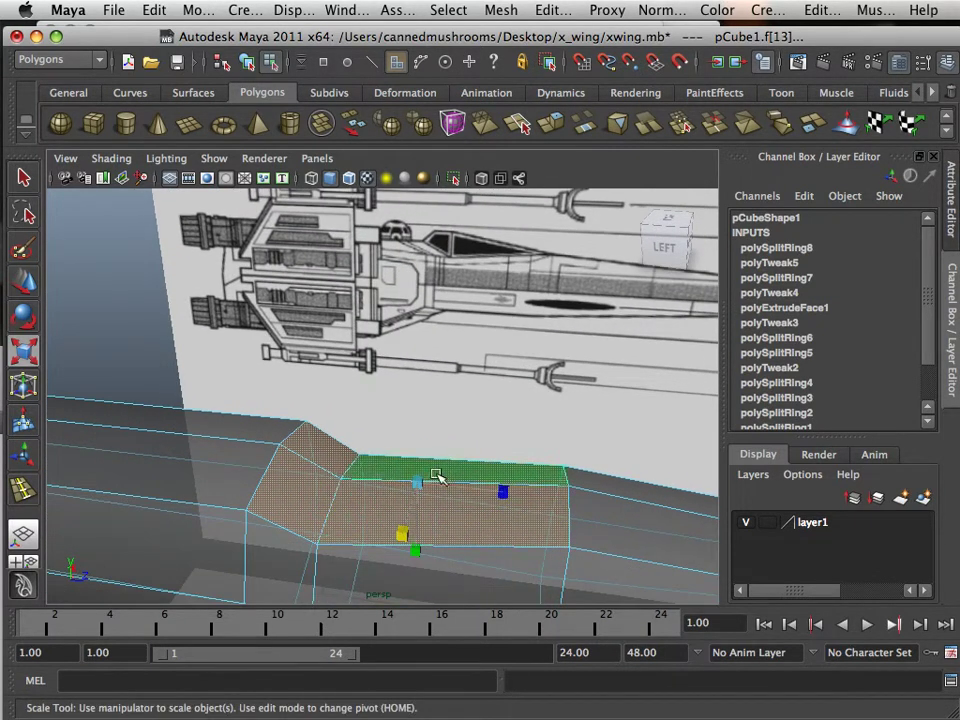
left_click(548, 124)
left_click_drag(435, 477, 355, 415)
left_click_drag(289, 364, 294, 326)
Step: Move the rear vertices of the extruded cockpit down and slightly backward in the side view to match the blueprint's canopy outline
key("space")
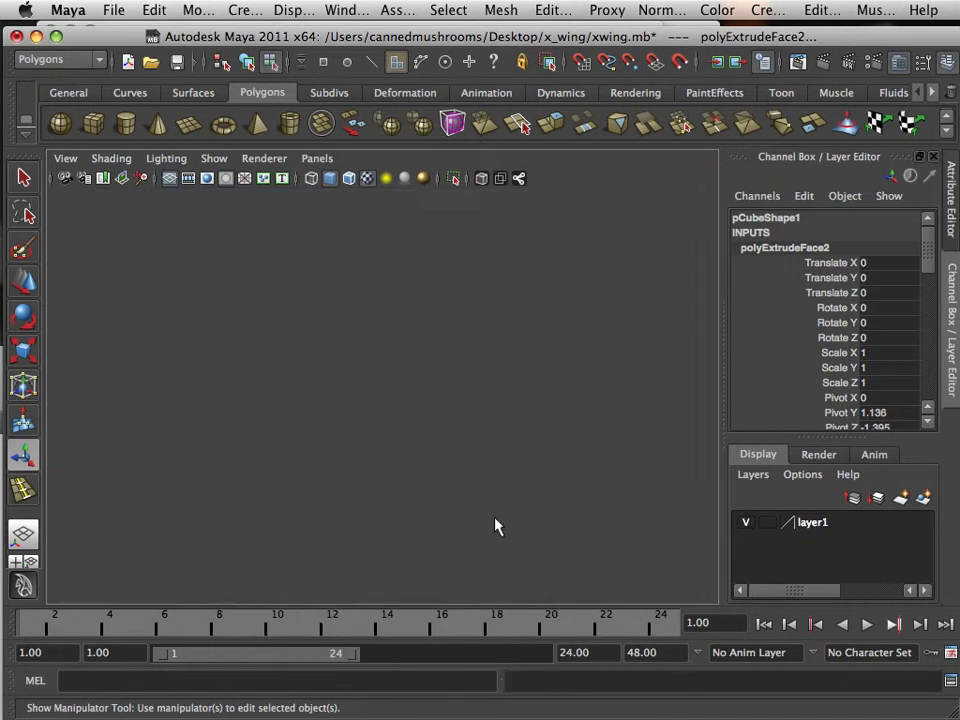
key("space")
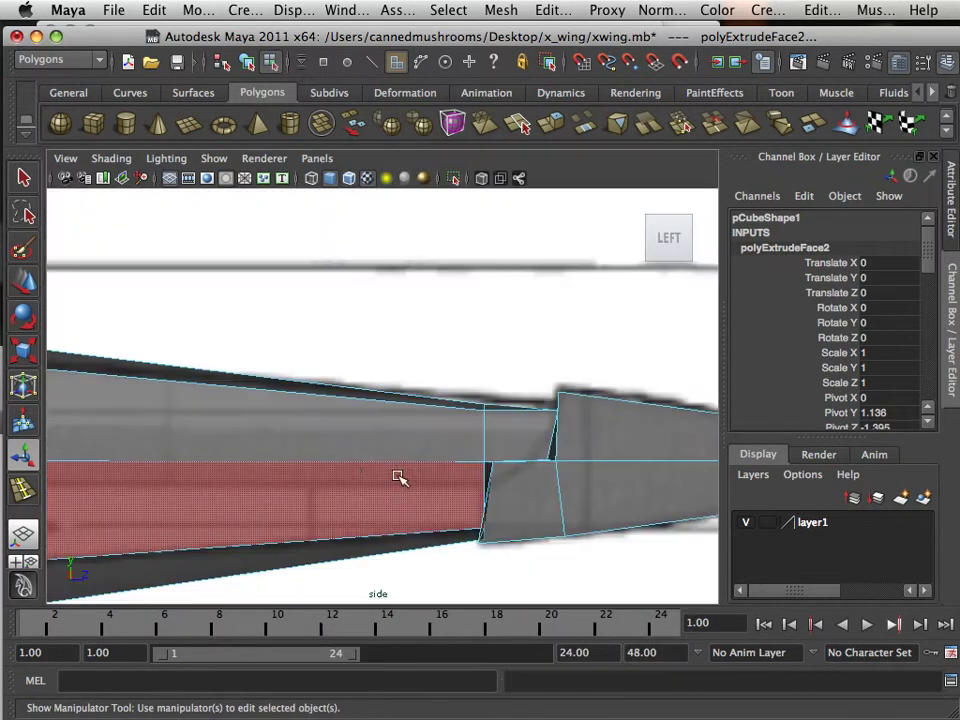
middle_click_drag(378, 467, 690, 508, "alt")
right_click_drag(690, 508, 278, 445, "alt")
middle_click_drag(278, 445, 414, 474, "alt")
scroll(386, 461, "up", 6)
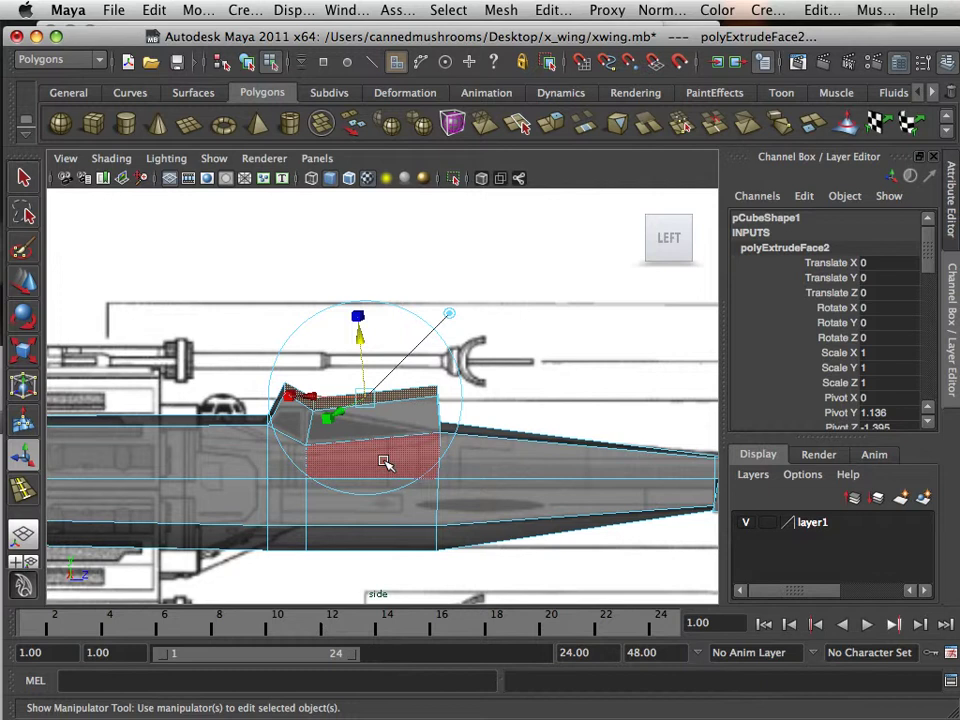
middle_click_drag(347, 452, 449, 454, "alt")
scroll(440, 453, "up", 4)
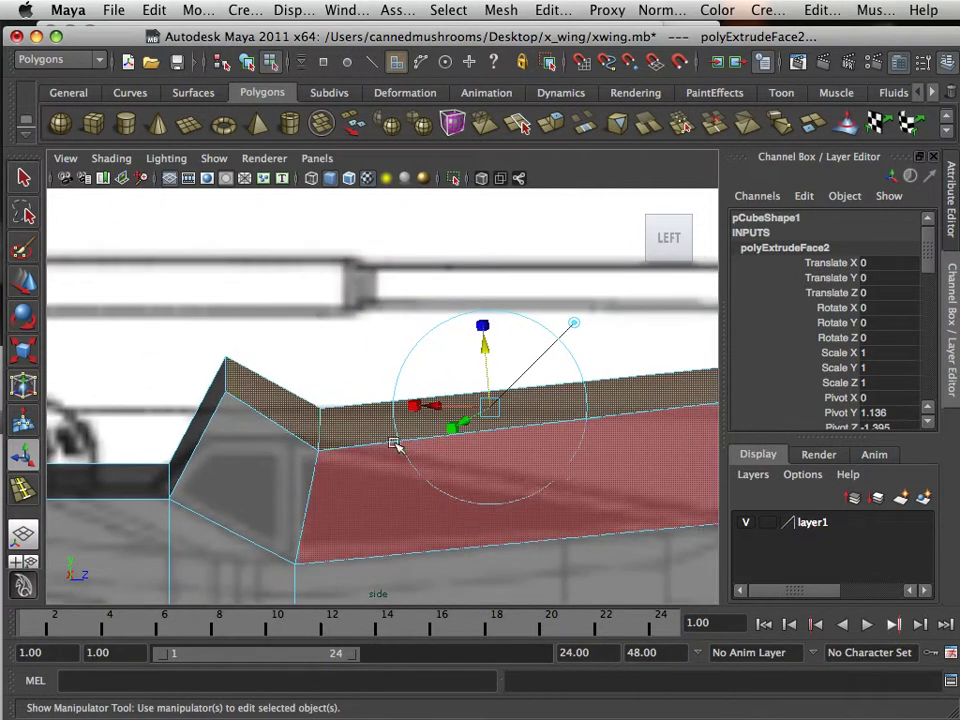
right_click(268, 419)
right_click_drag(266, 418, 192, 343)
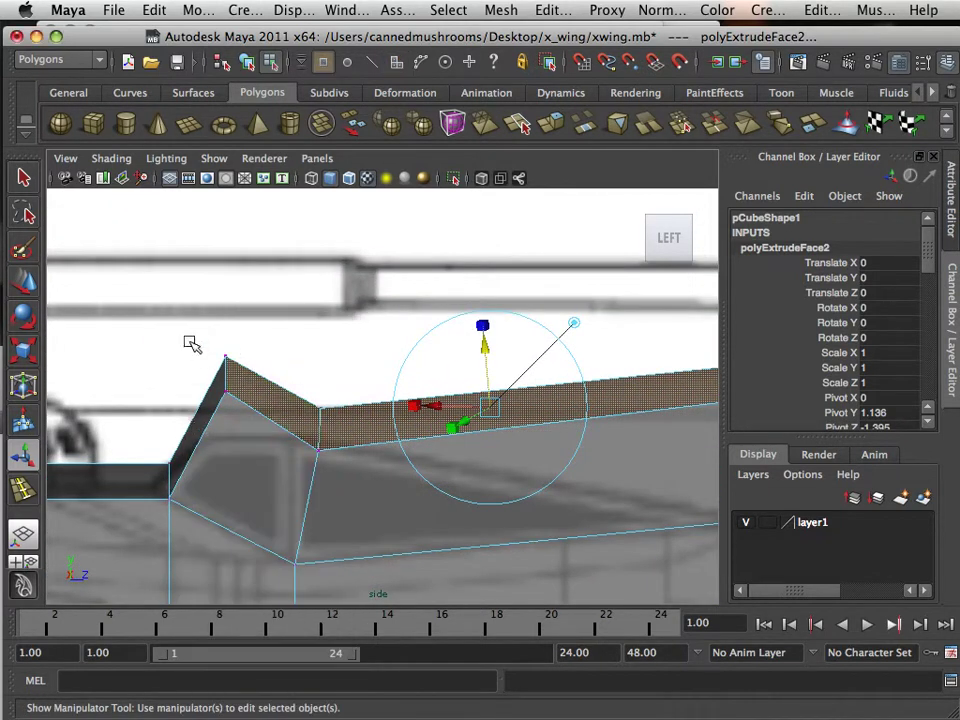
left_click_drag(191, 342, 261, 434)
left_click(36, 286)
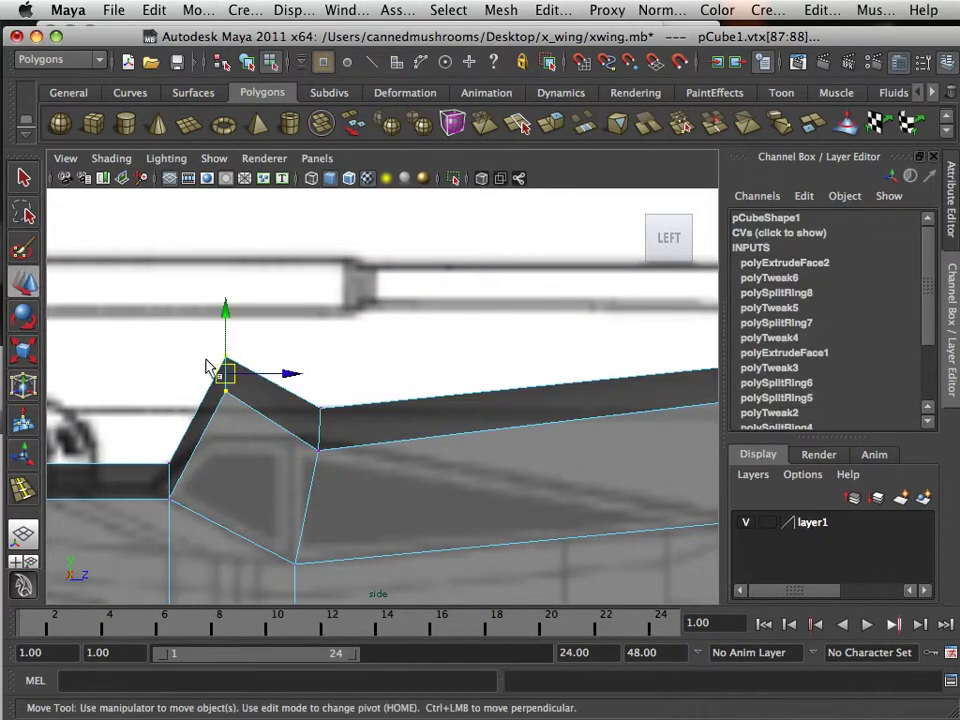
left_click_drag(208, 364, 198, 435)
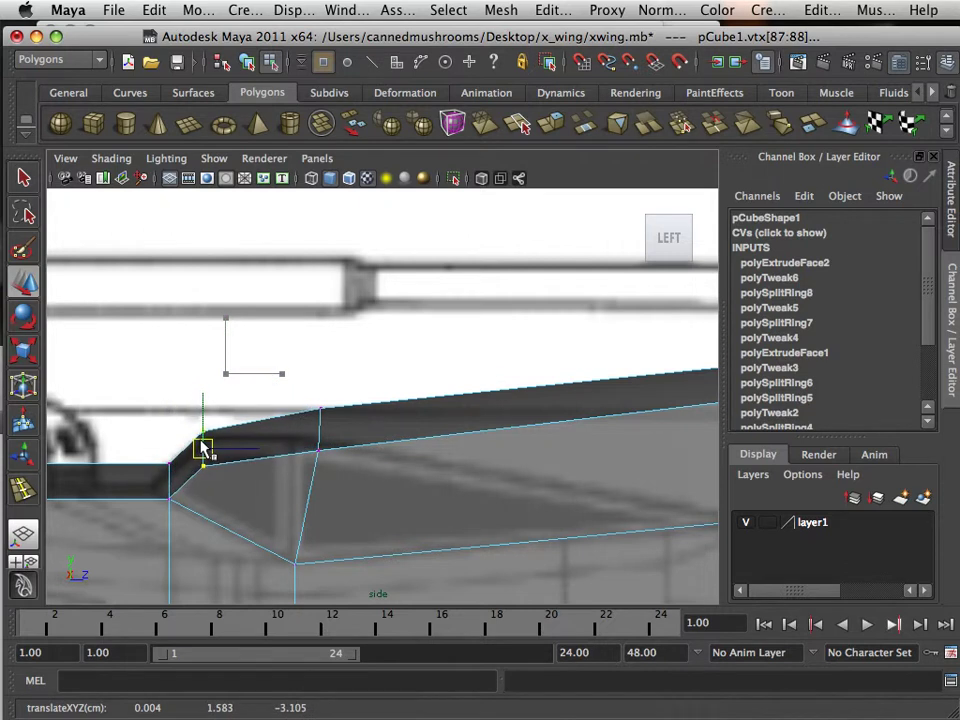
Step: Lower the middle and front vertices of the extruded cockpit so its top slopes down toward the nose along the side blueprint
left_click_drag(347, 392, 297, 464)
middle_click_drag(446, 470, 300, 457, "alt")
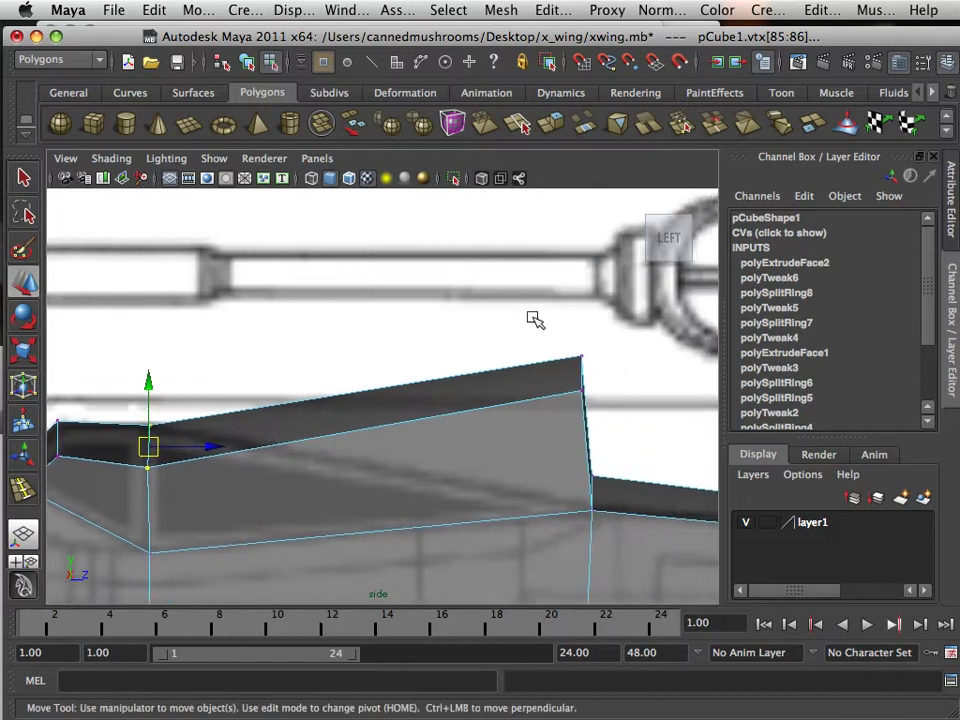
left_click(584, 356)
left_click_drag(579, 306, 549, 426)
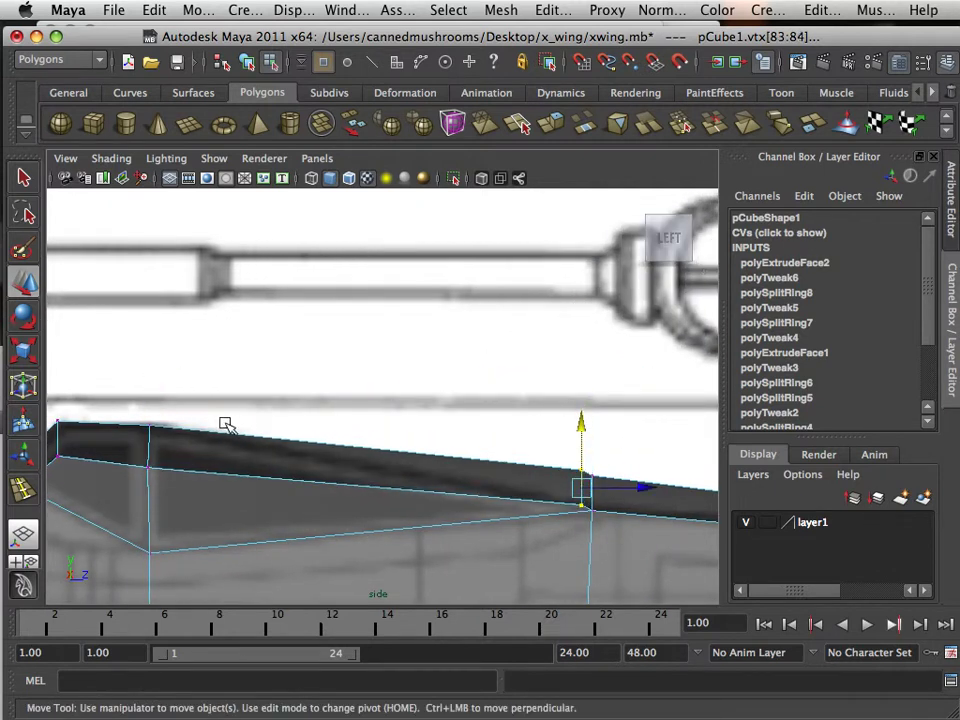
middle_click_drag(225, 424, 371, 421, "alt")
scroll(343, 437, "up", 3)
Step: Select the outer vertices along both sides of the extruded cockpit in perspective and scale them along X to narrow the canopy
key("space")
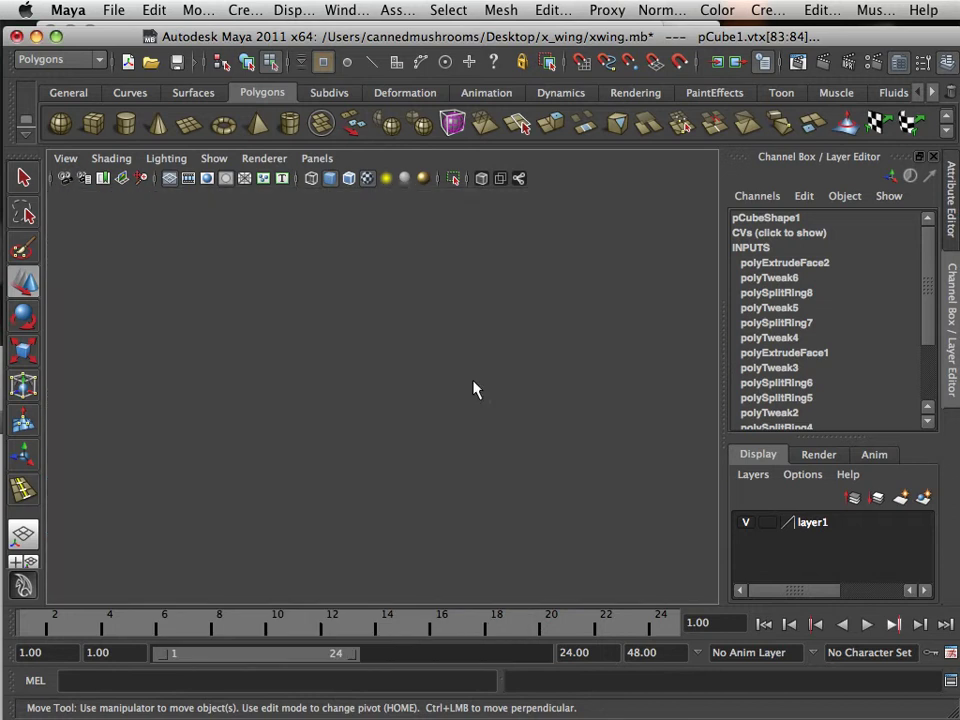
key("space")
key("space")
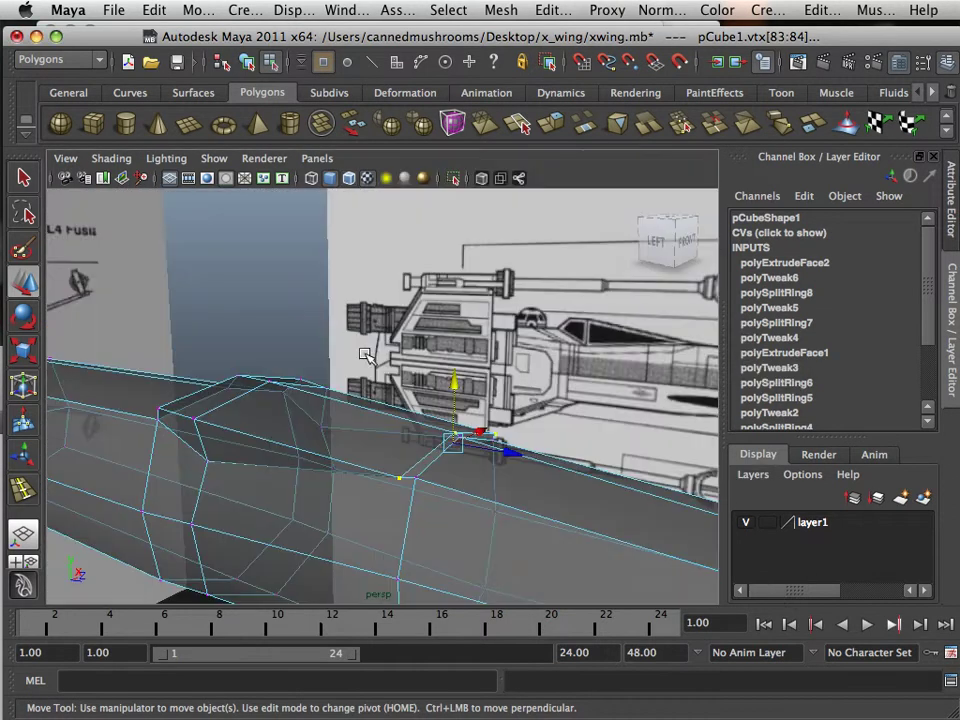
left_click_drag(452, 349, 310, 380, "alt")
scroll(310, 388, "up", 3)
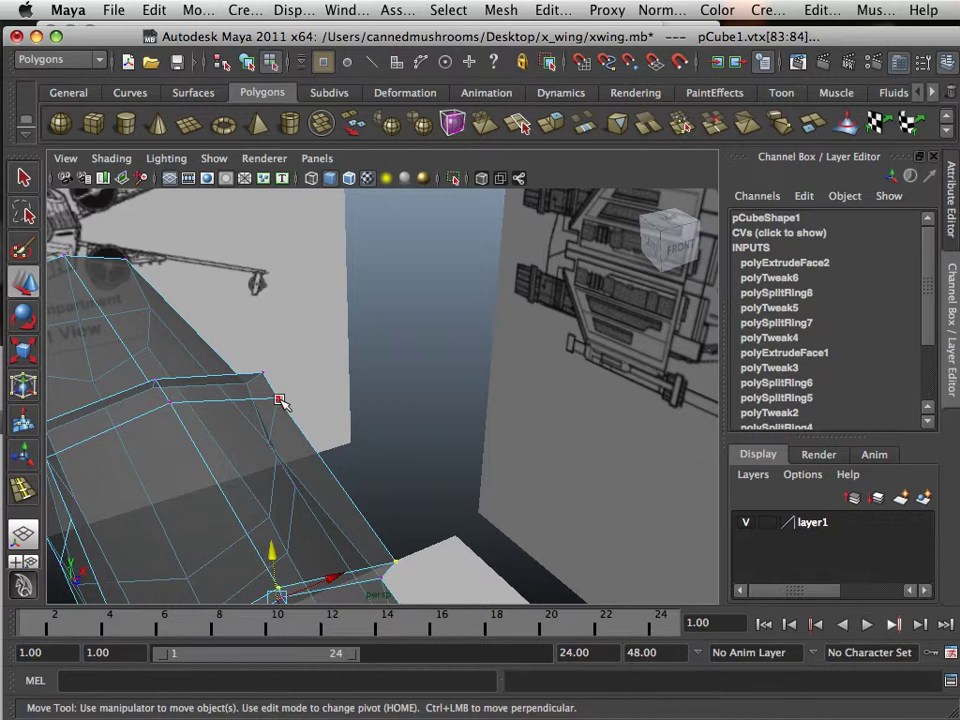
left_click(269, 375)
left_click(263, 372, "shift")
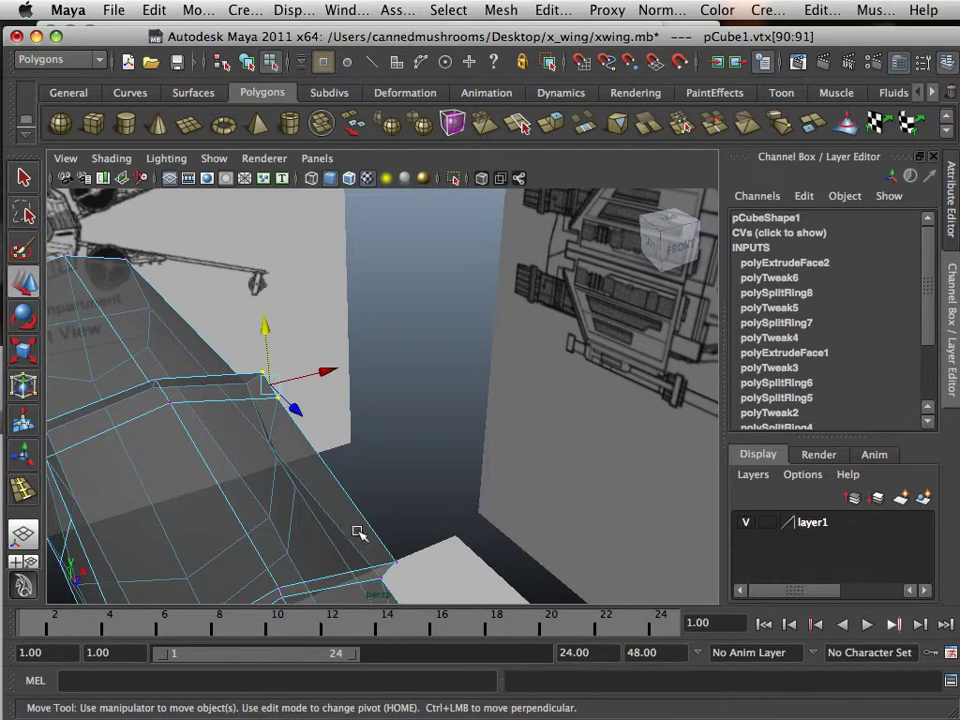
left_click(399, 563, "shift")
left_click_drag(328, 538, 370, 445, "alt")
left_click(153, 364, "shift")
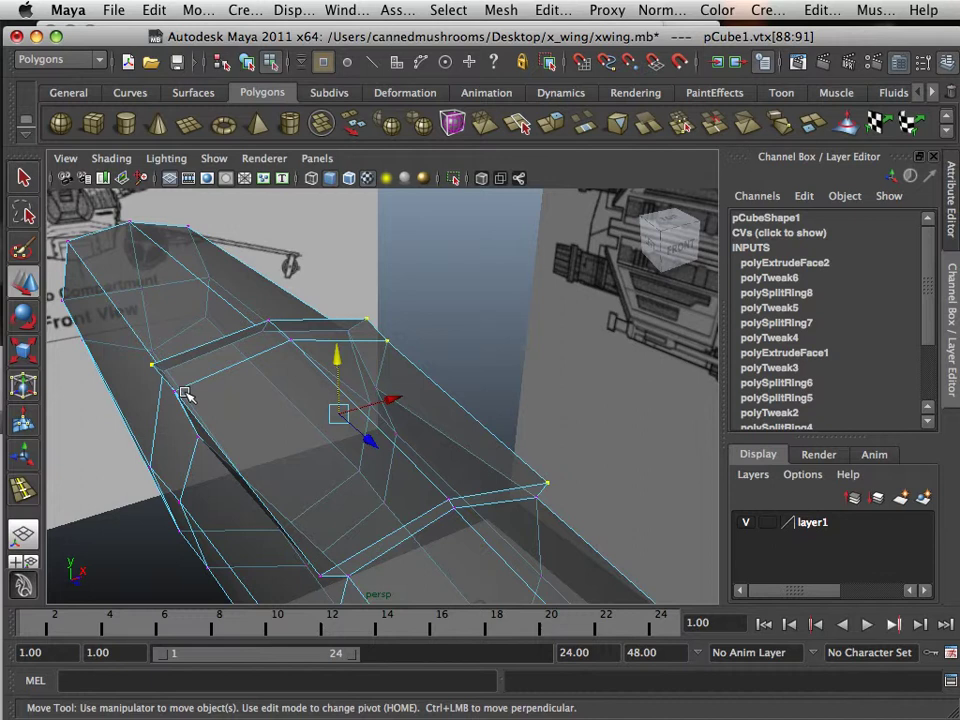
mouse_move(186, 394)
left_mouse_down("alt")
mouse_move(186, 429)
mouse_move(200, 407)
left_mouse_up("alt")
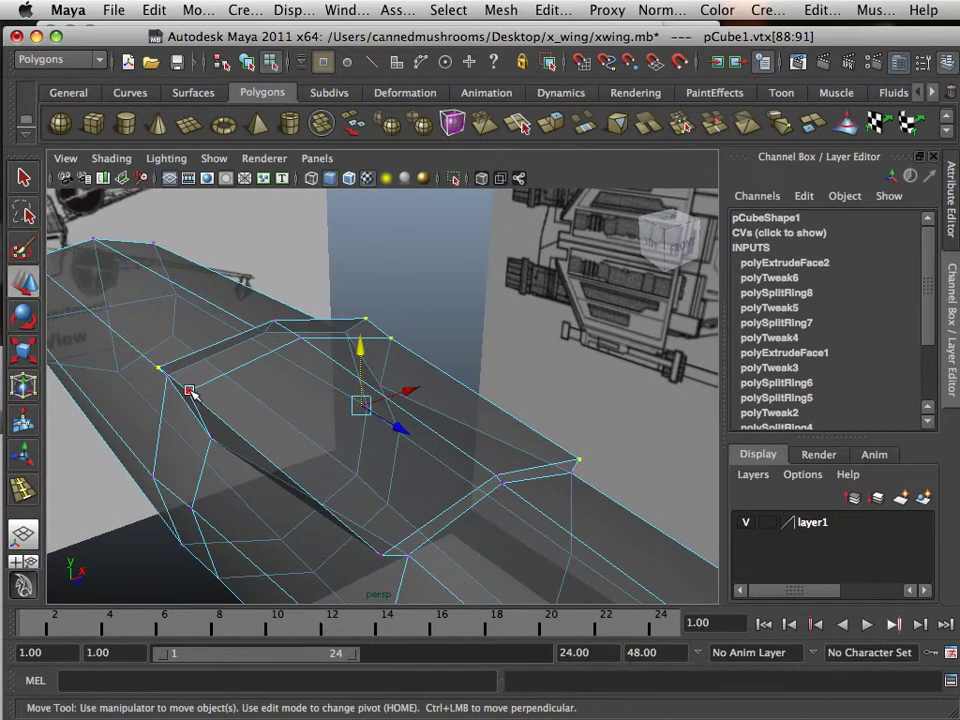
left_click(190, 390, "shift")
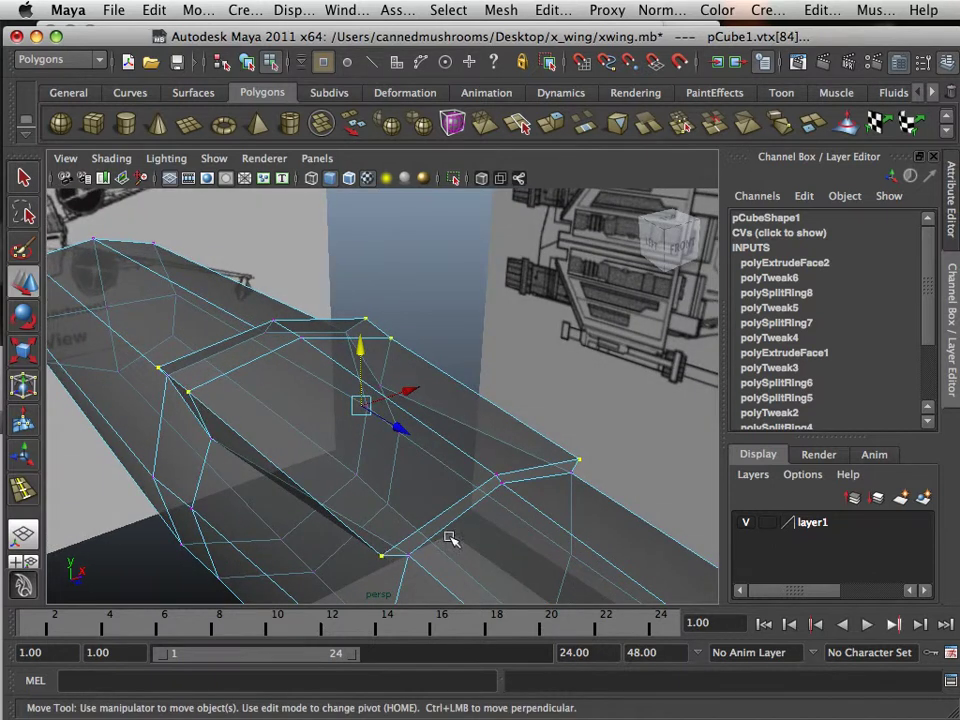
key("r")
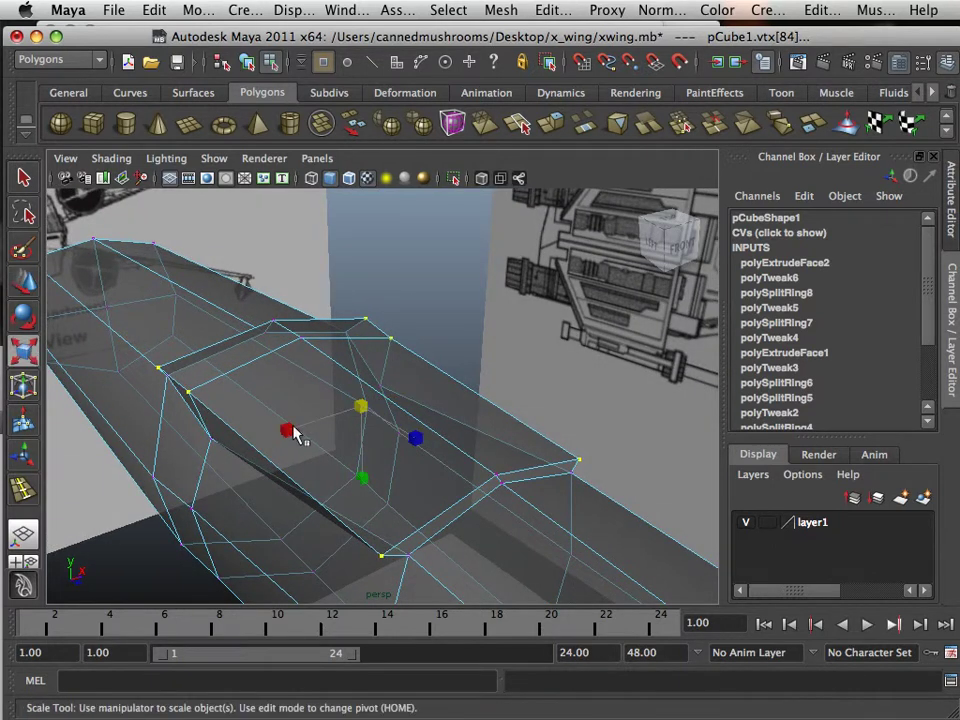
left_click_drag(287, 434, 239, 393)
Step: Select the top faces of the extruded cockpit and raise them slightly to give the canopy more height
right_click_drag(343, 338, 337, 369)
left_click(337, 369)
left_click_drag(300, 343, 297, 401, "alt")
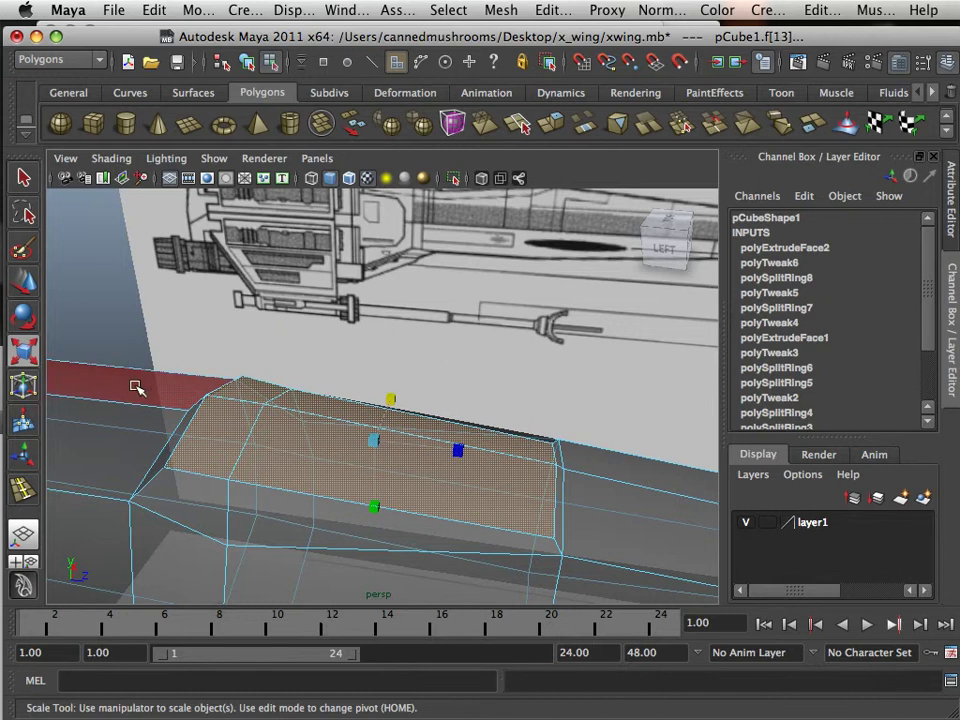
left_click_drag(135, 388, 62, 300, "alt")
key("w")
left_click_drag(414, 316, 414, 290)
middle_click_drag(478, 325, 344, 340, "alt")
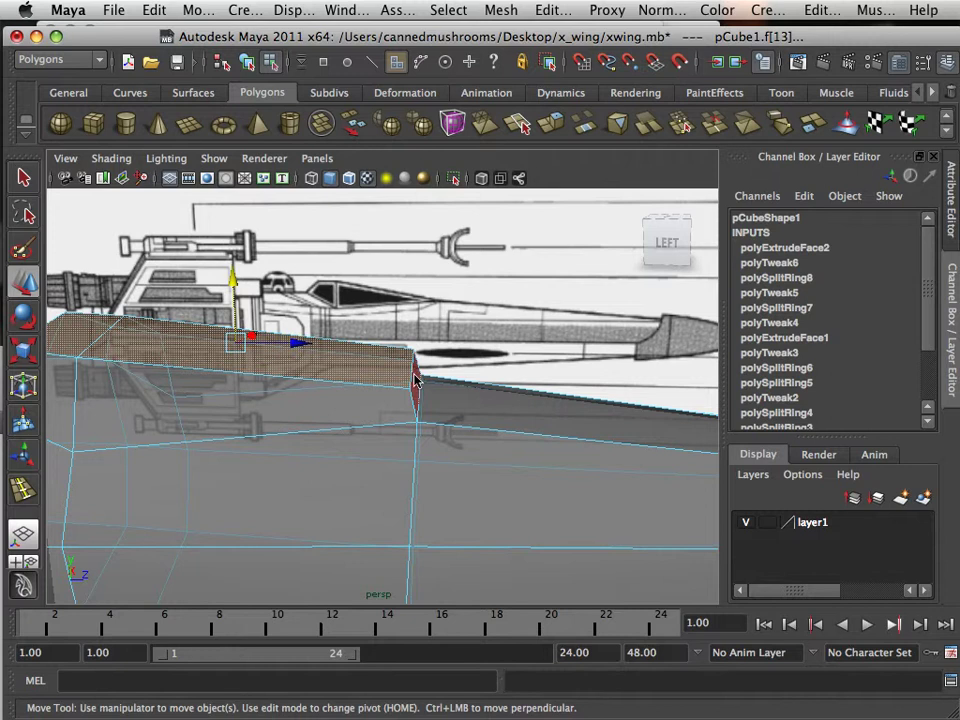
Step: Select the front top edges of the extruded canopy and lower them toward the fuselage surface
right_click_drag(414, 345, 416, 304)
left_click_drag(418, 311, 355, 404, "alt")
left_click(367, 388)
left_click(319, 388, "shift")
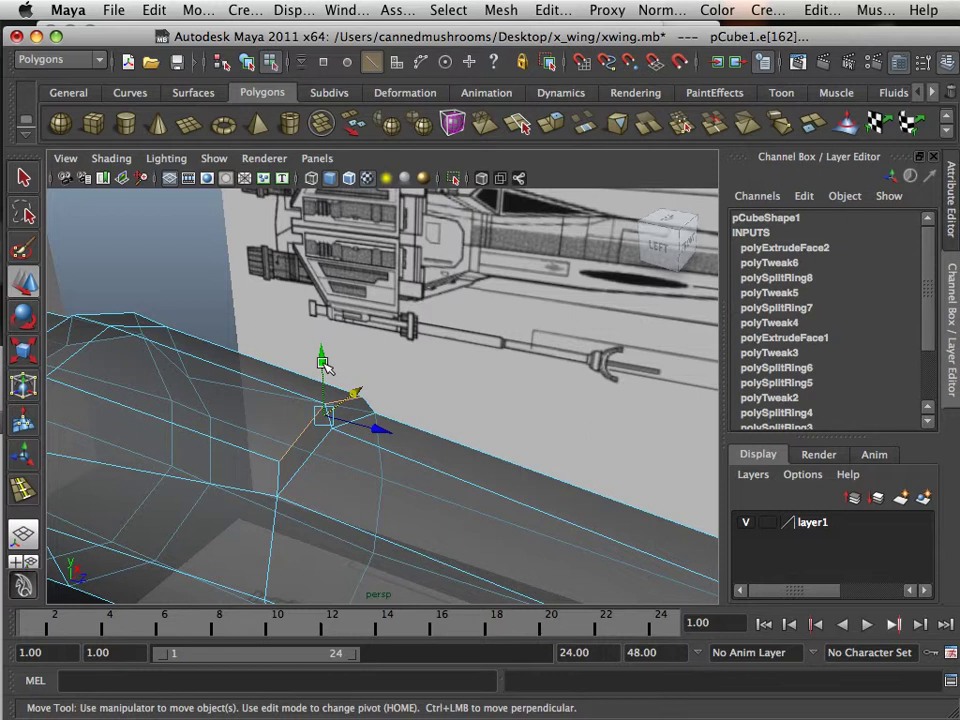
left_click_drag(323, 363, 327, 382)
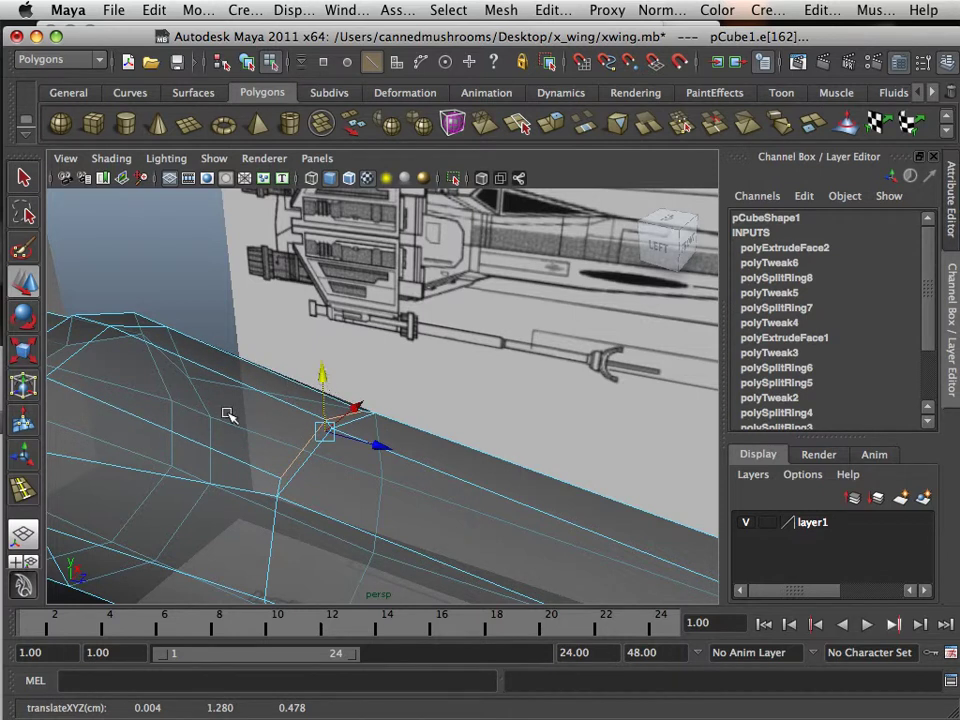
Step: Select the lengthwise edges along the middle of the canopy's top and adjust their height
left_click_drag(229, 415, 306, 397, "alt")
middle_click_drag(306, 397, 355, 403, "alt")
left_click_drag(338, 403, 491, 411, "alt")
middle_click_drag(491, 411, 465, 414, "alt")
left_click_drag(465, 414, 360, 429, "alt")
right_click_drag(360, 429, 422, 436, "alt")
left_click(350, 400)
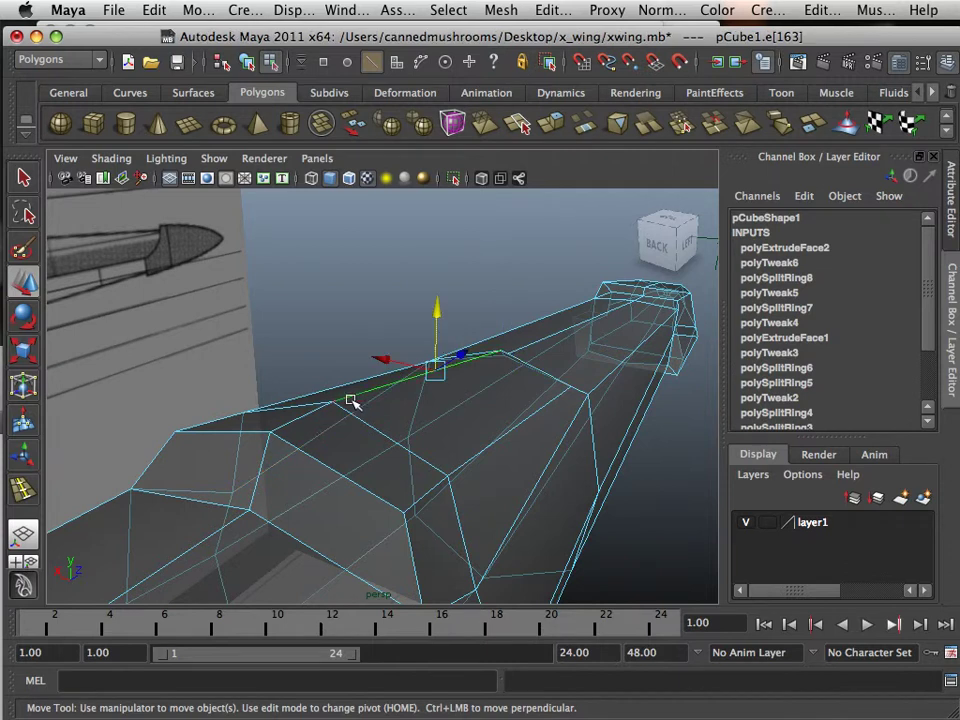
left_click(302, 418, "shift")
left_click_drag(373, 424, 331, 405, "alt")
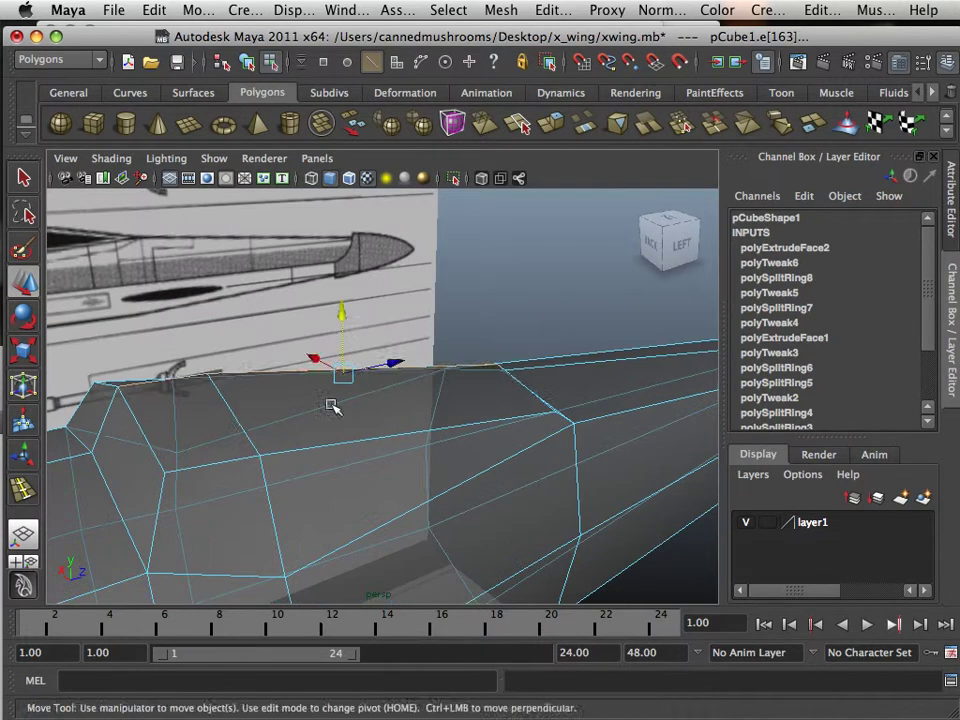
left_click_drag(341, 315, 354, 392)
Step: Select the top faces of the canopy, raise them slightly, and clear the selection
right_click_drag(354, 392, 355, 388)
left_click(354, 388)
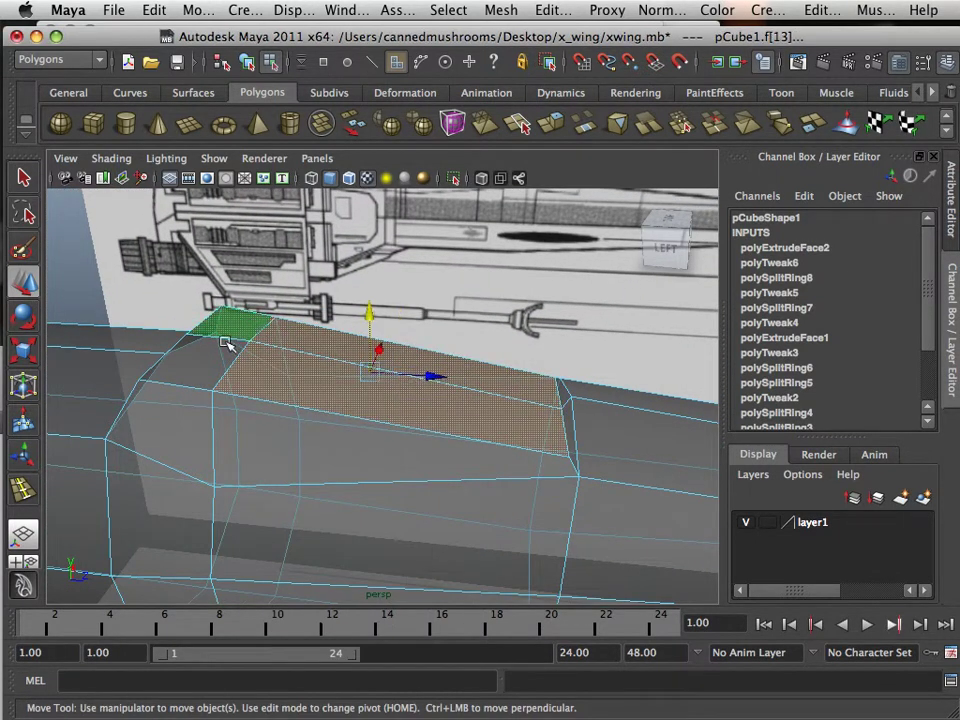
left_click_drag(362, 320, 368, 305)
left_click(467, 345)
Step: Lower the center vertex at the front base of the canopy, where it meets the nose section
left_click_drag(467, 351, 396, 401, "alt")
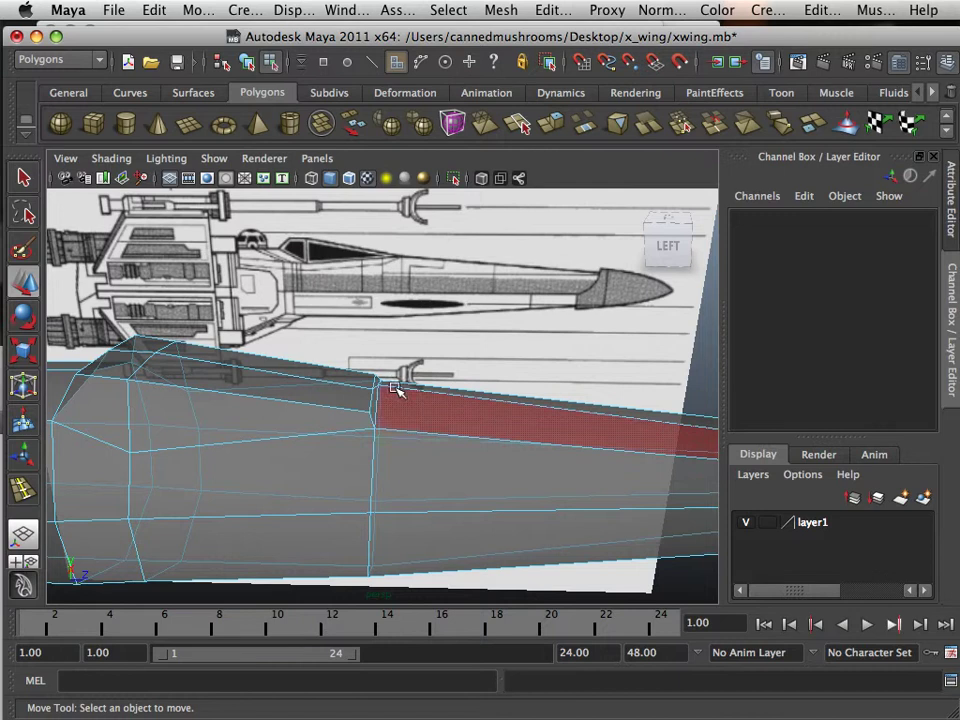
right_click_drag(395, 346, 383, 392)
right_click_drag(338, 350, 334, 348)
scroll(386, 376, "up", 3)
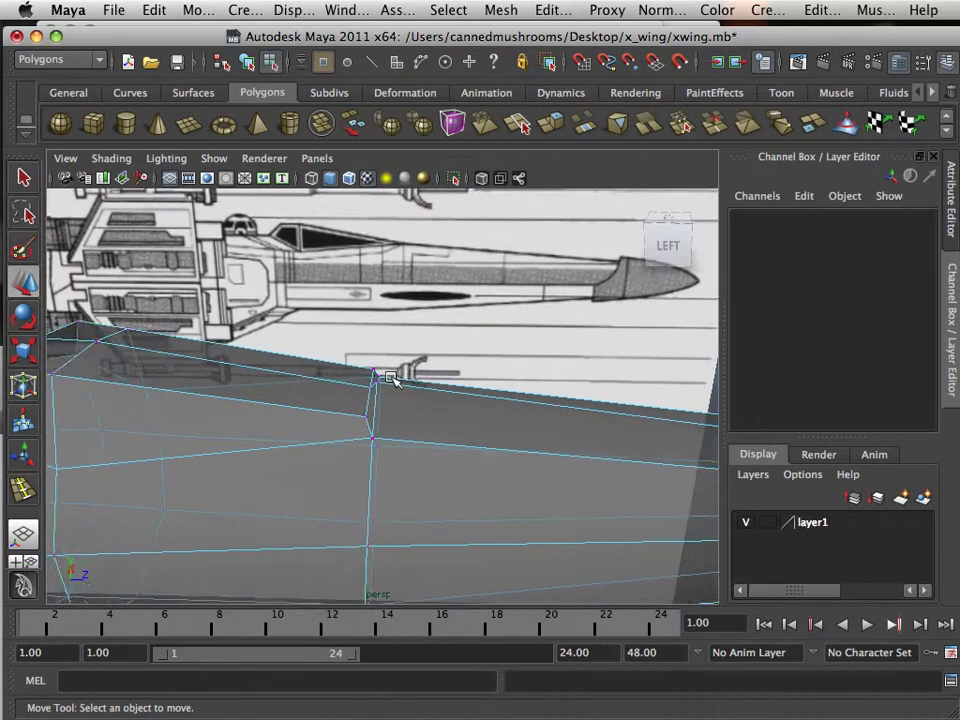
left_click(377, 379)
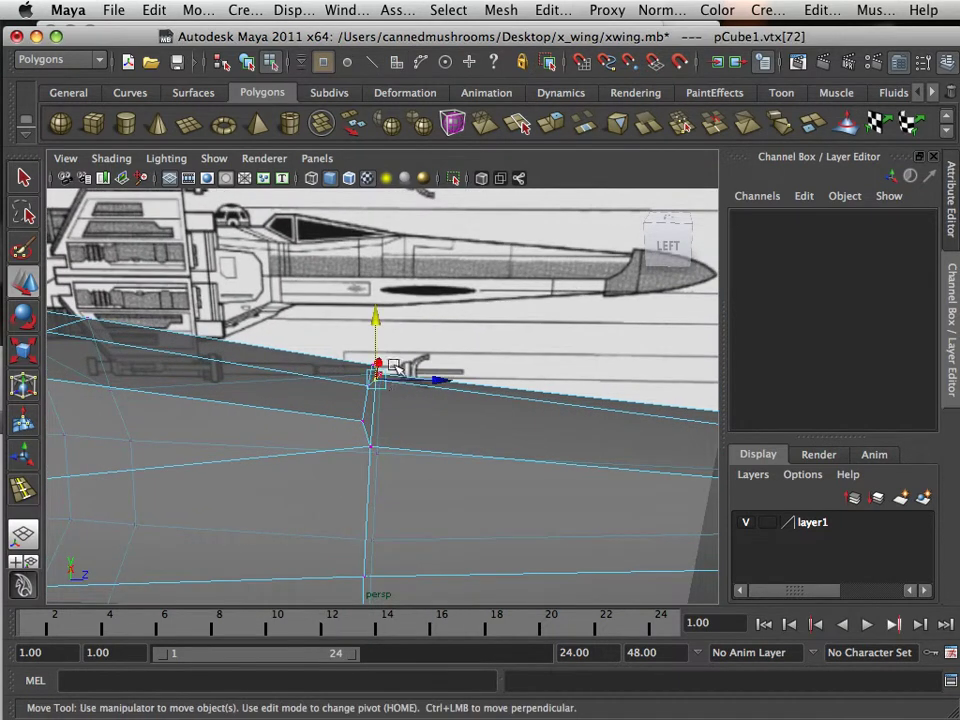
left_click_drag(376, 321, 376, 331)
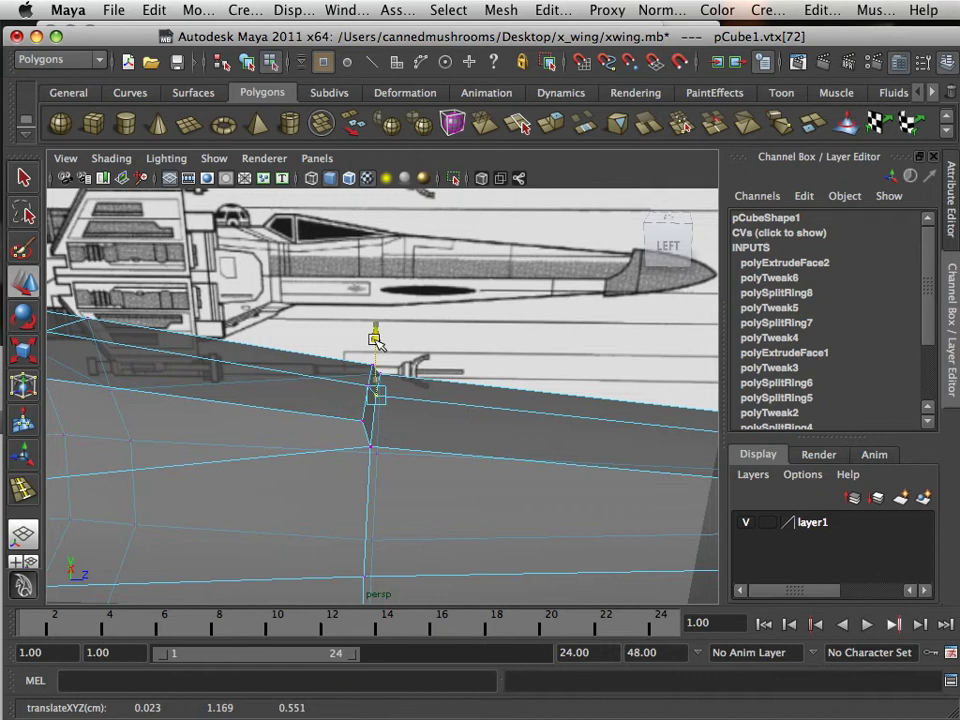
Step: Lower the center vertex at the rear base of the canopy slightly
mouse_move(517, 425)
left_mouse_down("alt")
mouse_move(401, 420)
mouse_move(300, 401)
mouse_move(371, 422)
mouse_move(430, 400)
mouse_move(529, 407)
left_mouse_up("alt")
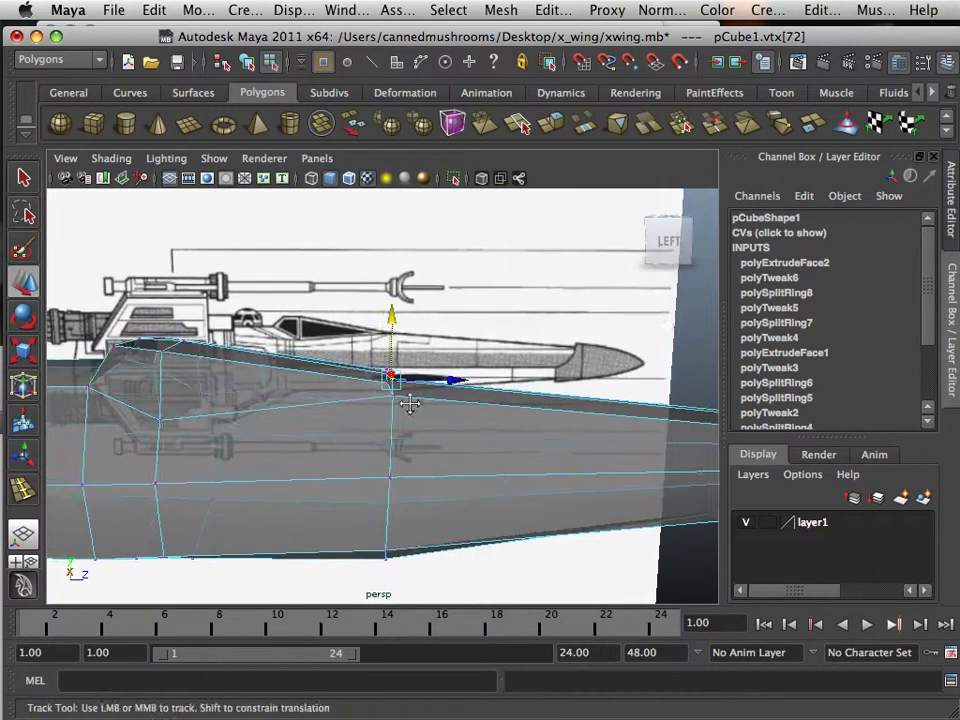
middle_click_drag(409, 399, 472, 411, "alt")
left_click_drag(472, 411, 335, 417, "alt")
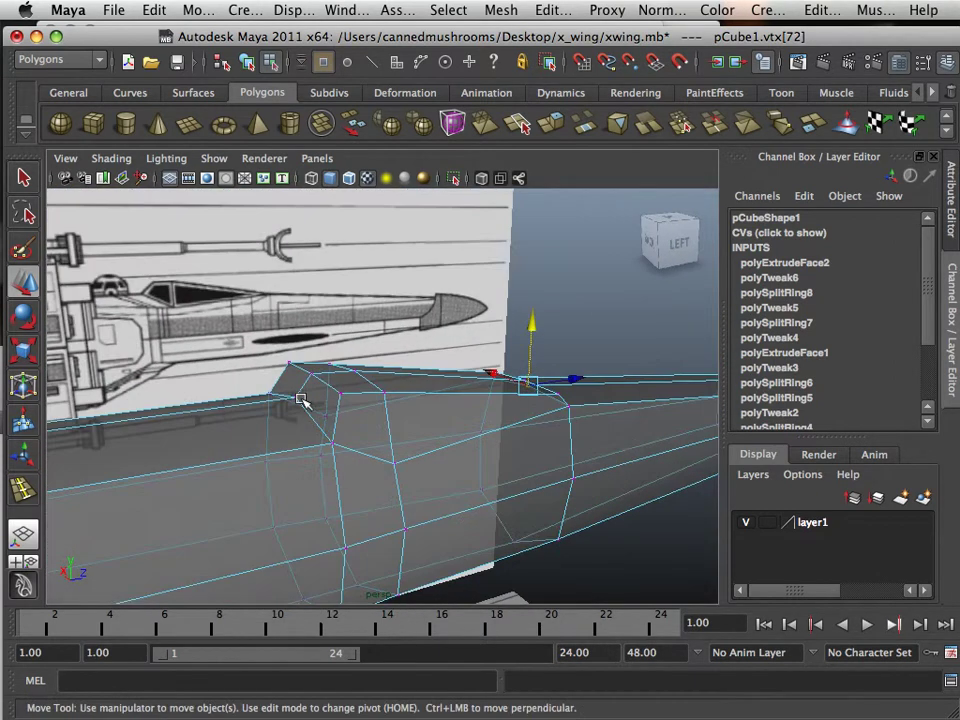
left_click_drag(293, 338, 291, 345)
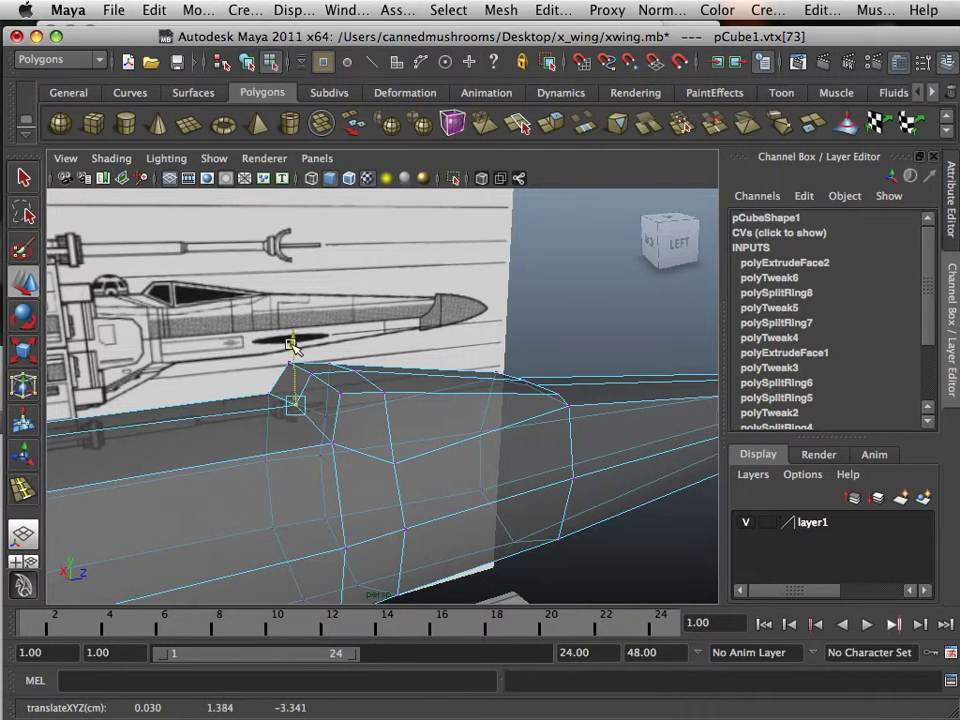
Step: Return the fuselage to object mode, preview it with smooth display, and restore the unsmoothed display
left_click_drag(446, 413, 500, 466, "alt")
right_click(500, 466)
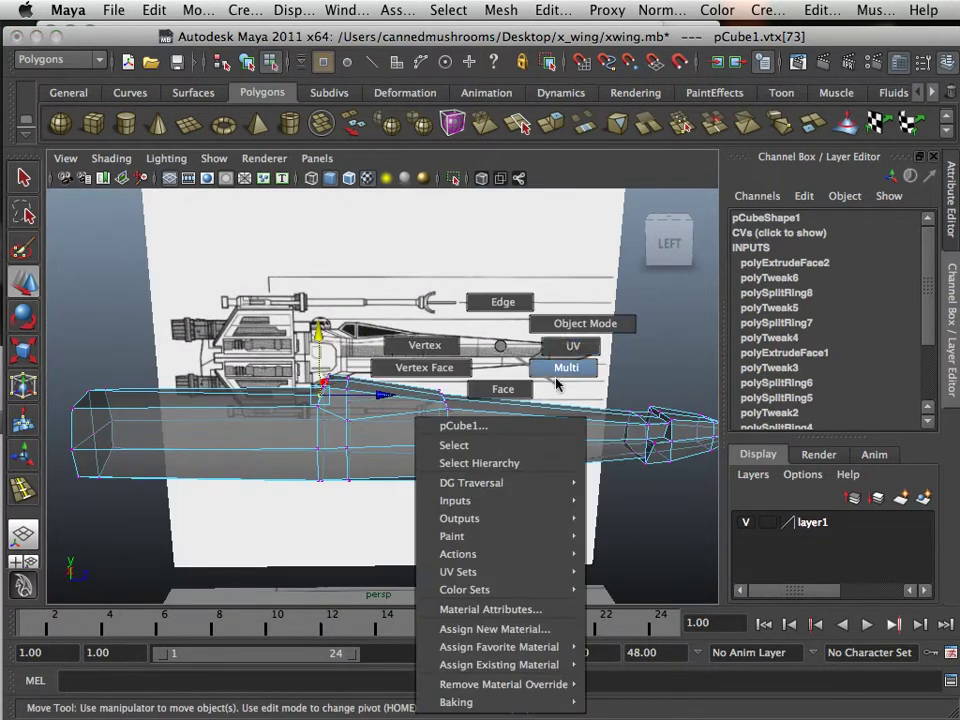
left_click(588, 323)
left_click_drag(568, 425, 493, 459, "alt")
scroll(446, 454, "up", 4)
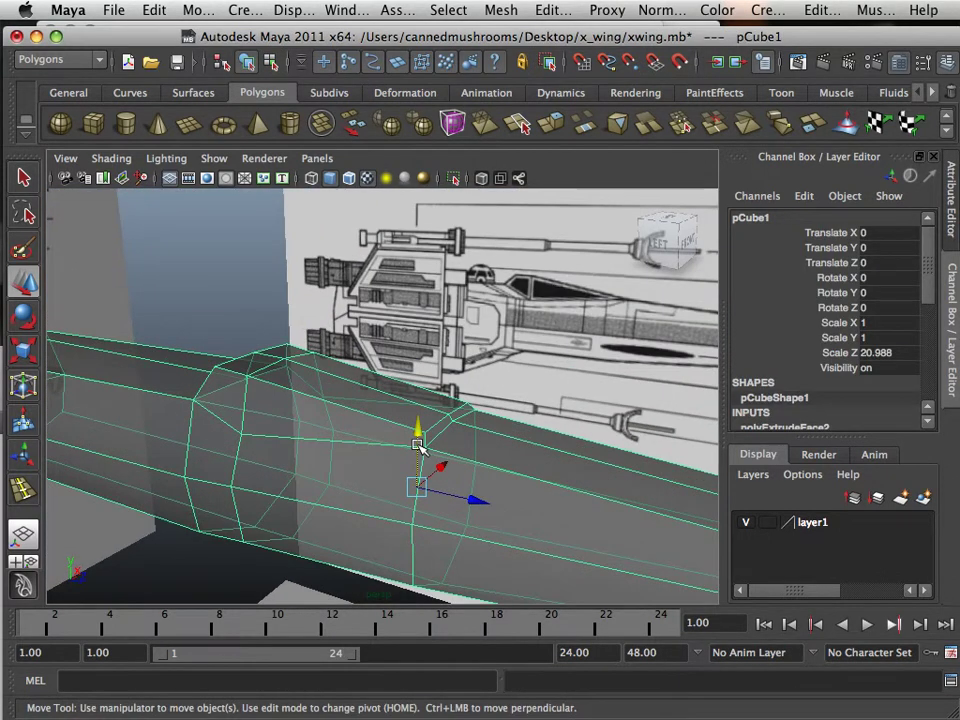
left_click_drag(418, 446, 589, 452, "alt")
key("3")
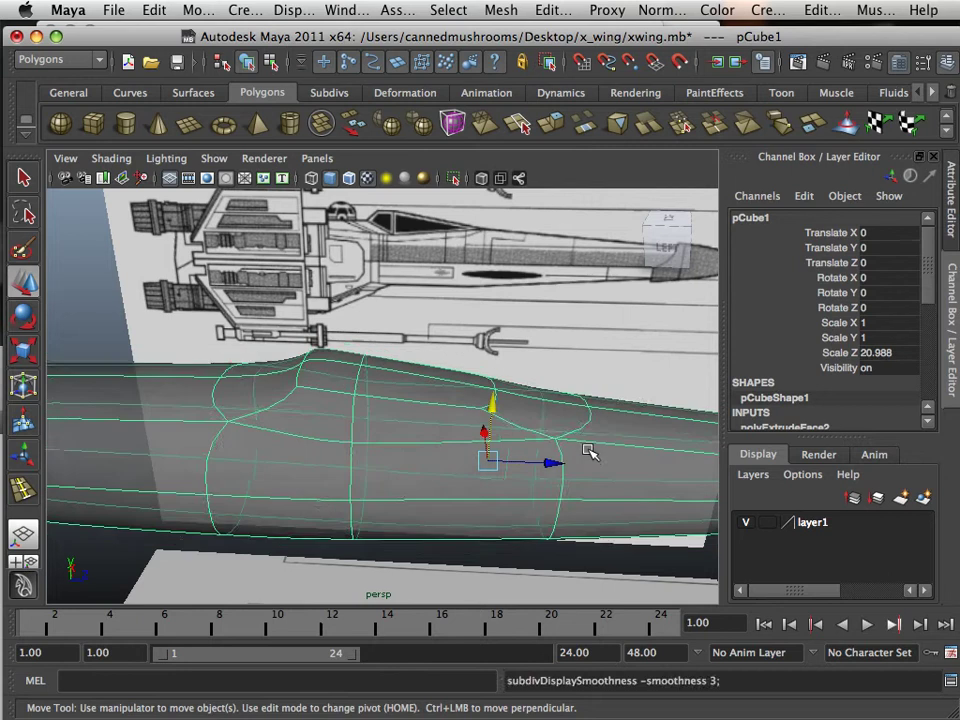
scroll(555, 465, "down", 5)
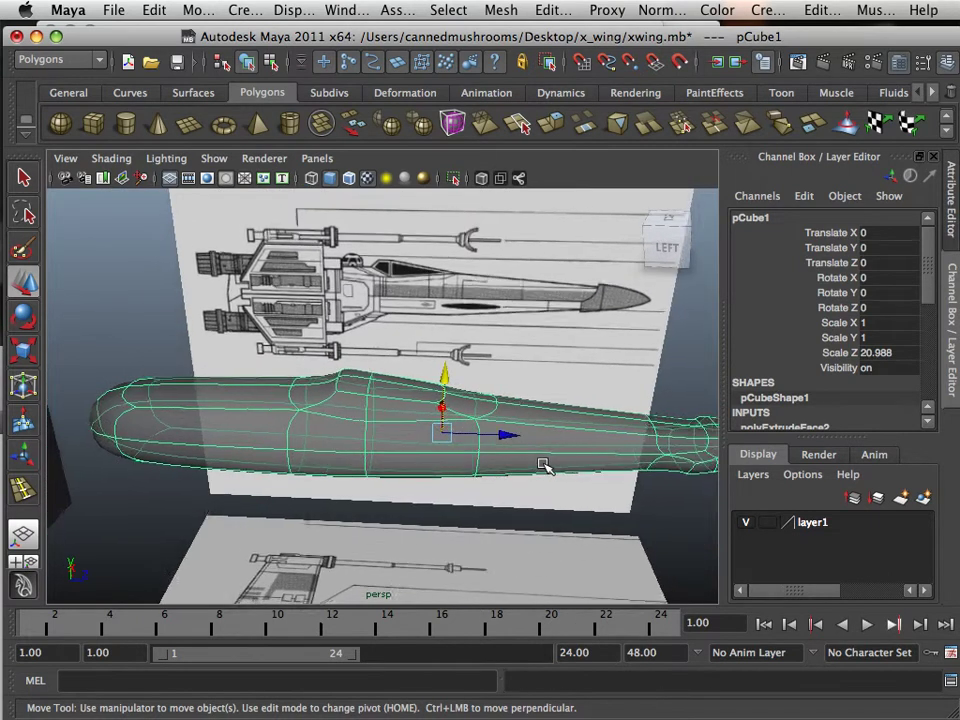
key("1")
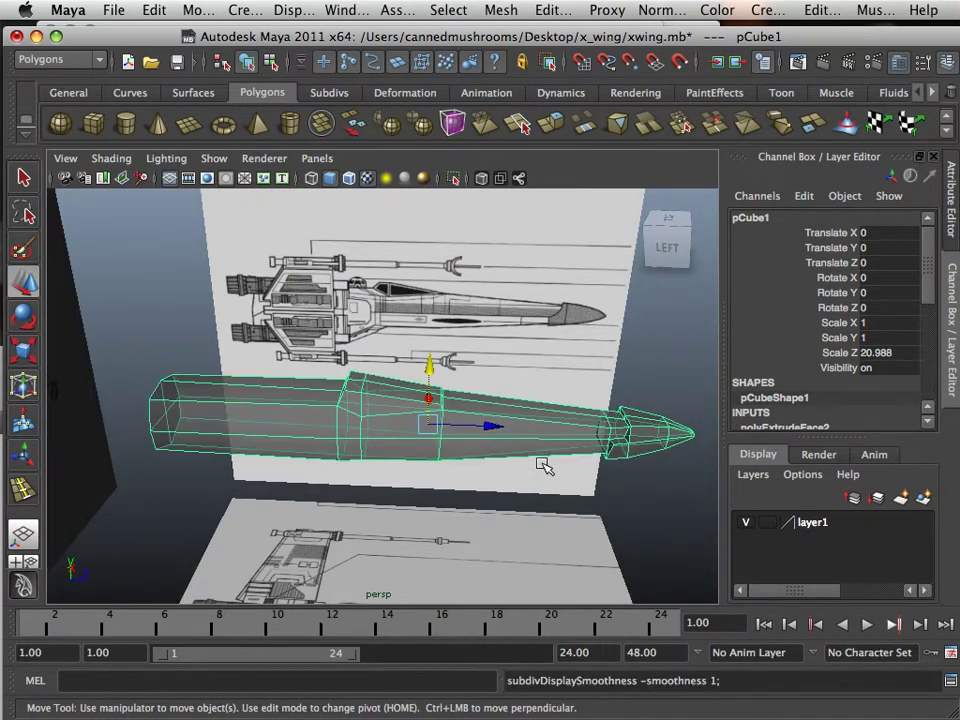
Step: Examine the nose cone and the recessed band behind it, comparing the smoothed and unsmoothed display
scroll(543, 466, "up", 4)
middle_click_drag(579, 465, 478, 454, "alt")
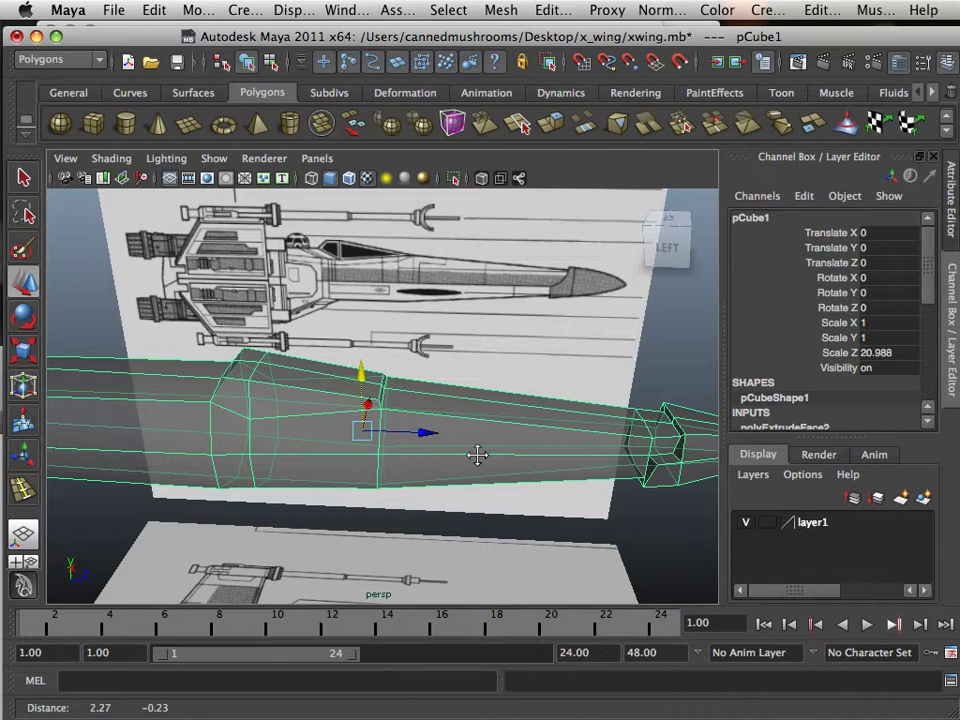
mouse_move(478, 454)
left_mouse_down("alt")
mouse_move(465, 452)
mouse_move(491, 452)
left_mouse_up("alt")
middle_click_drag(560, 458, 487, 453, "alt")
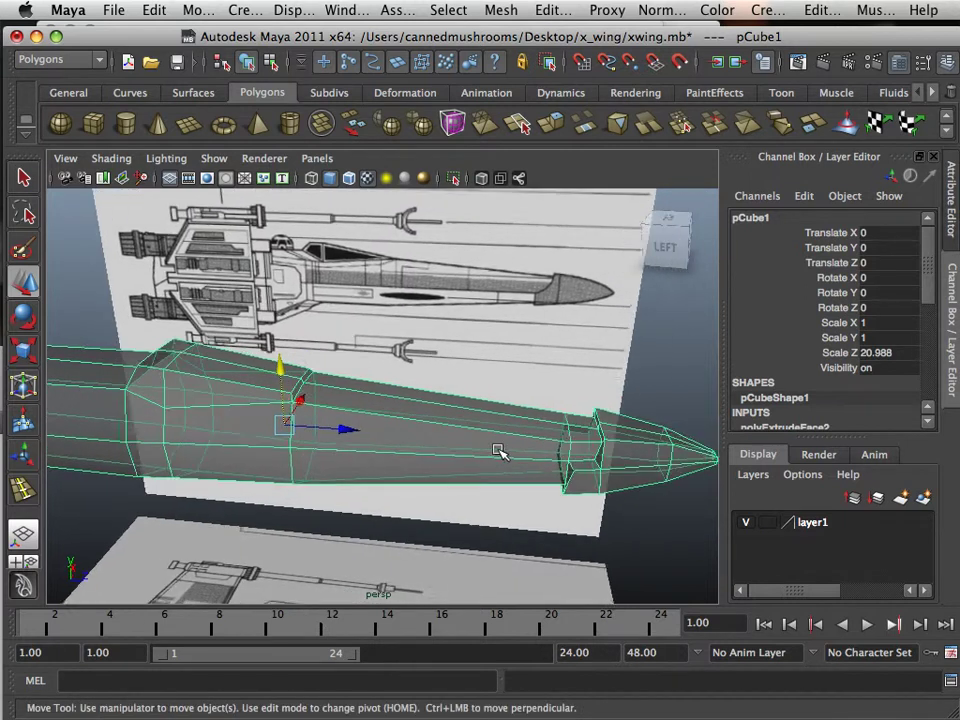
mouse_move(495, 450)
left_mouse_down("alt")
mouse_move(639, 476)
mouse_move(602, 439)
mouse_move(579, 386)
mouse_move(594, 369)
mouse_move(600, 449)
mouse_move(615, 469)
mouse_move(494, 452)
left_mouse_up("alt")
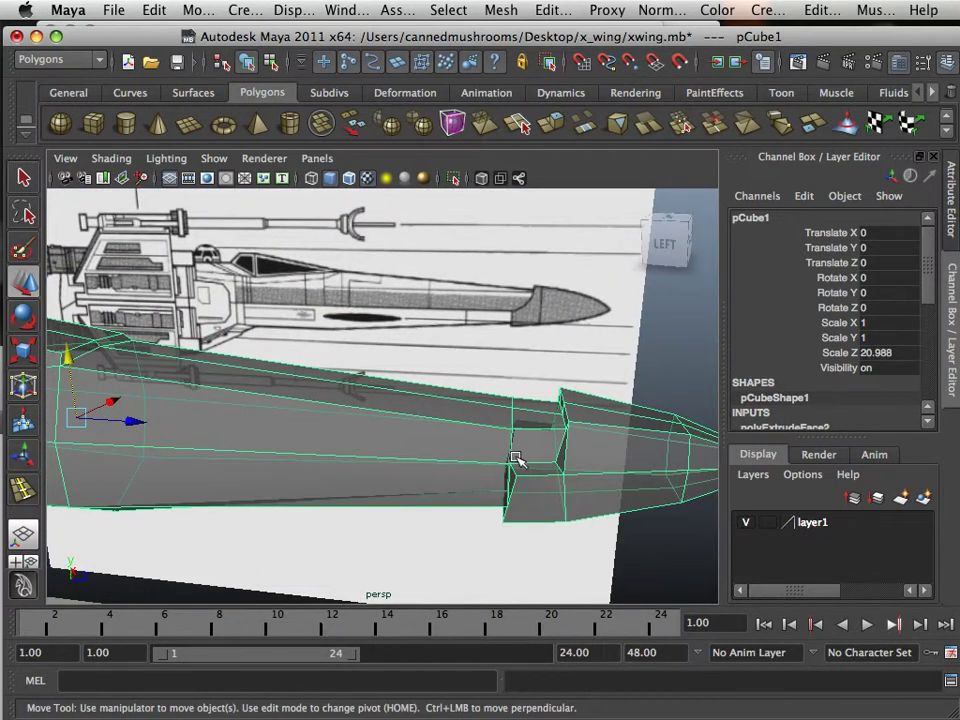
key("3")
key("1")
key("3")
key("1")
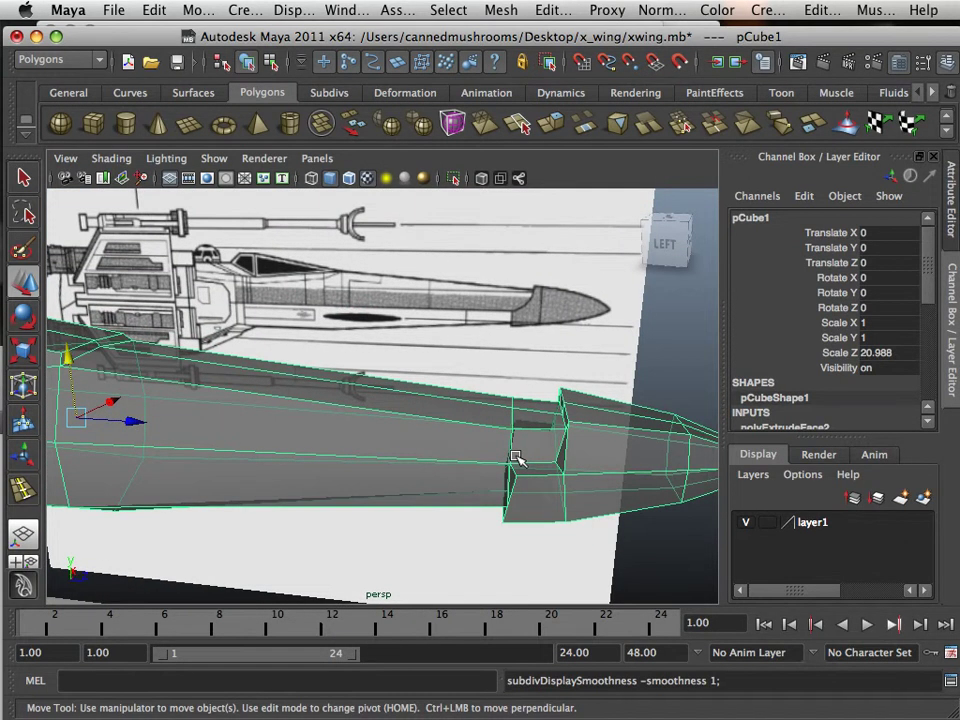
key("3")
key("1")
scroll(516, 460, "up", 2)
middle_click_drag(576, 465, 462, 463, "alt")
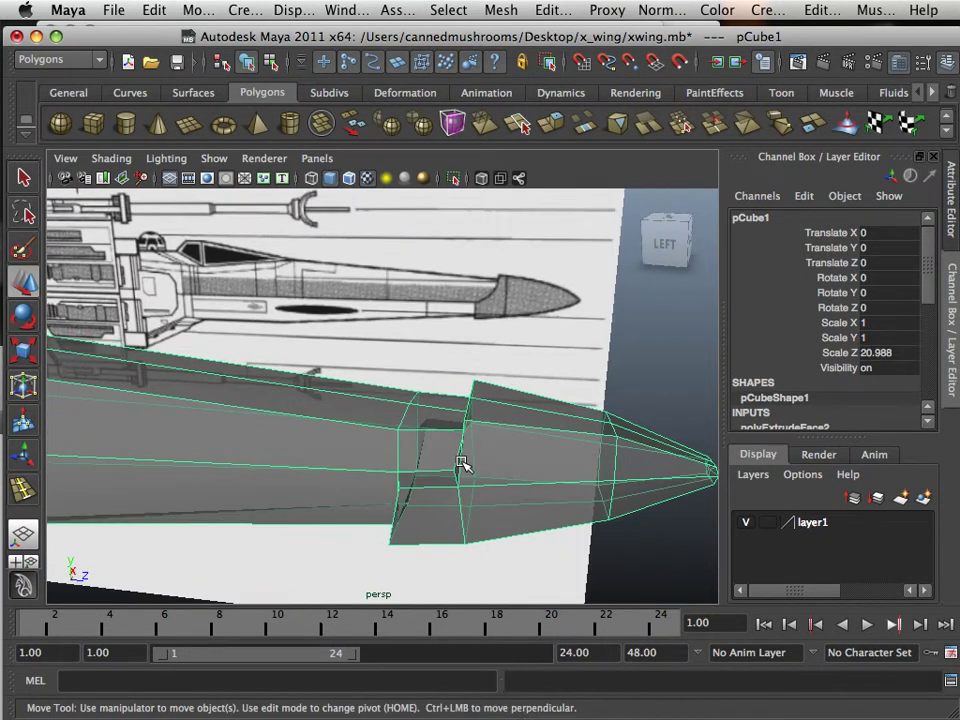
left_click_drag(461, 465, 498, 430, "alt")
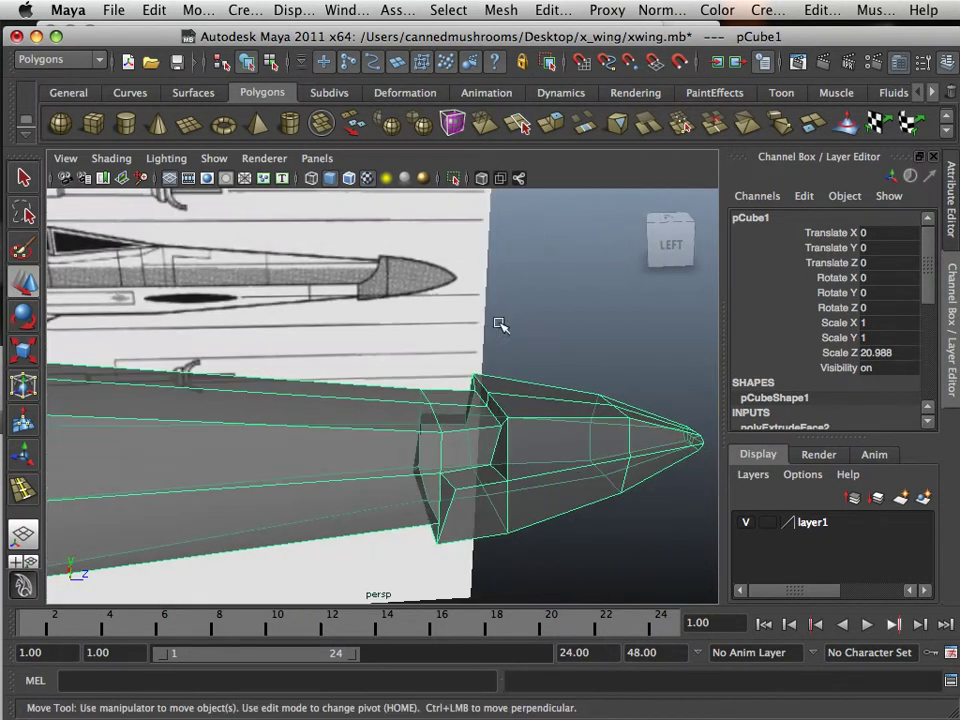
Step: Insert an edge loop at the front of the recessed band, close behind the nose cone's stepped rim
left_click(520, 9)
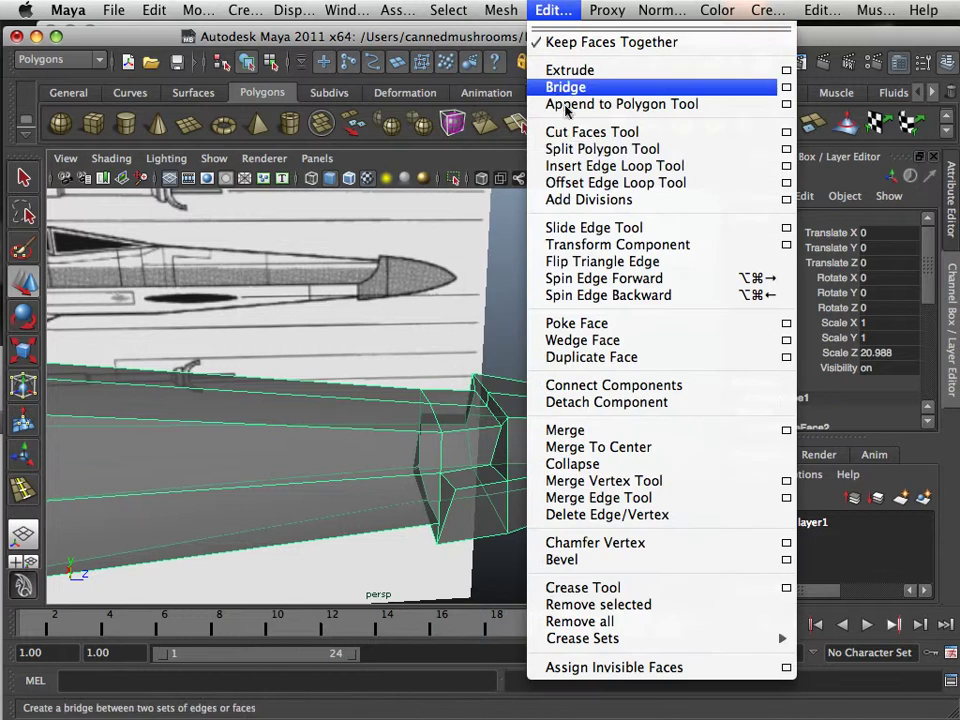
left_click(572, 166)
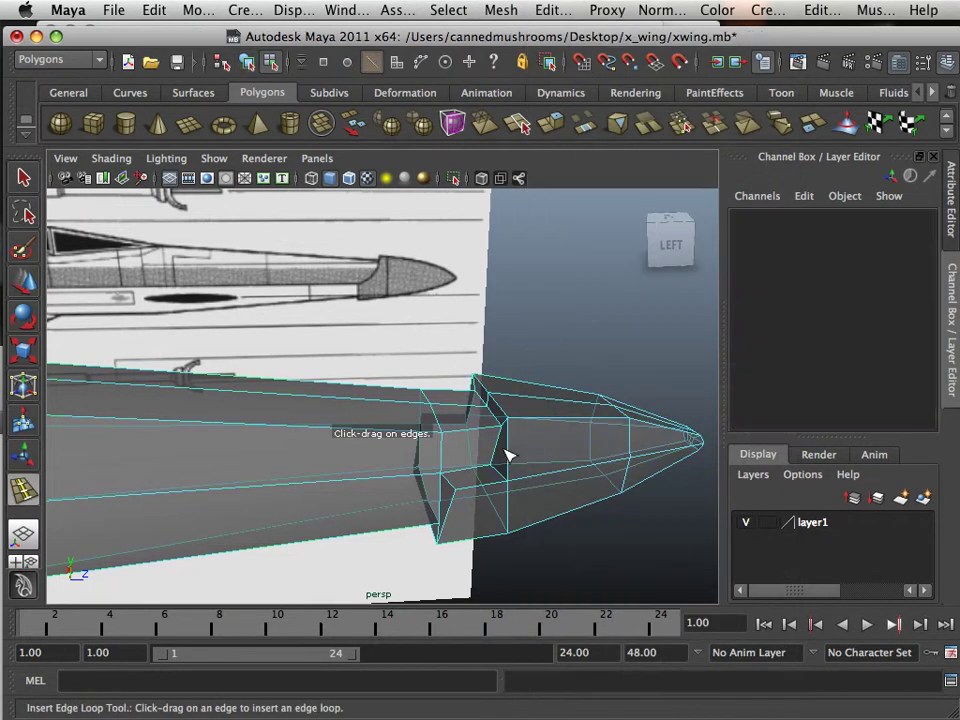
key("3")
key("1")
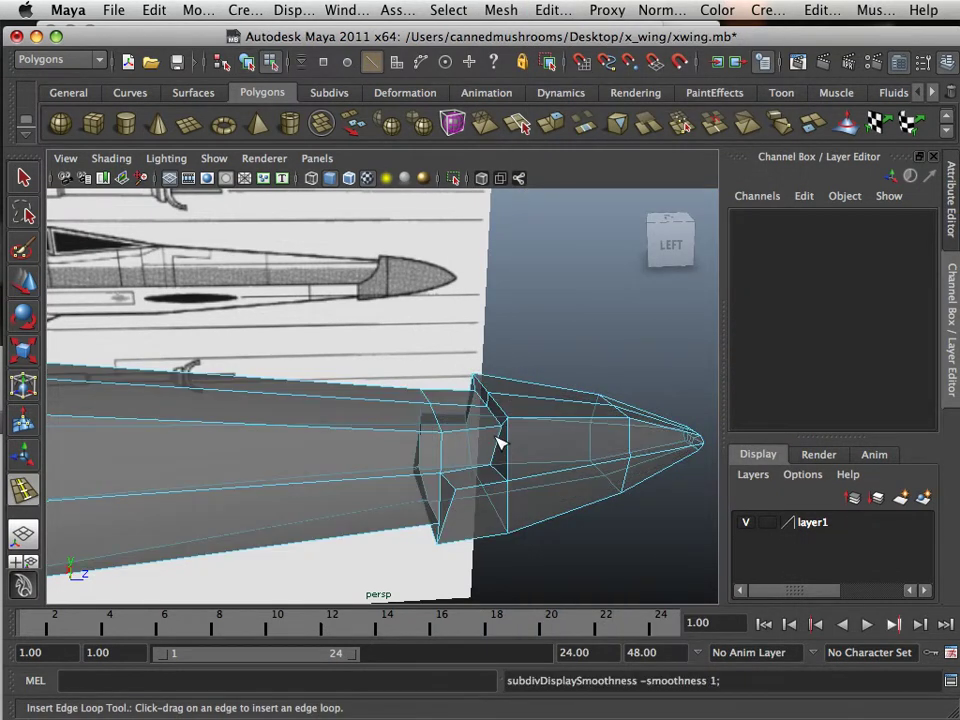
left_click(498, 428)
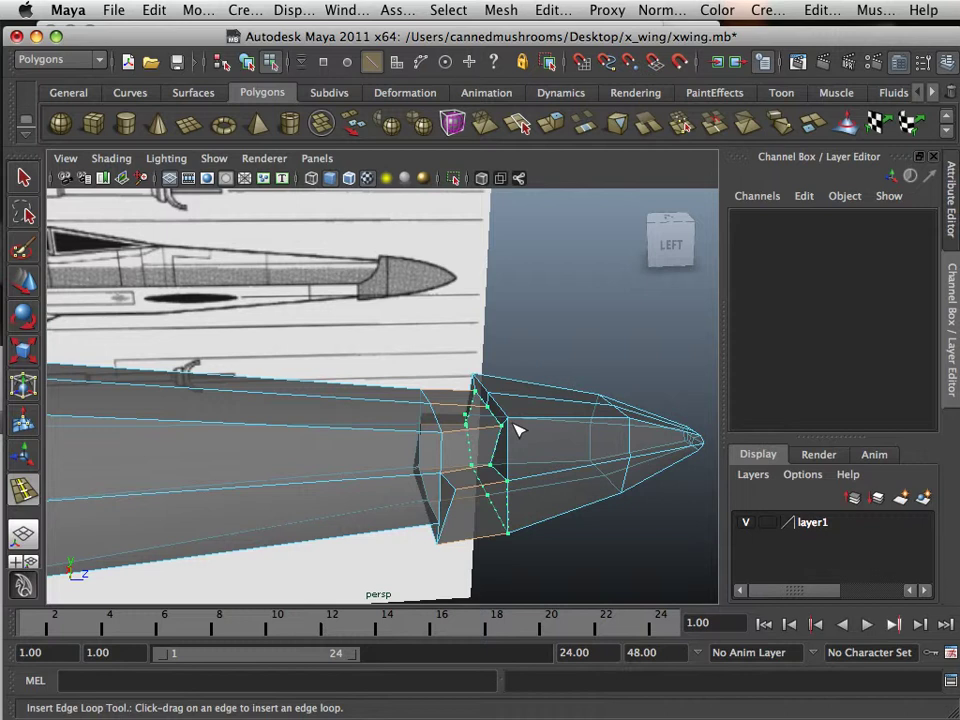
left_click_drag(508, 425, 507, 425)
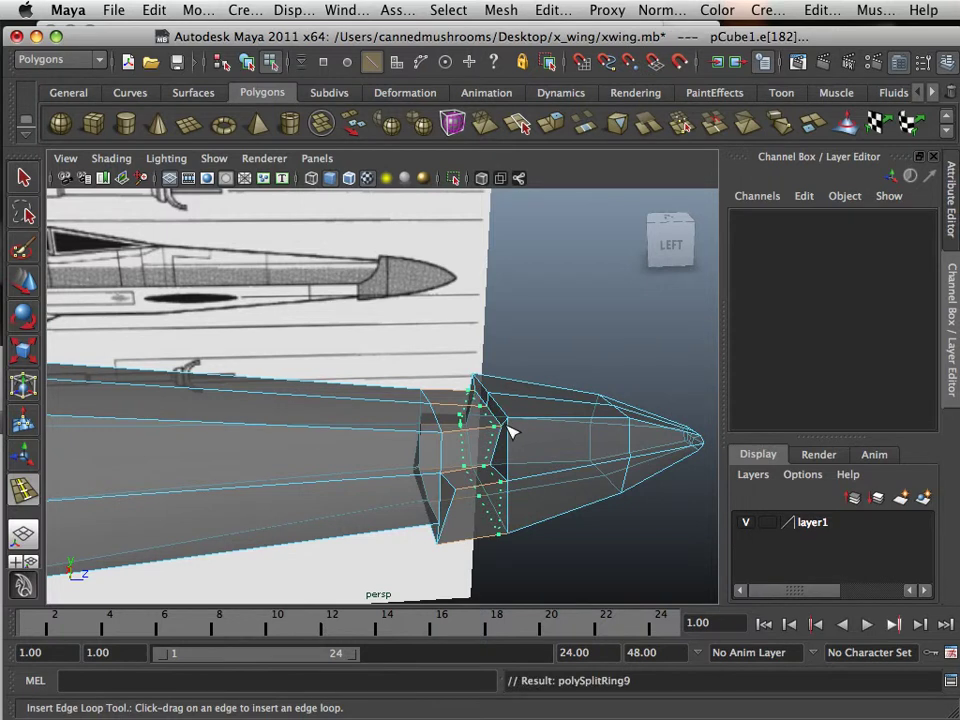
Step: Insert an edge loop on the hull just behind the rear border of the recessed band and preview the smoothed shape
scroll(495, 446, "up", 3)
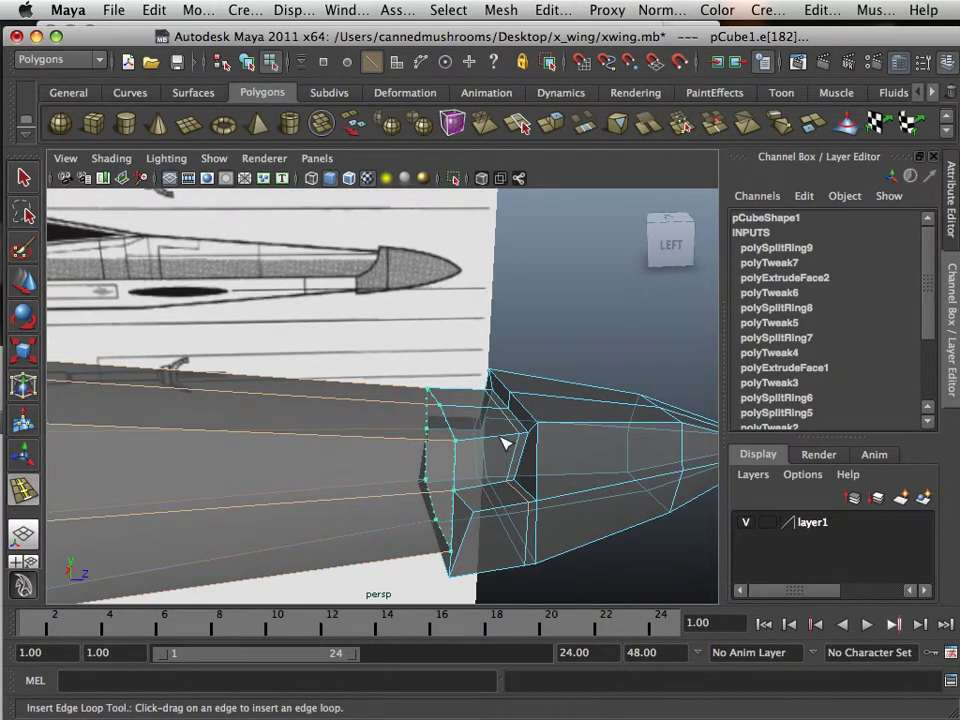
left_click_drag(500, 443, 497, 476)
key("3")
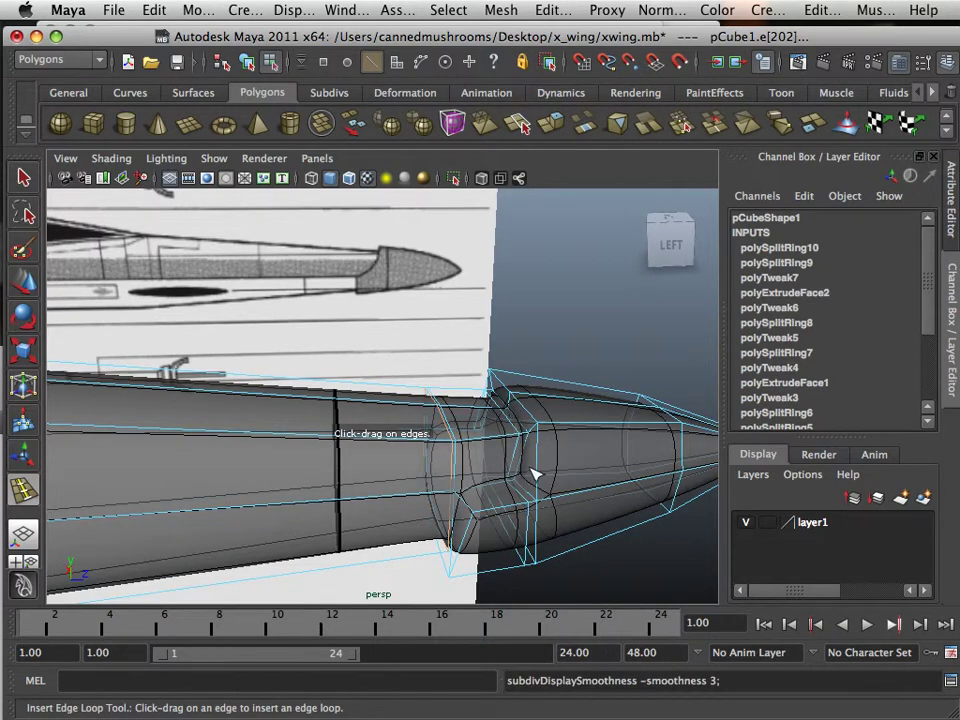
key("1")
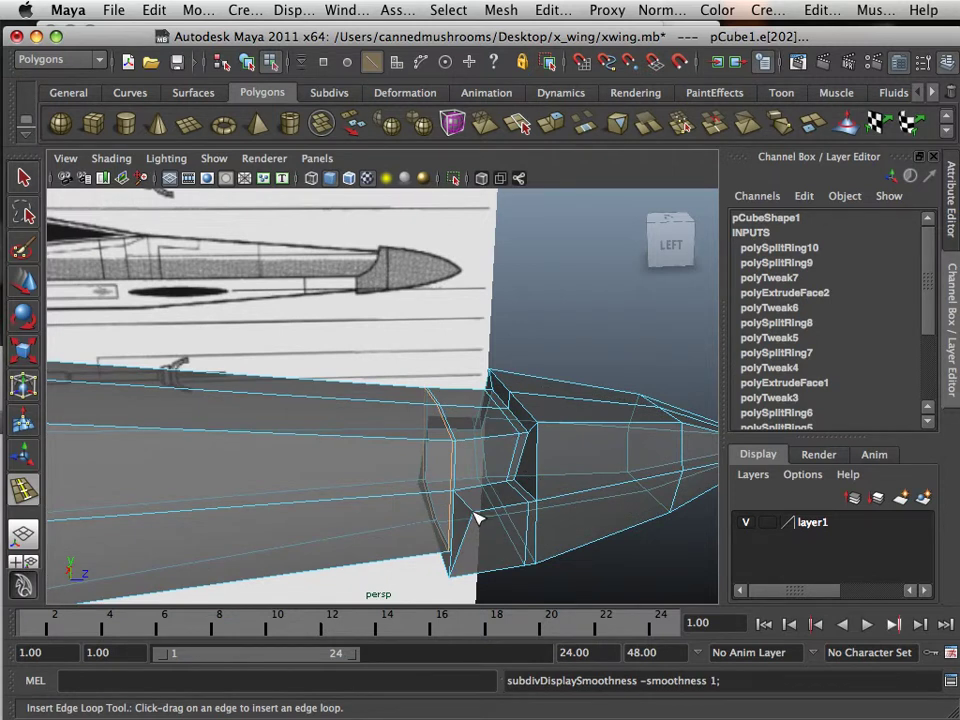
Step: Insert edge loops just ahead of the recessed band's rear border and just ahead of the nose cone's rim, and preview the smoothing
left_click_drag(480, 515, 480, 515)
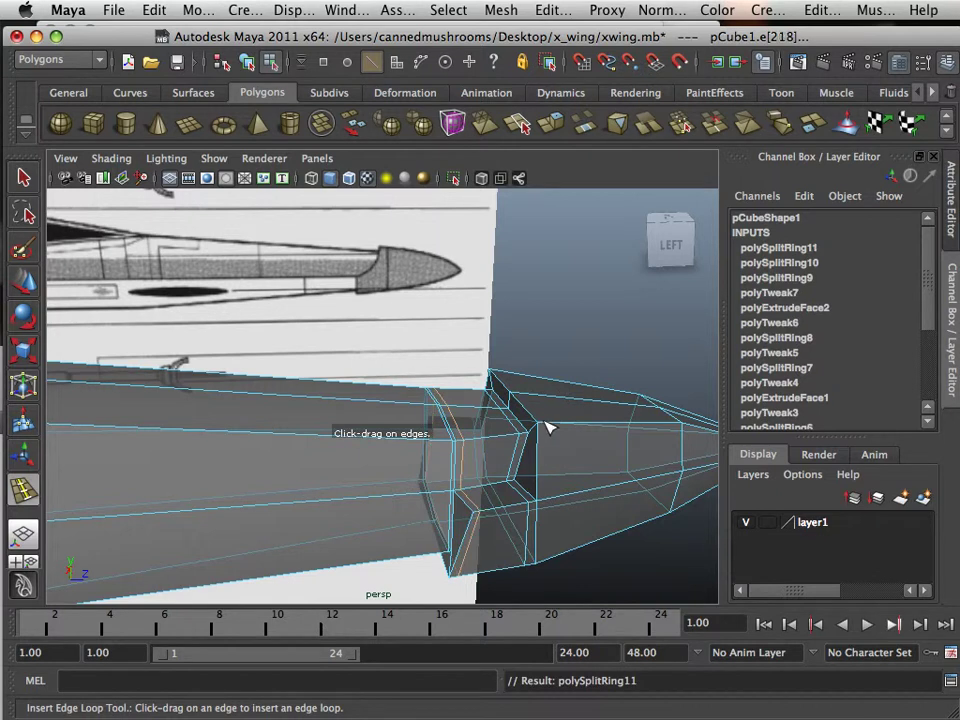
left_click_drag(546, 422, 546, 422)
key("3")
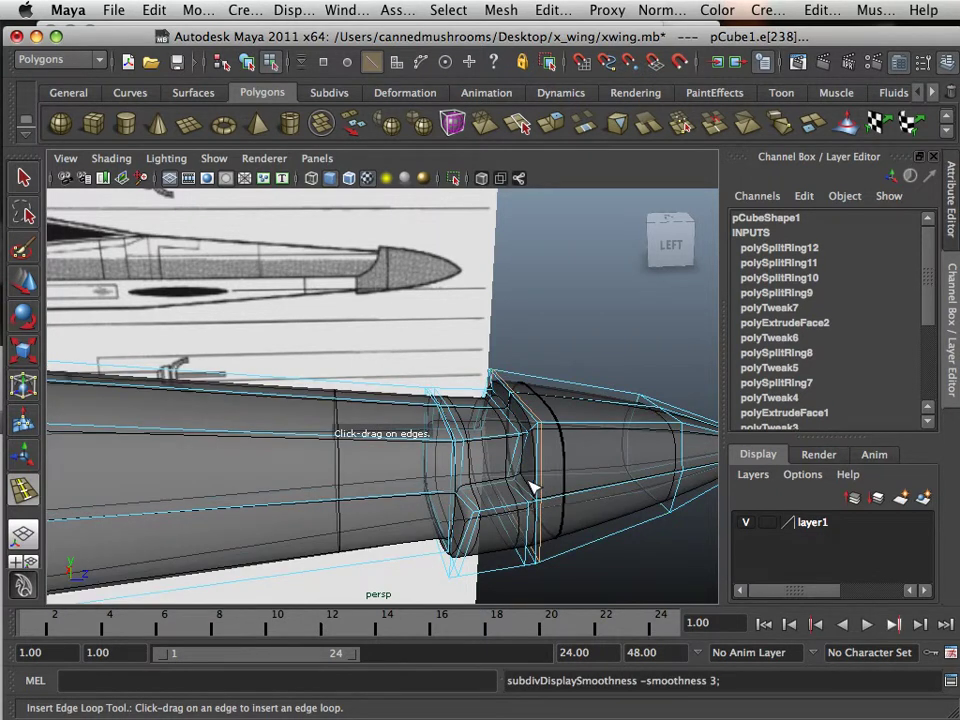
key("1")
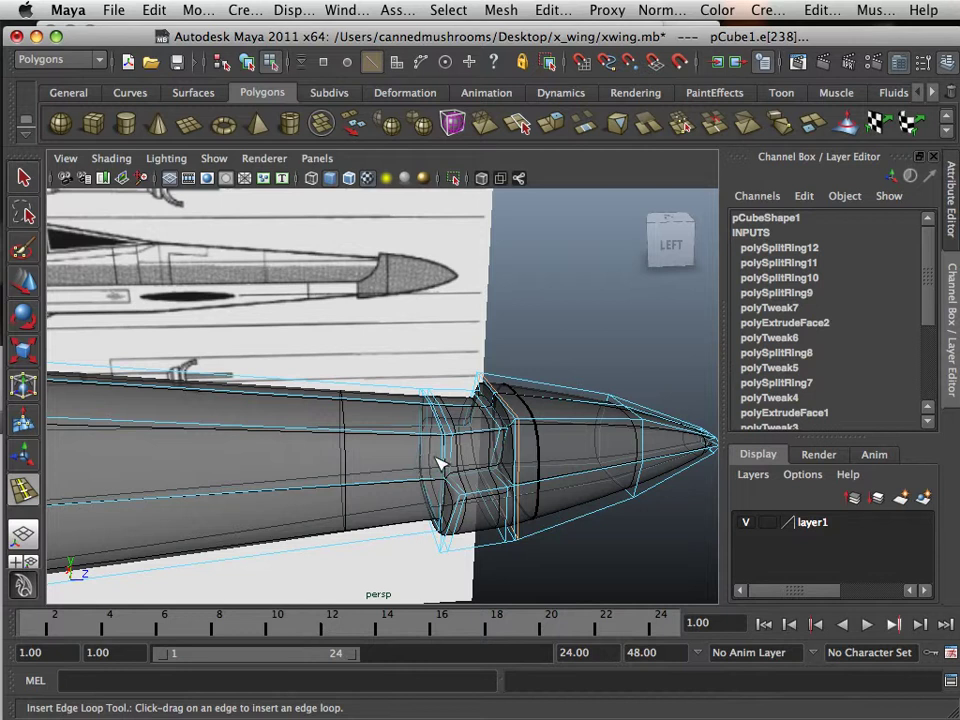
key("3")
key("1")
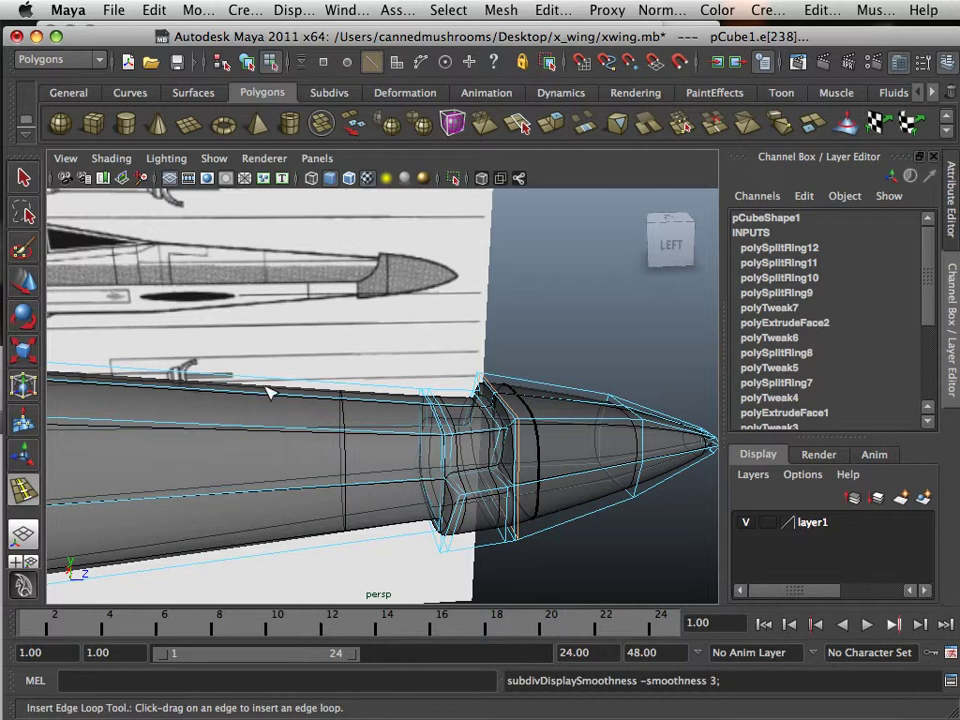
Step: Leave the edge loop tool with nothing selected and examine the smoothed nose section and forward fuselage from several angles
left_click(505, 390)
left_click(574, 347)
left_click(15, 215)
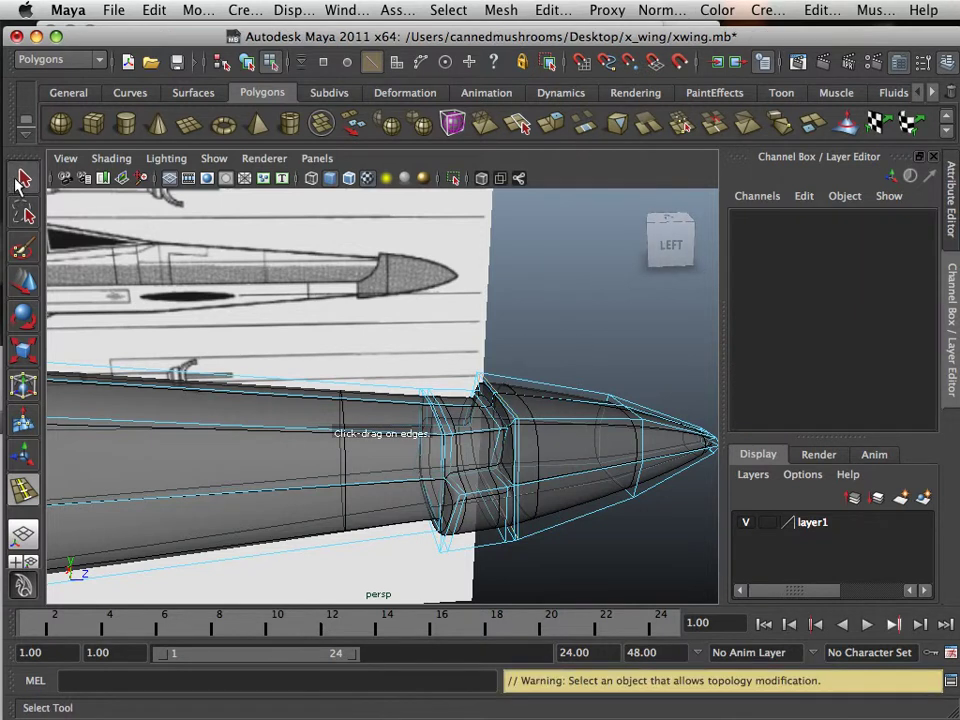
left_click(18, 184)
right_click_drag(601, 361, 533, 387, "alt")
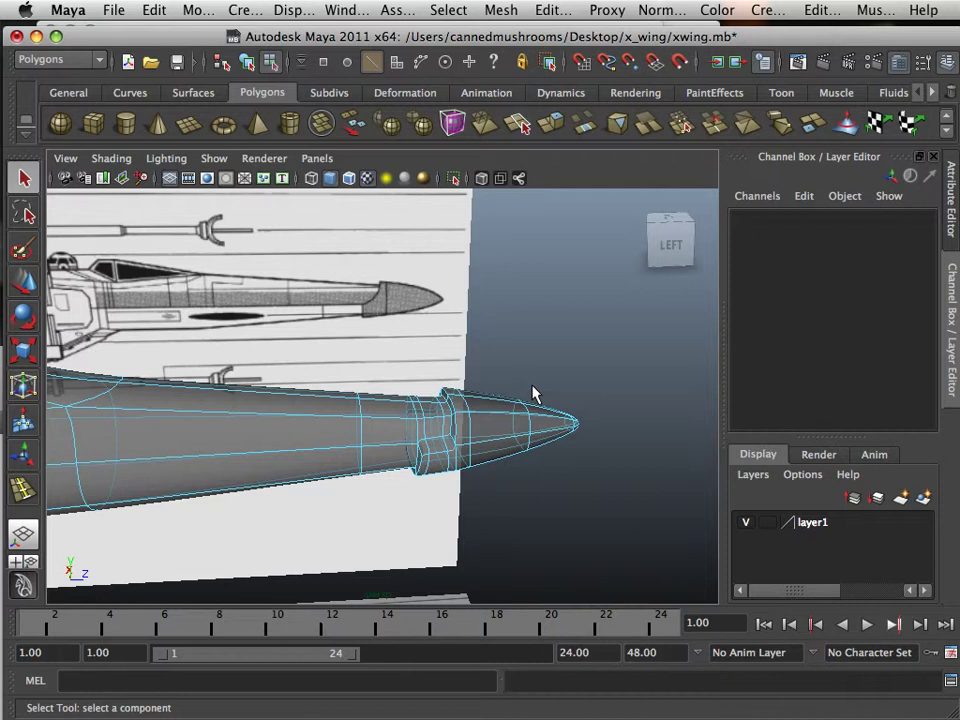
left_click_drag(465, 446, 399, 436, "alt")
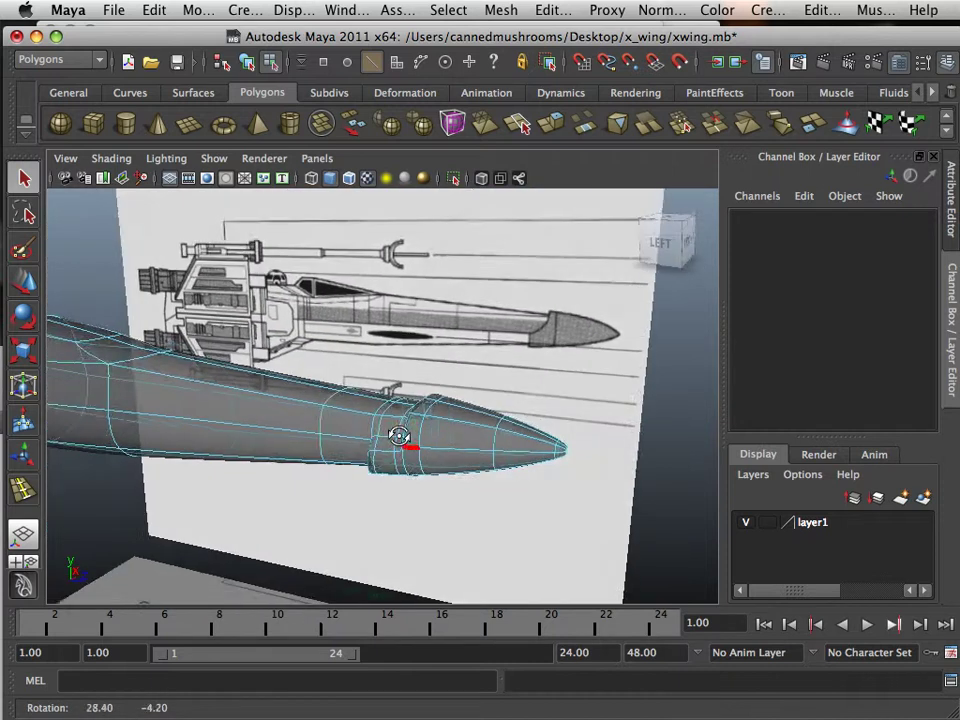
scroll(368, 437, "up", 4)
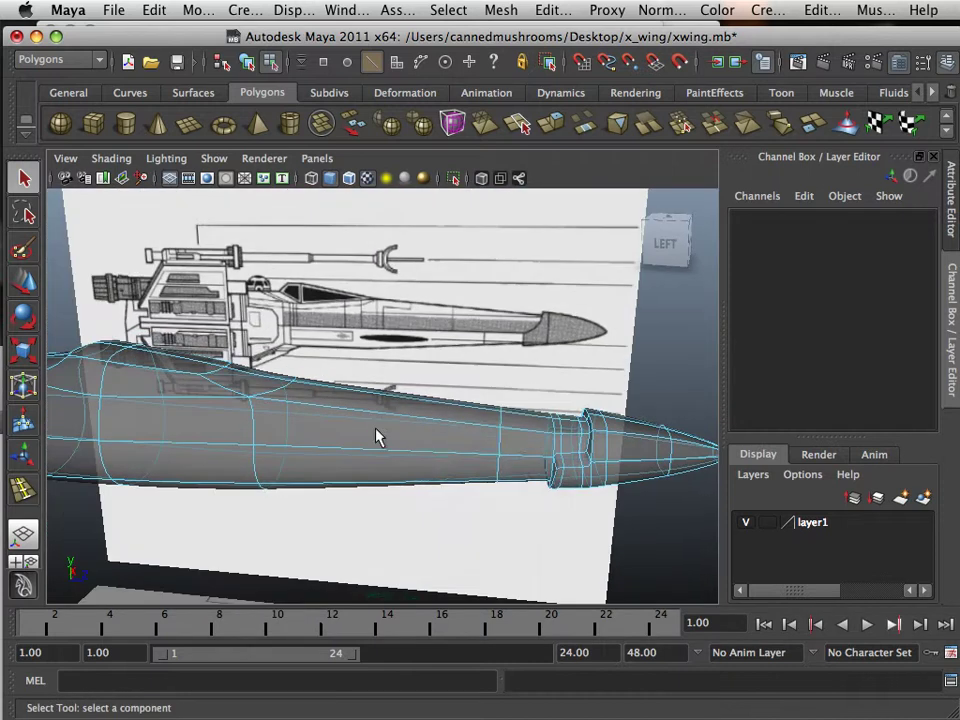
Step: Switch the fuselage to its unsmoothed display and insert an edge loop just ahead of the canopy's front border
key("F1")
key("1")
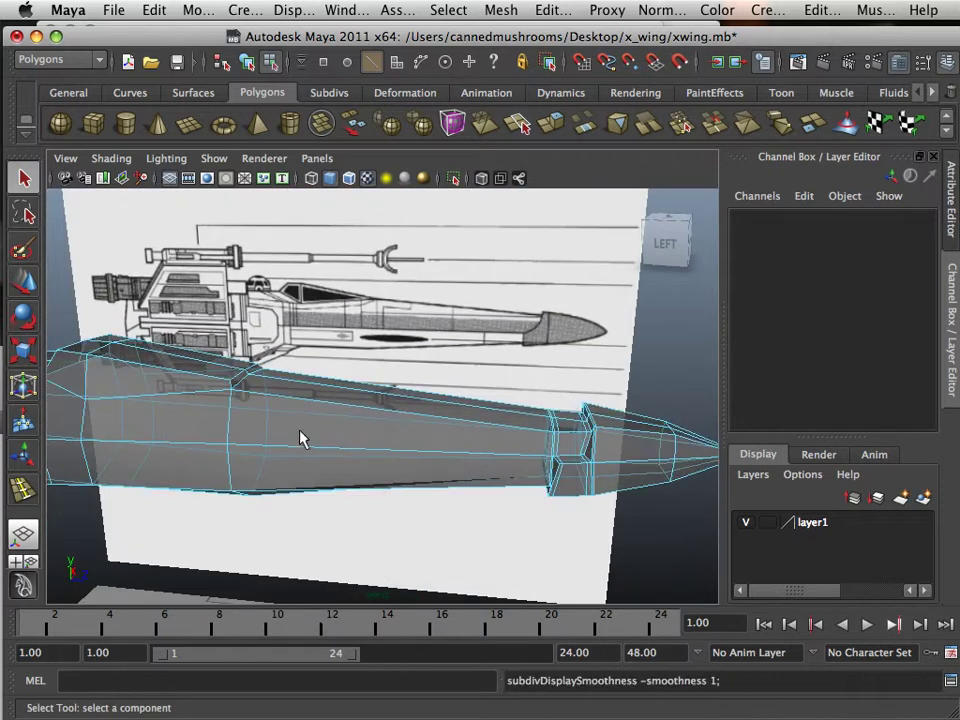
left_click_drag(291, 431, 425, 437, "alt")
scroll(364, 437, "up", 4)
left_click_drag(364, 437, 390, 424, "alt")
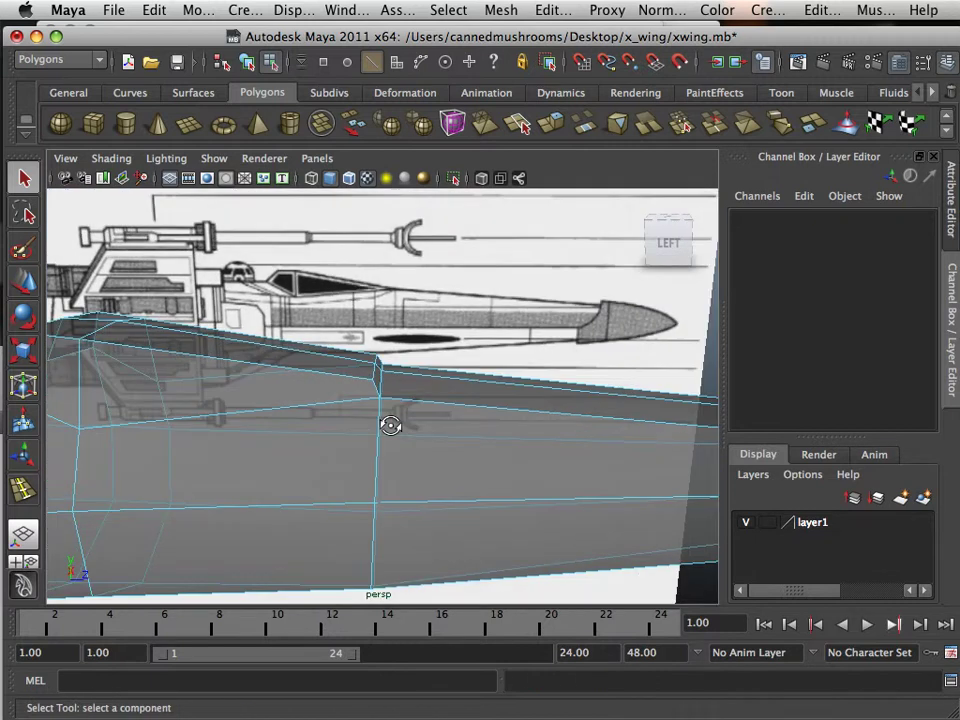
middle_click_drag(390, 424, 525, 448, "alt")
left_click(501, 10)
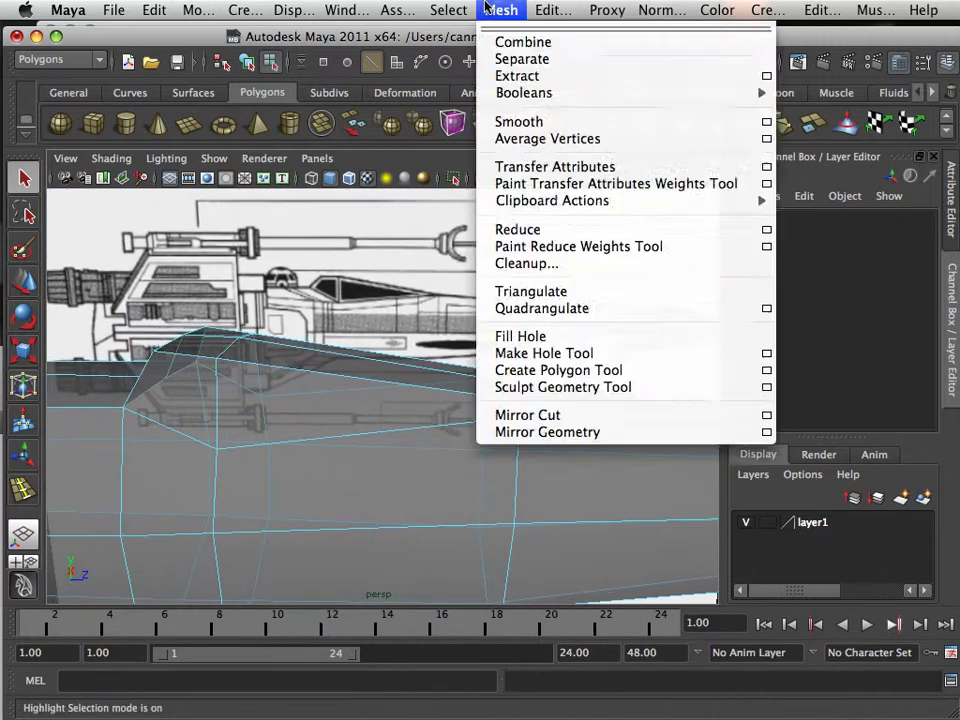
mouse_move(553, 10)
left_click(610, 166)
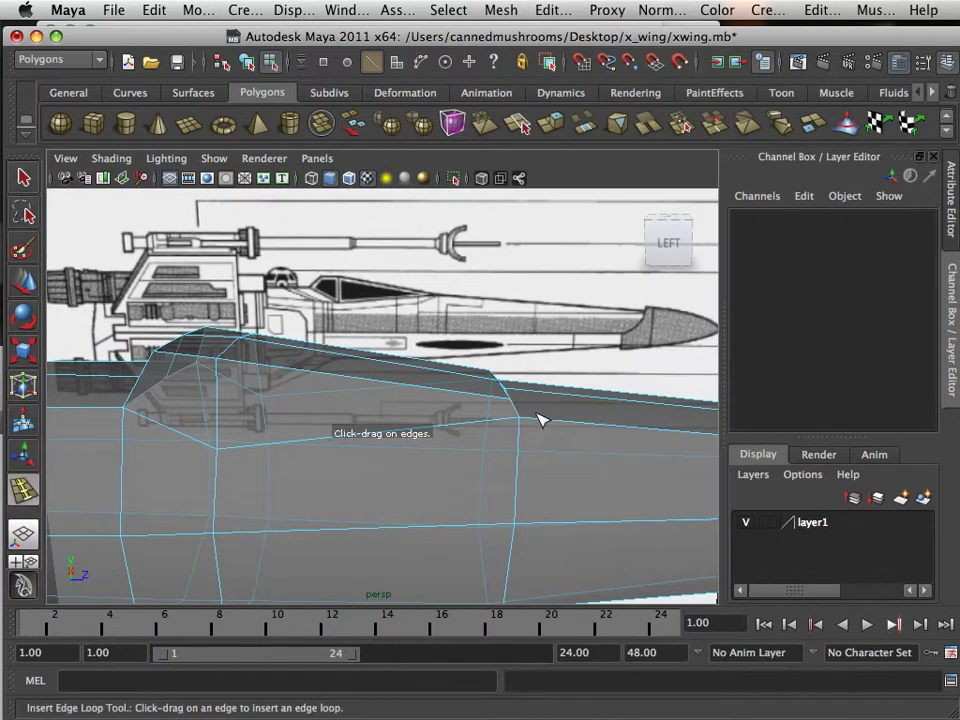
left_click_drag(535, 422, 470, 424)
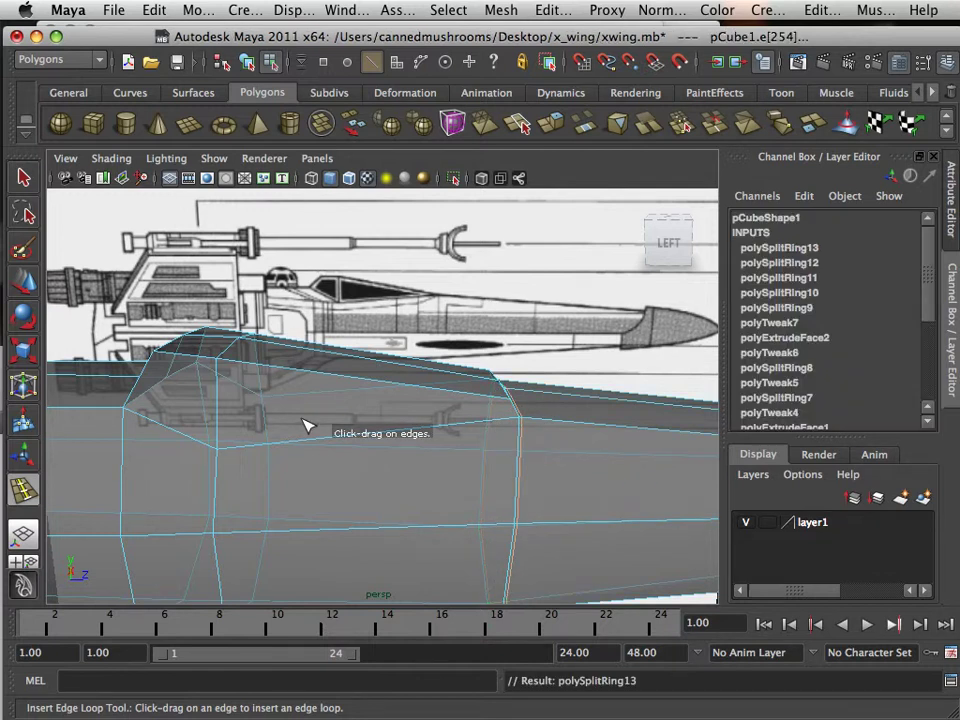
Step: Insert an edge loop on the hull just behind the canopy's rear border and preview the smoothed shape
middle_click_drag(307, 425, 437, 418, "alt")
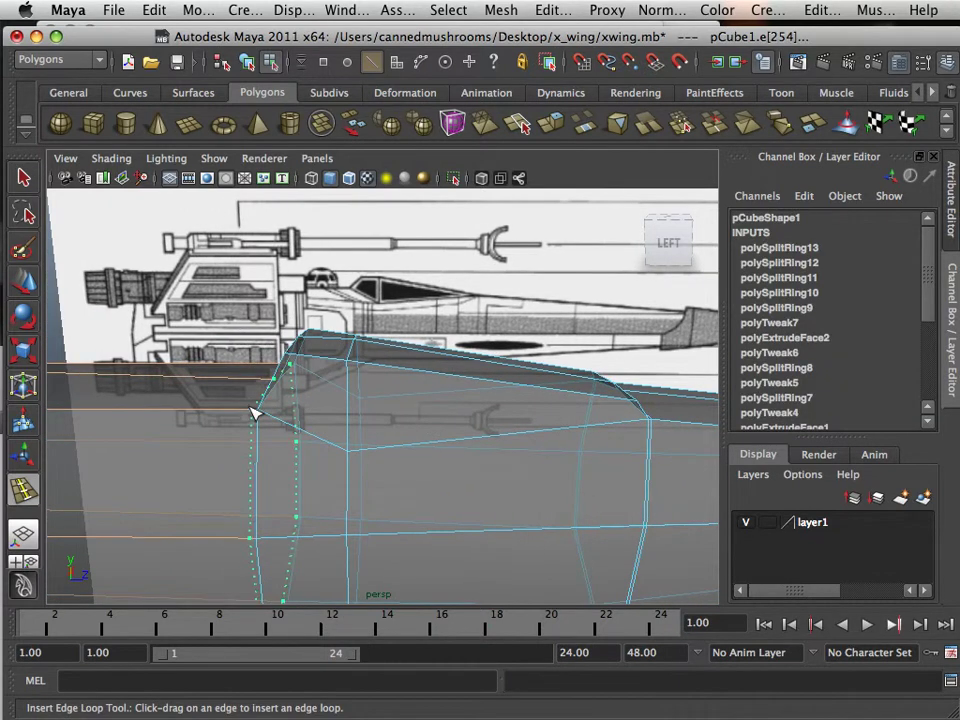
left_click(255, 413)
left_click_drag(257, 413, 321, 436, "alt")
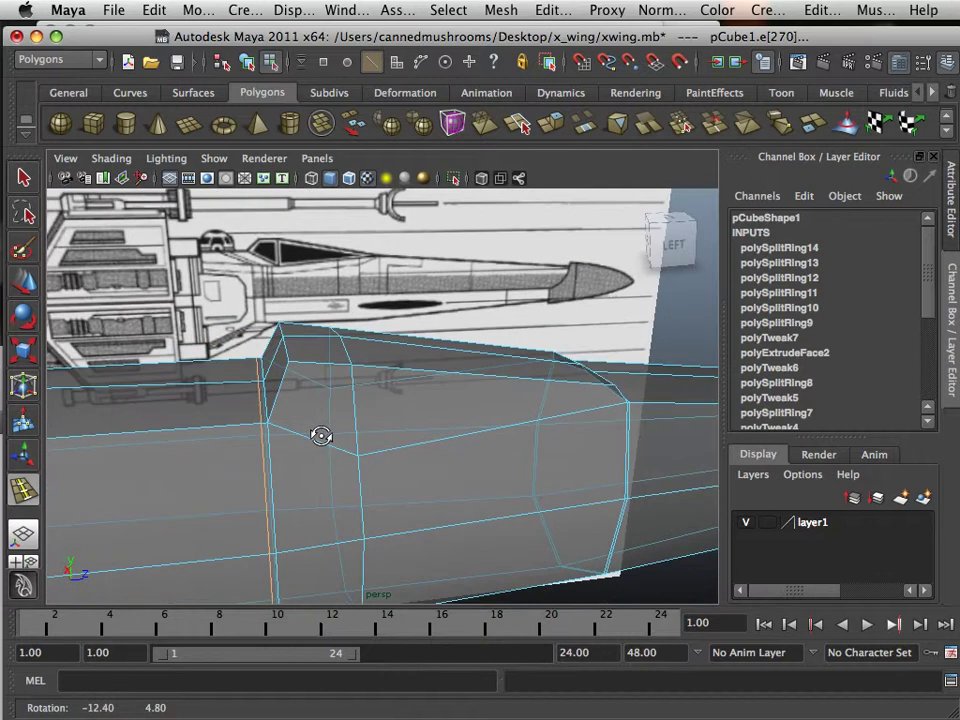
key("3")
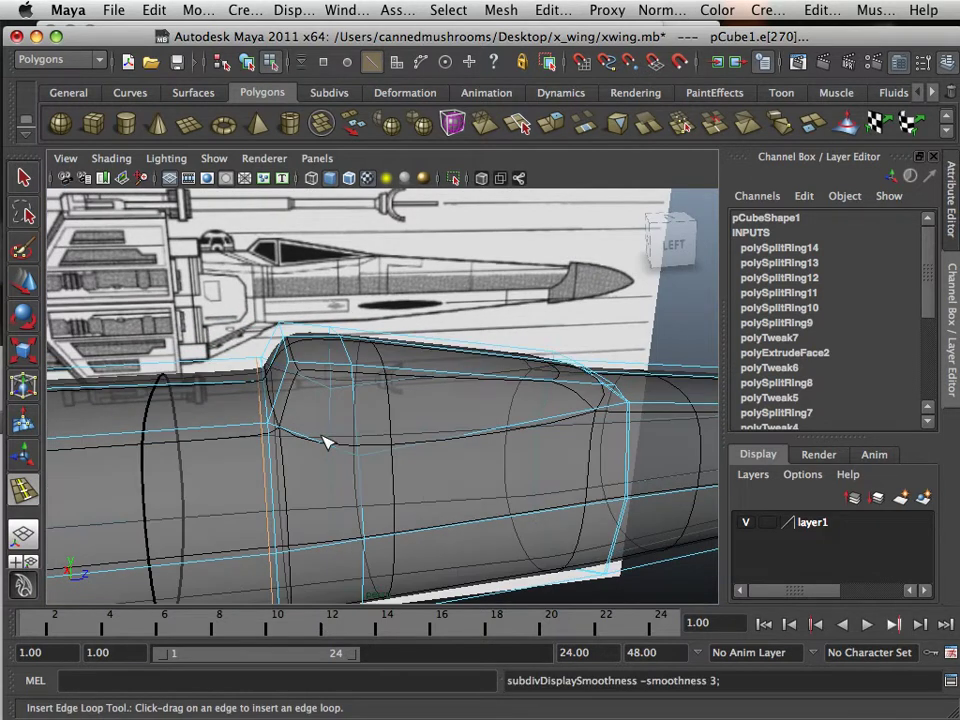
key("1")
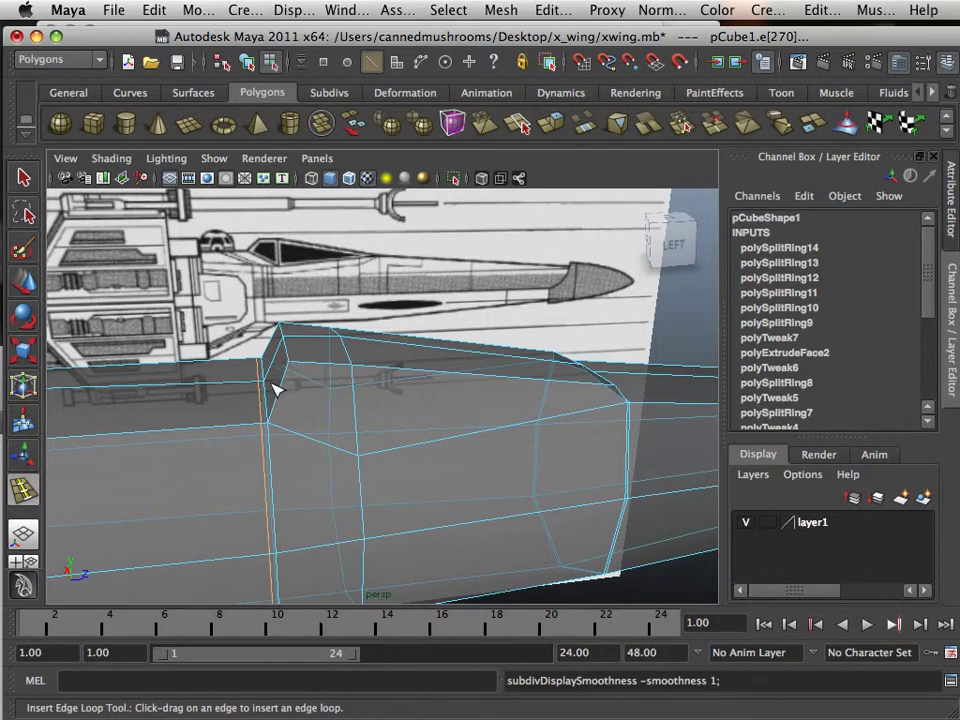
Step: Insert edge loops just inside the canopy's front and rear borders and on both sides of its middle loop, previewing the smoothing
left_click_drag(277, 390, 302, 381, "alt")
left_click_drag(600, 375, 588, 377)
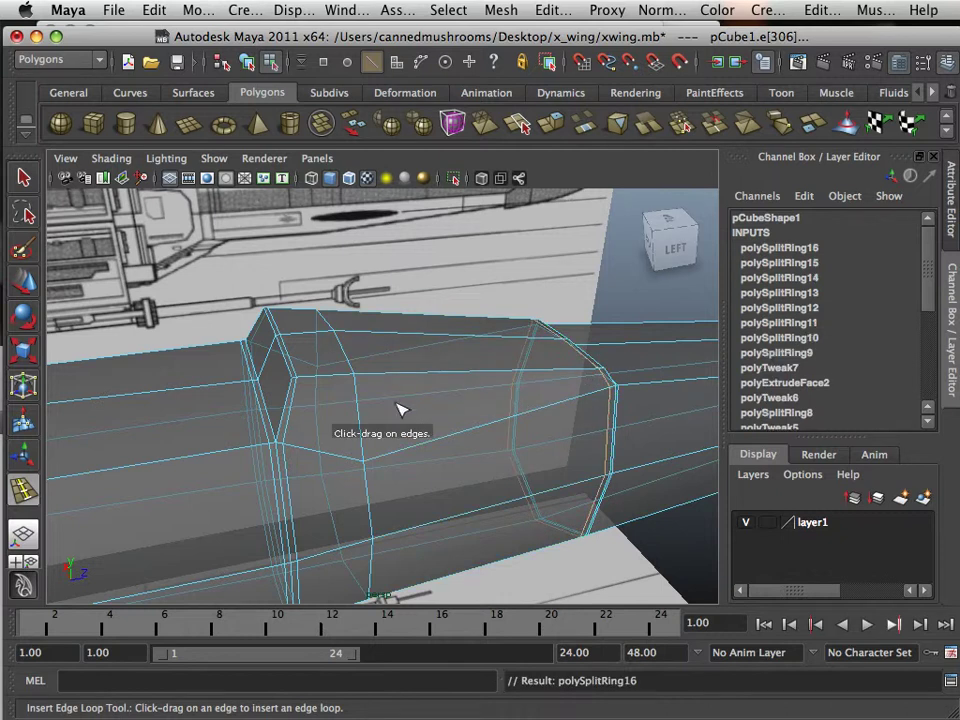
left_click_drag(367, 380, 341, 381)
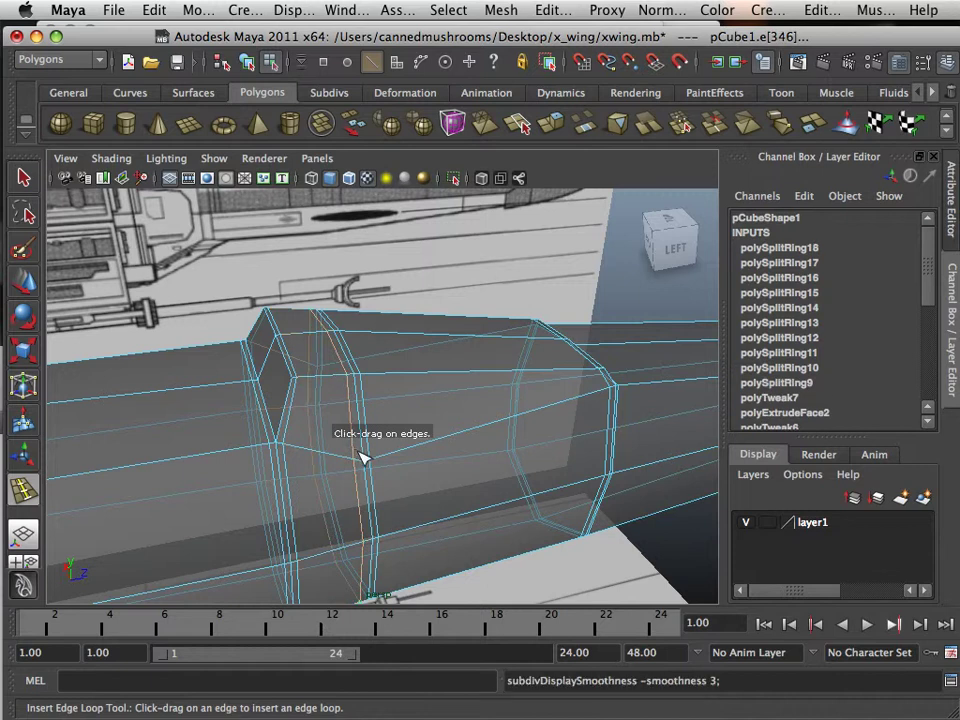
left_click_drag(363, 457, 350, 413, "alt")
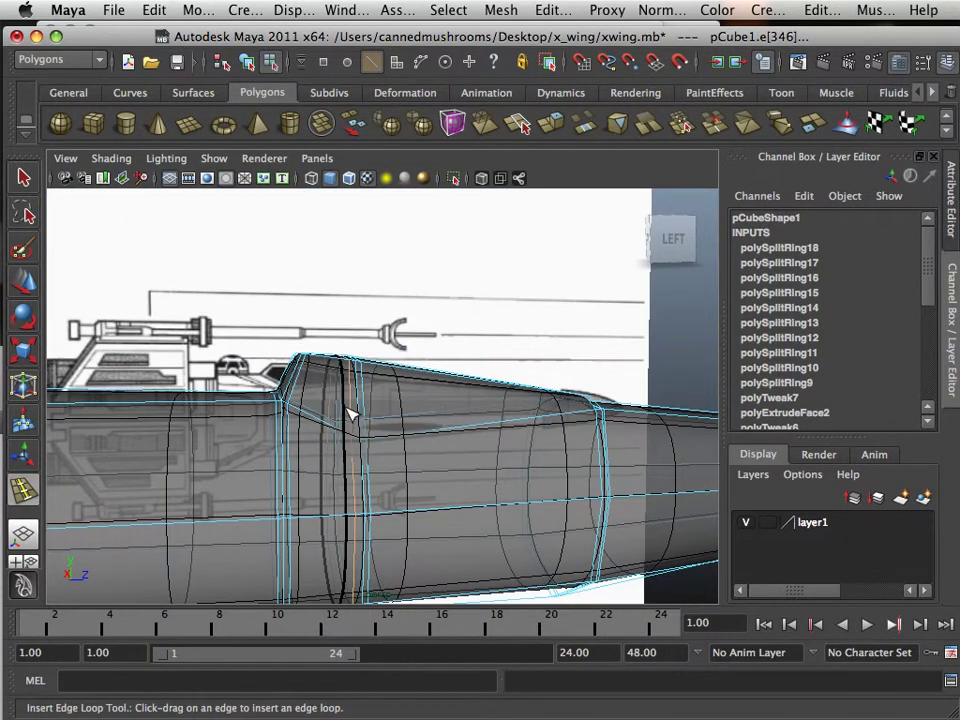
key("z")
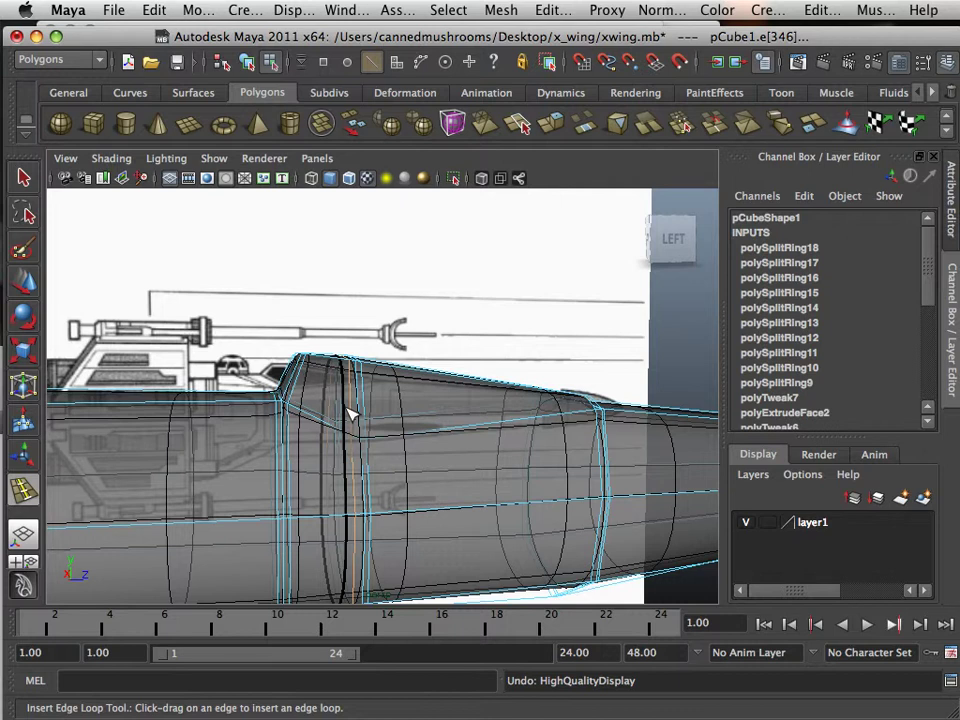
key("1")
Step: Move the two support edge loops flanking the canopy's middle loop along the fuselage's length
scroll(349, 414, "up", 5)
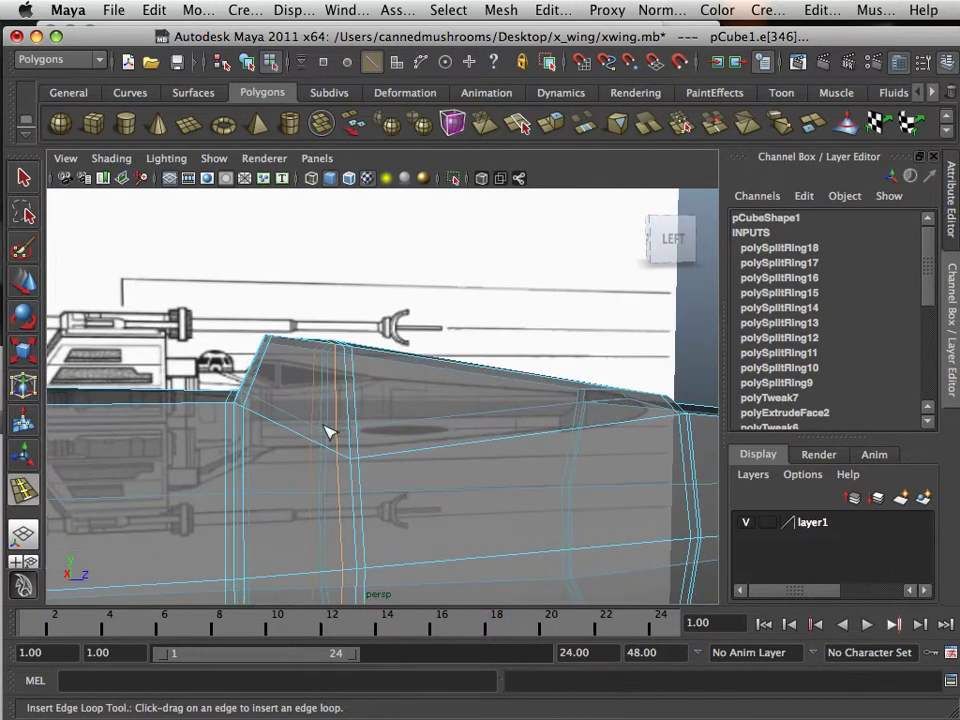
left_click_drag(330, 459, 327, 399, "alt")
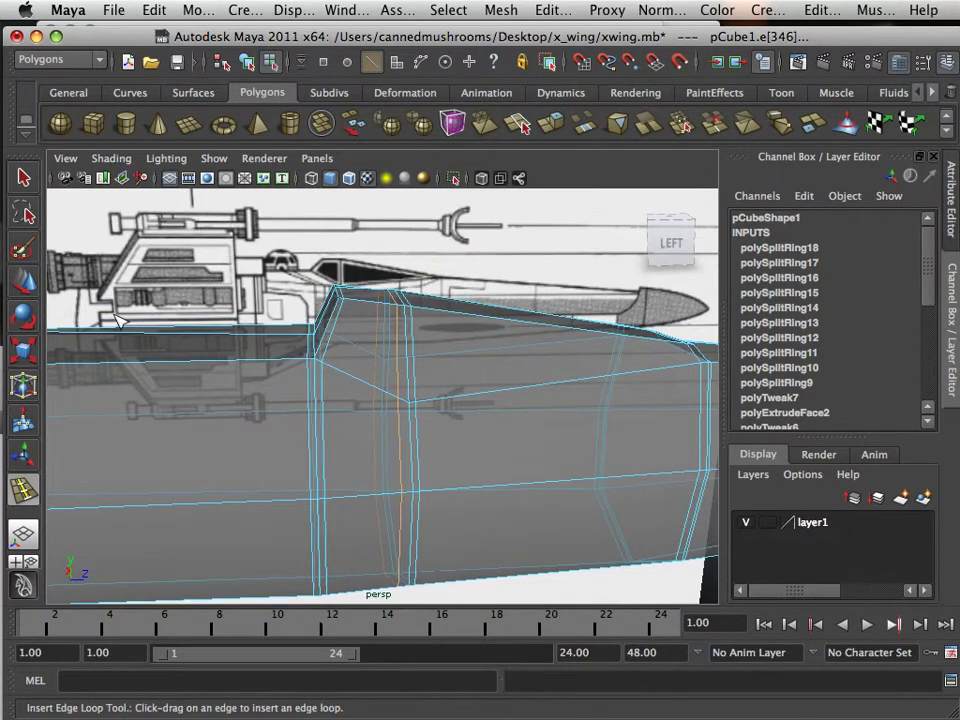
key("w")
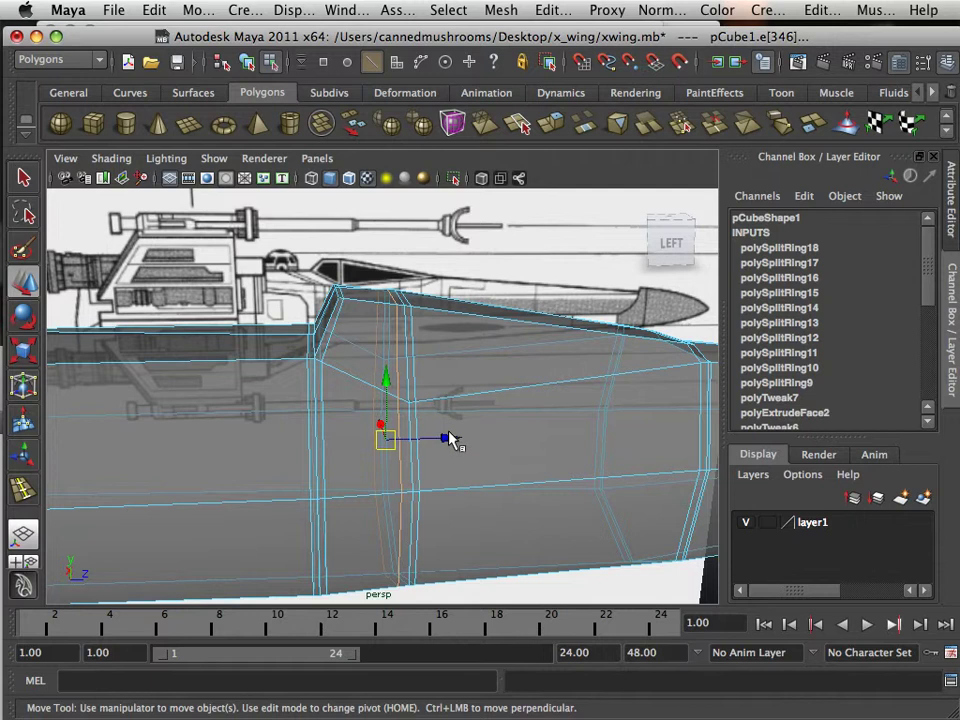
left_click_drag(450, 440, 356, 450)
double_click(414, 366)
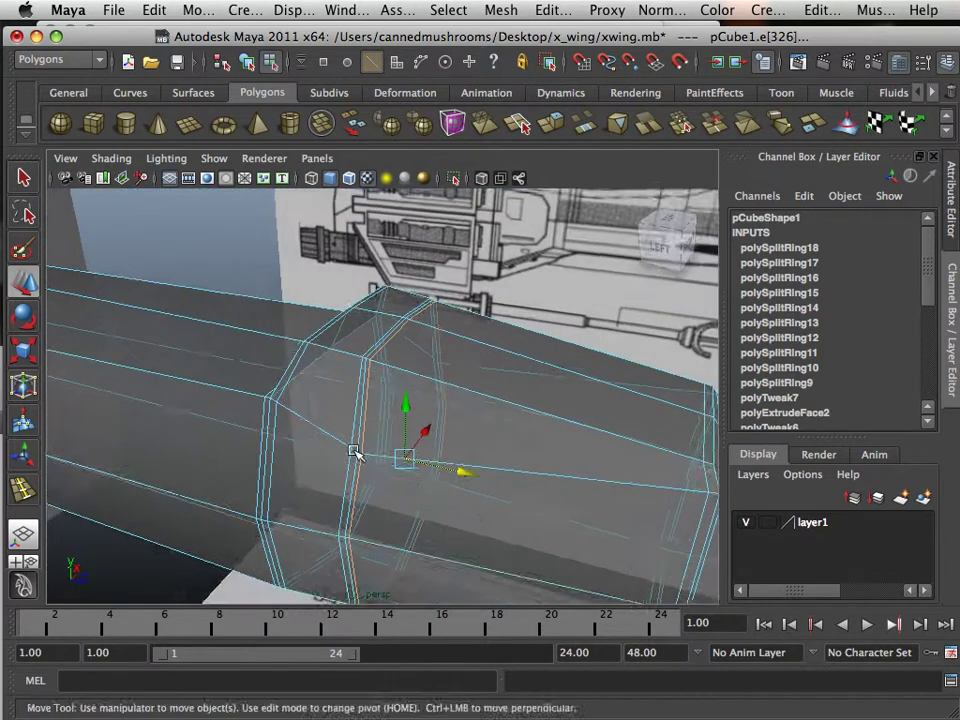
right_click_drag(356, 450, 332, 484, "alt")
left_click_drag(332, 484, 448, 466, "alt")
Step: Insert lengthwise edge loops along the fuselage close to the canopy's upper side edges, and preview the smoothed shape
left_click(502, 11)
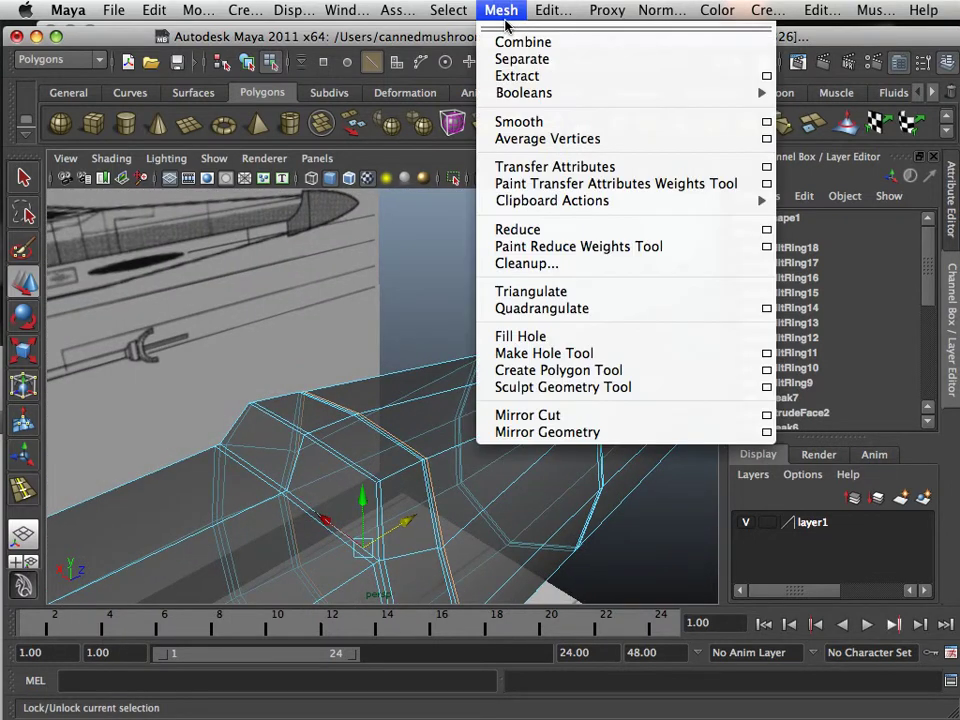
mouse_move(548, 13)
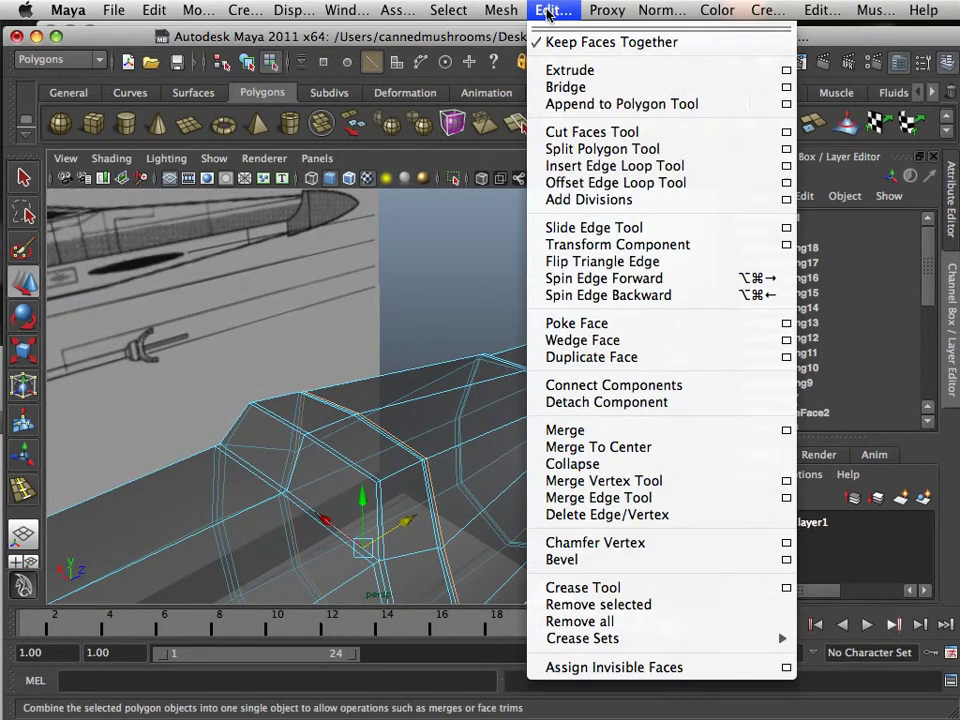
left_click(553, 166)
left_click_drag(474, 427, 401, 486, "alt")
mouse_move(489, 514)
left_mouse_down("alt")
mouse_move(401, 506)
mouse_move(444, 529)
mouse_move(545, 545)
mouse_move(499, 535)
left_mouse_up("alt")
left_click_drag(188, 472, 189, 472)
left_click_drag(429, 499, 278, 461, "alt")
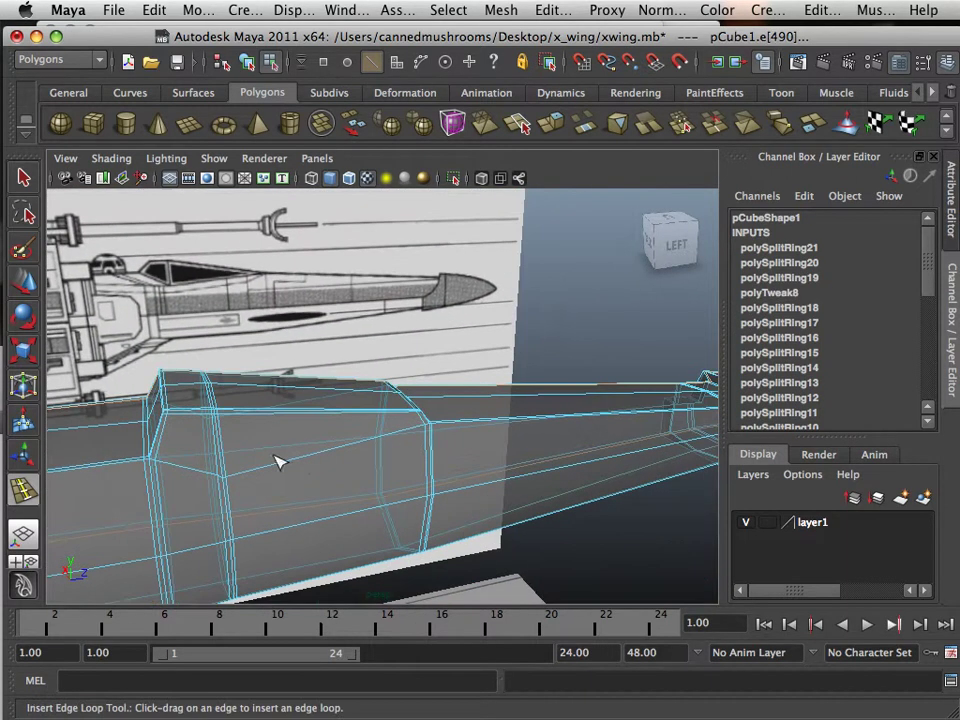
key("3")
left_click_drag(351, 463, 430, 465, "alt")
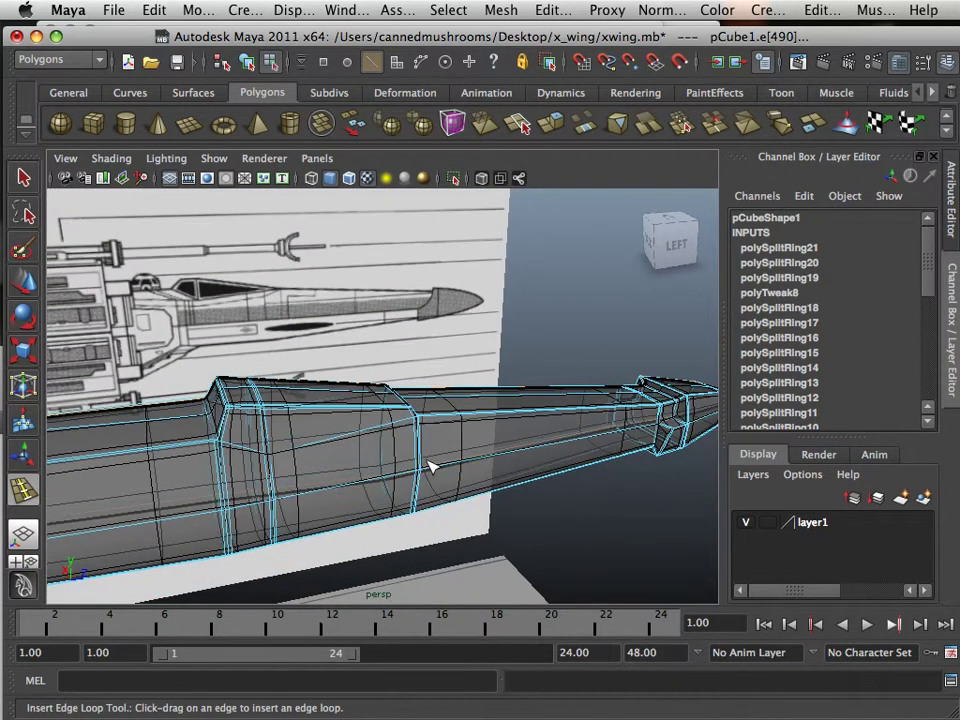
left_click_drag(580, 476, 433, 441, "alt")
Step: Return to object mode, select the whole fuselage and assign it a new Lambert material
key("g")
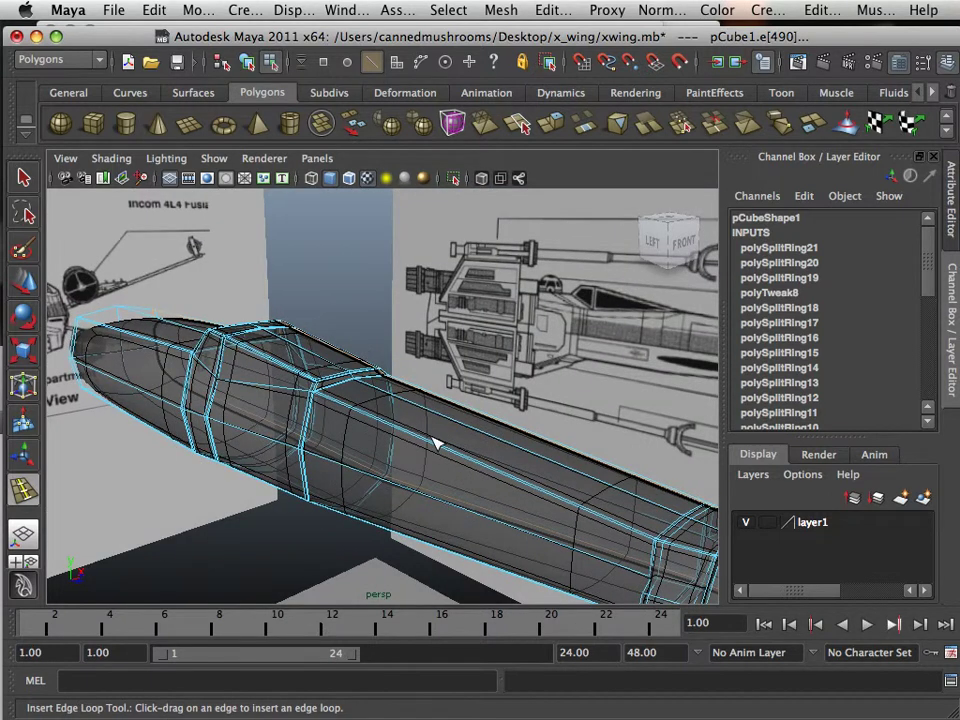
right_click_drag(433, 352, 455, 323)
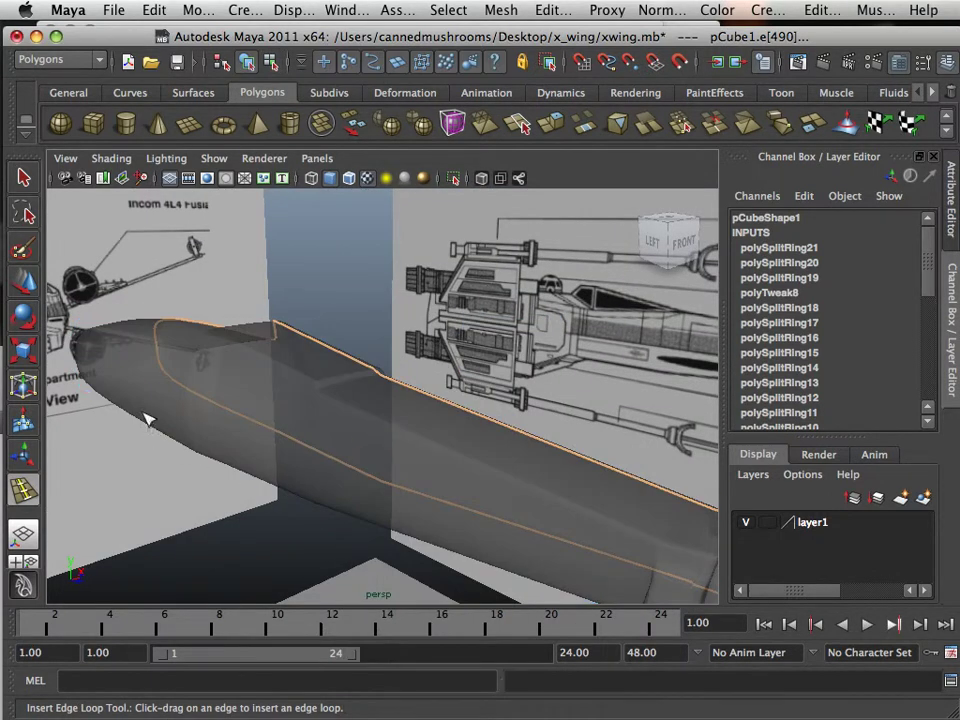
left_click(24, 283)
left_click(231, 429)
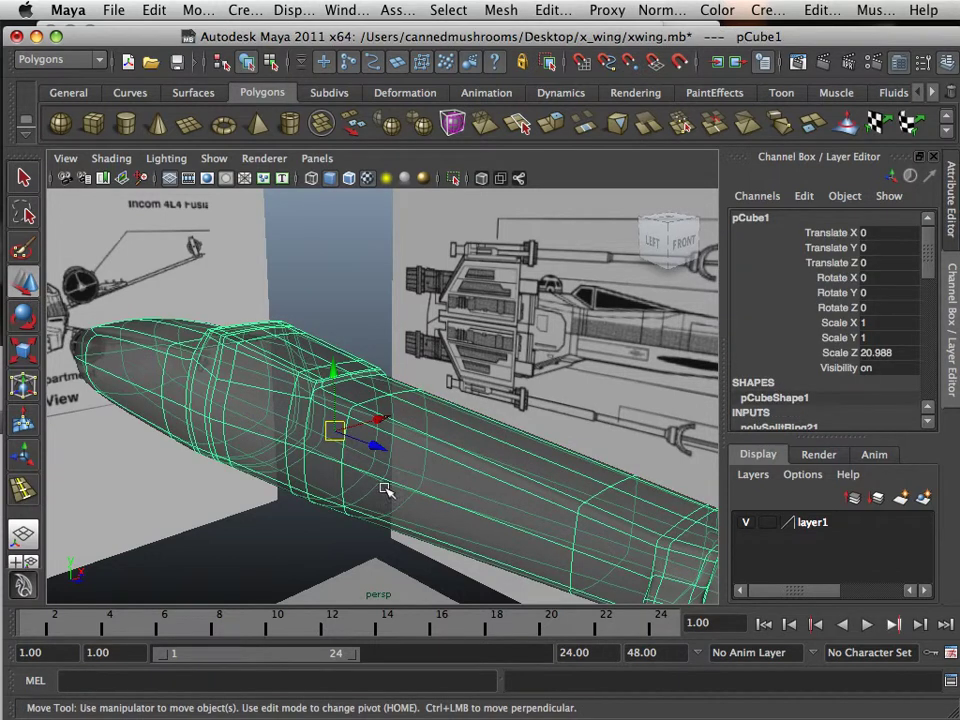
right_click_drag(355, 345, 354, 637)
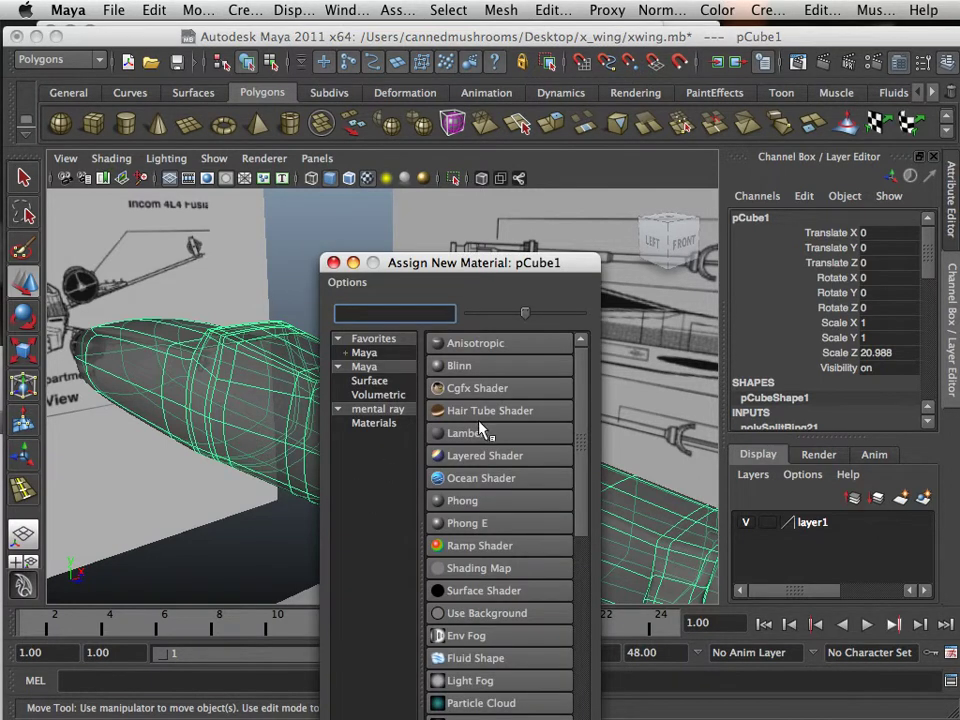
left_click(478, 432)
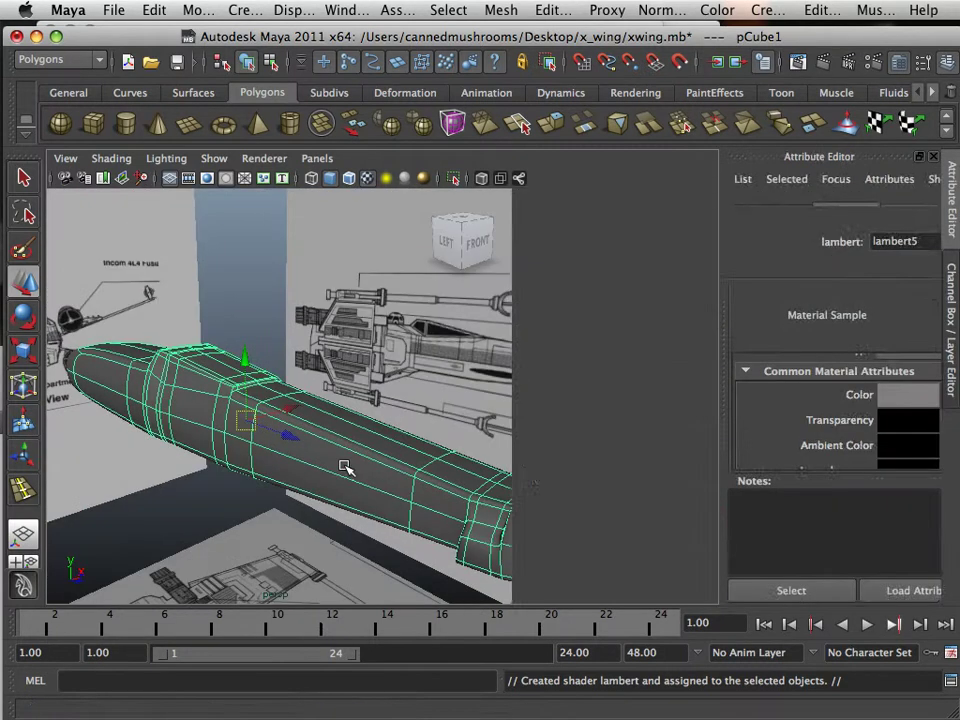
Step: Deselect the fuselage, close the material attributes and examine the shaded canopy edges from several angles
left_click(343, 467, "shift")
scroll(341, 466, "up", 4)
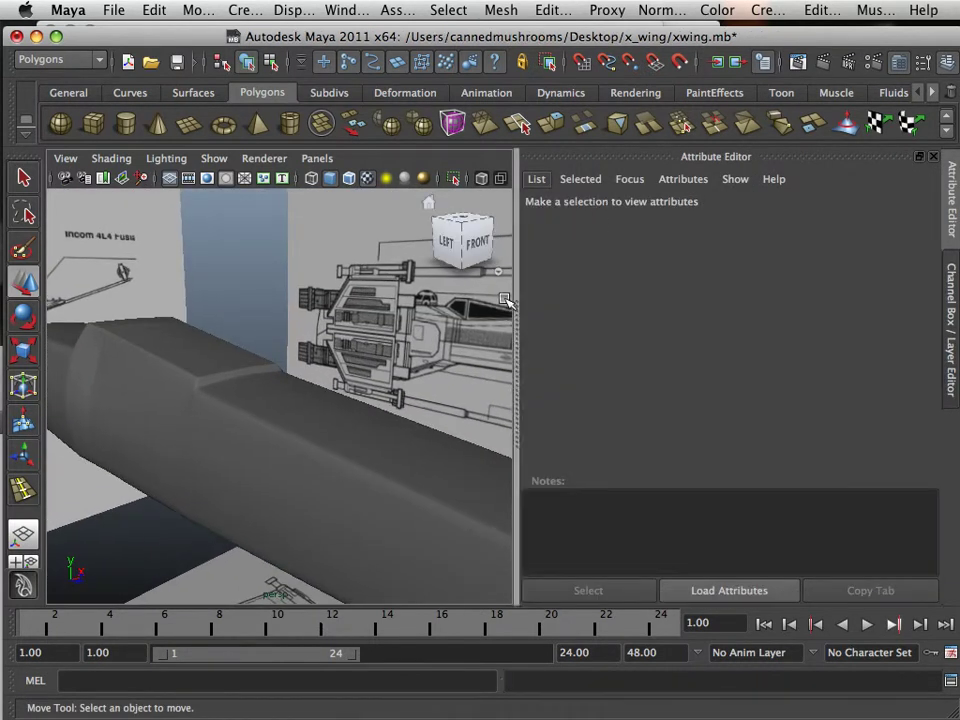
left_click(930, 158)
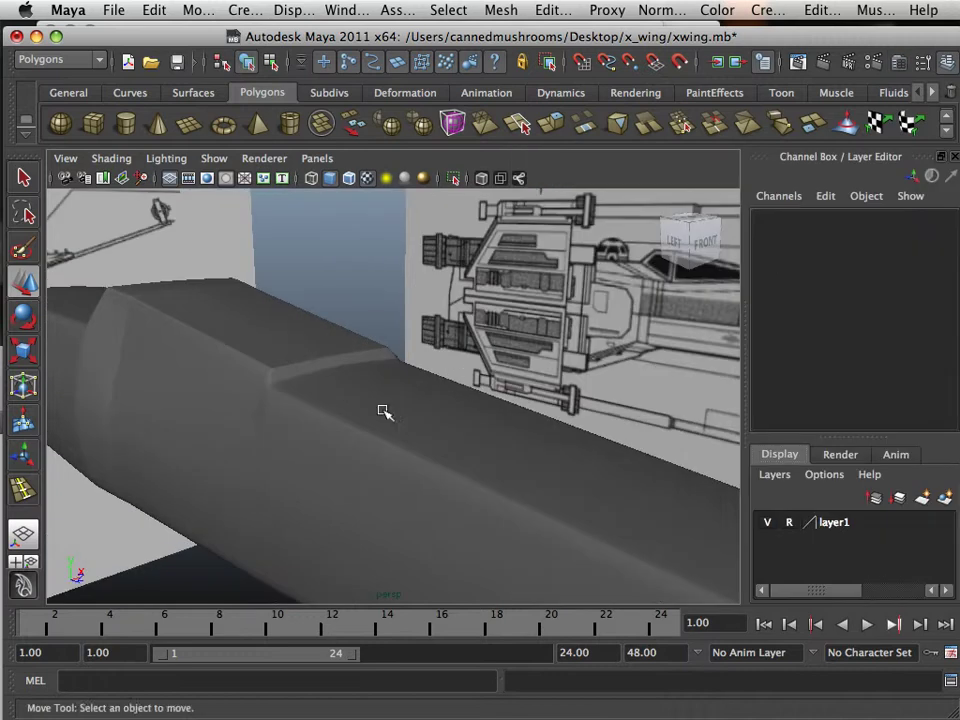
left_click_drag(386, 414, 480, 471, "alt")
right_click_drag(480, 471, 372, 471, "alt")
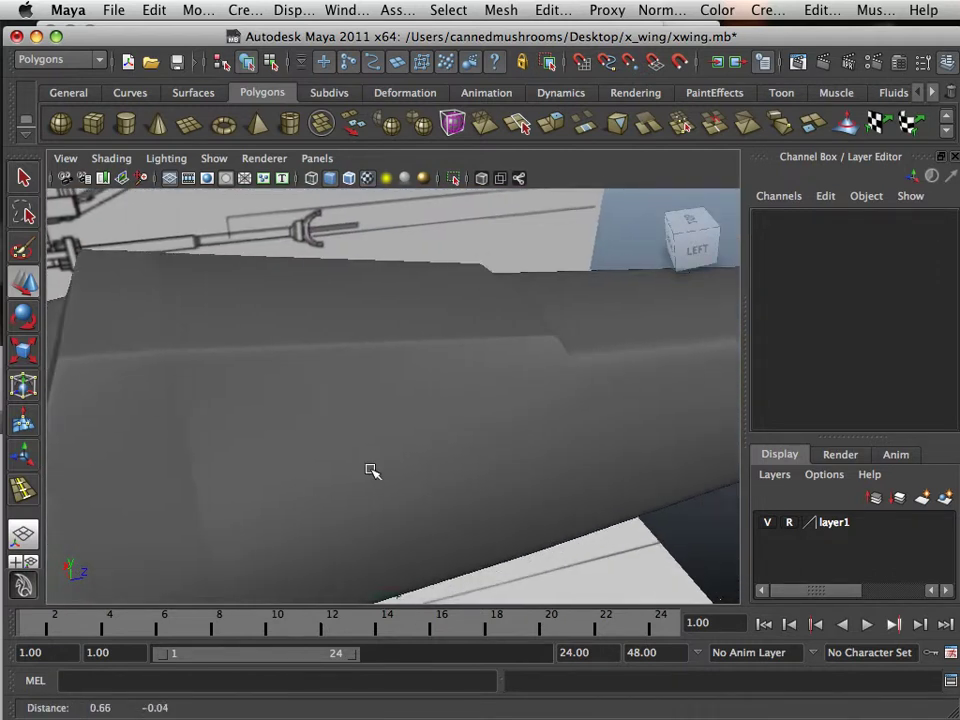
left_click_drag(372, 471, 313, 456, "alt")
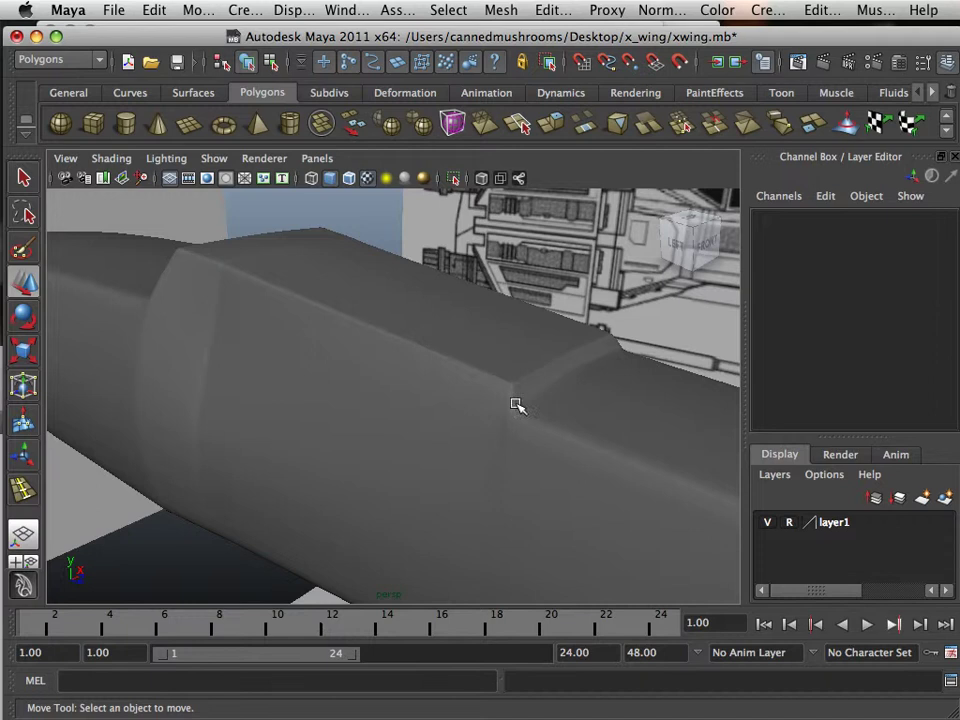
right_click_drag(517, 405, 482, 403, "alt")
mouse_move(482, 403)
left_mouse_down("alt")
mouse_move(495, 386)
mouse_move(476, 386)
left_mouse_up("alt")
right_click_drag(476, 386, 482, 402, "alt")
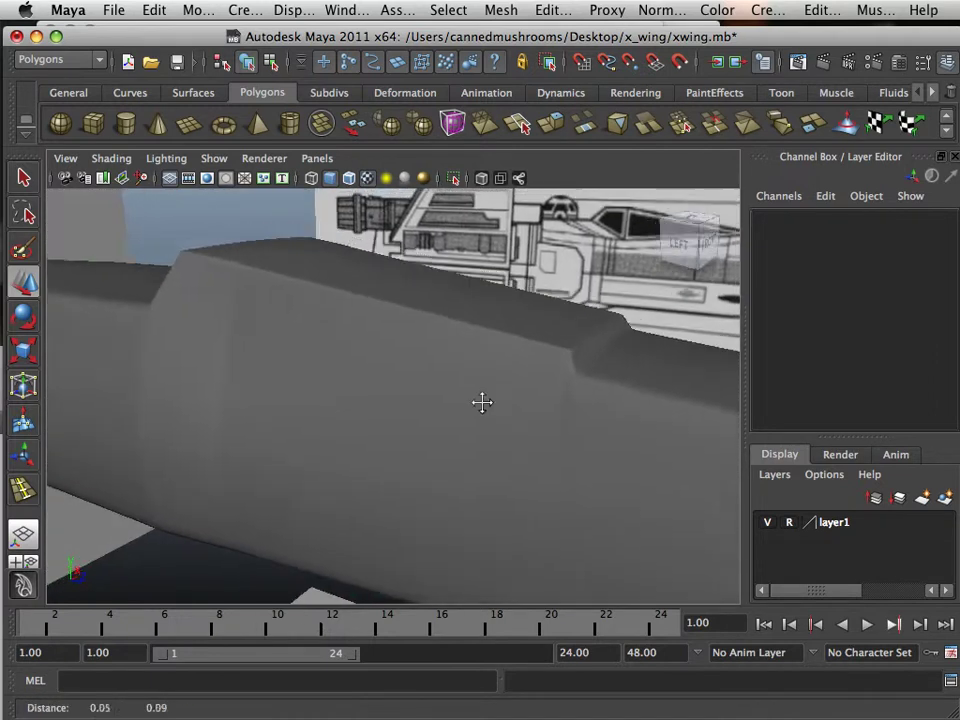
Step: Select the fuselage and undo the recent edits back to before the support loop moves, lengthwise edge loops and Lambert material
middle_click_drag(482, 402, 451, 441, "alt")
left_click(294, 463)
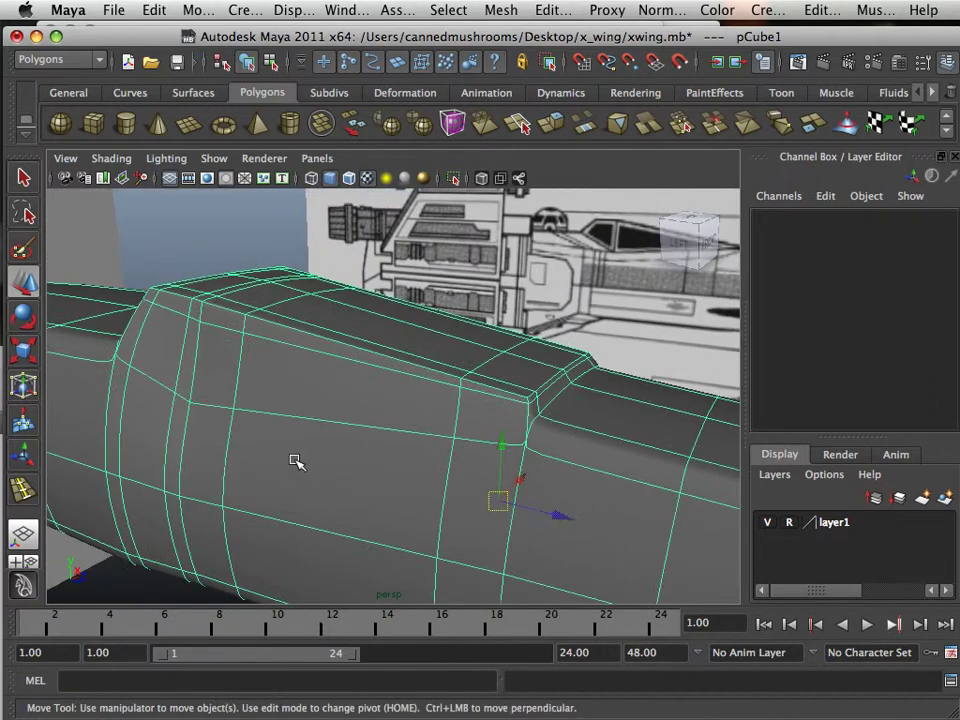
key("z")
key("z")
key("z")
key("z")
key("z")
key("z")
key("z")
key("z")
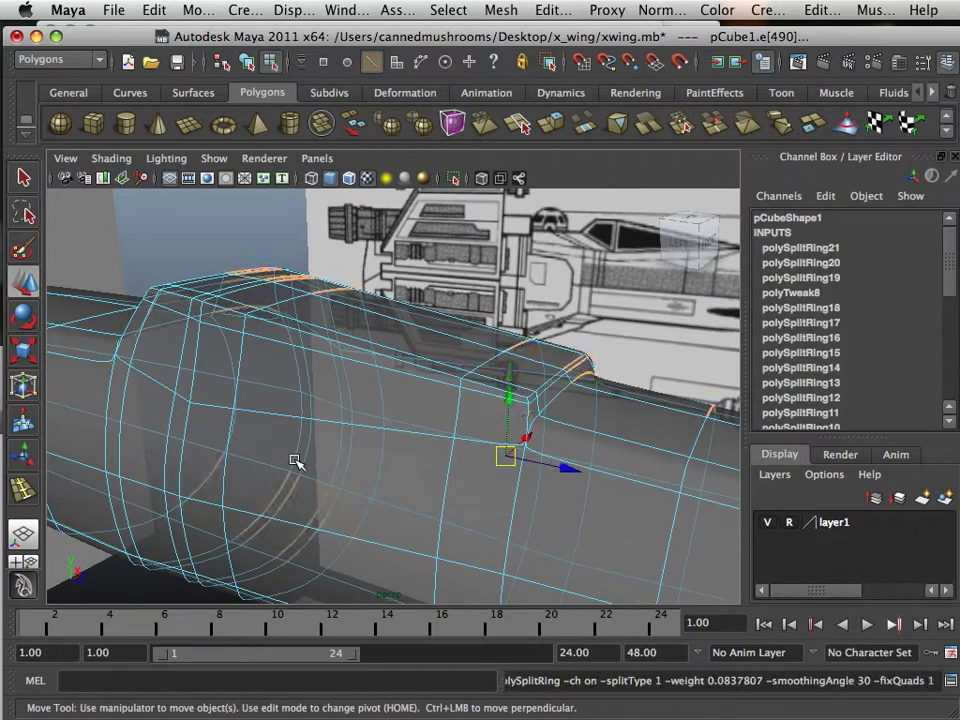
key("z")
key("z")
key("z")
key("z")
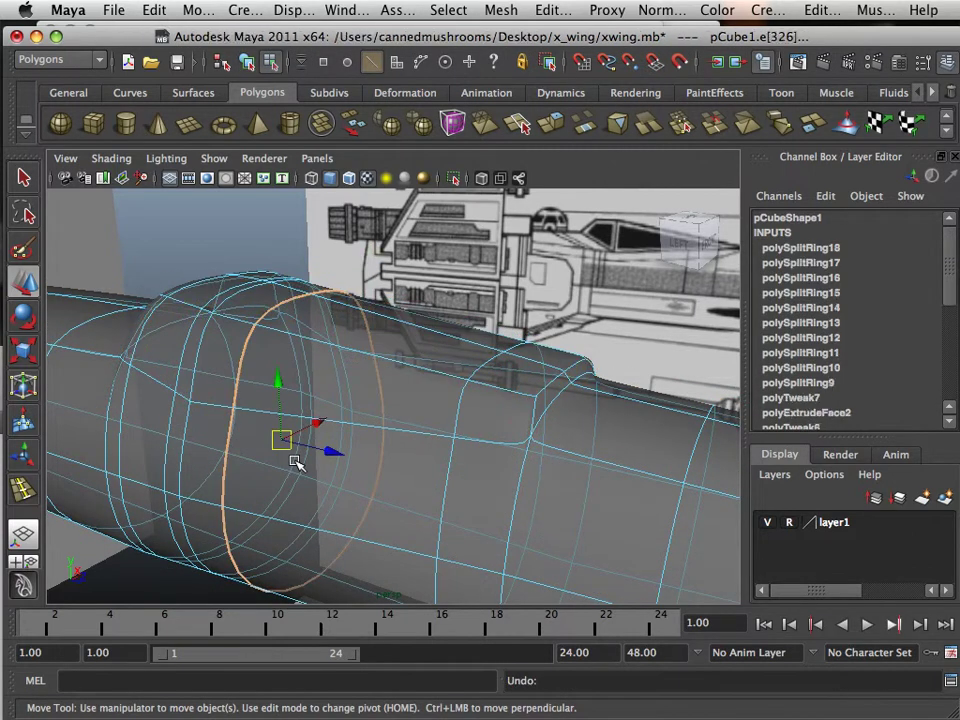
key("z")
key("z")
key("z")
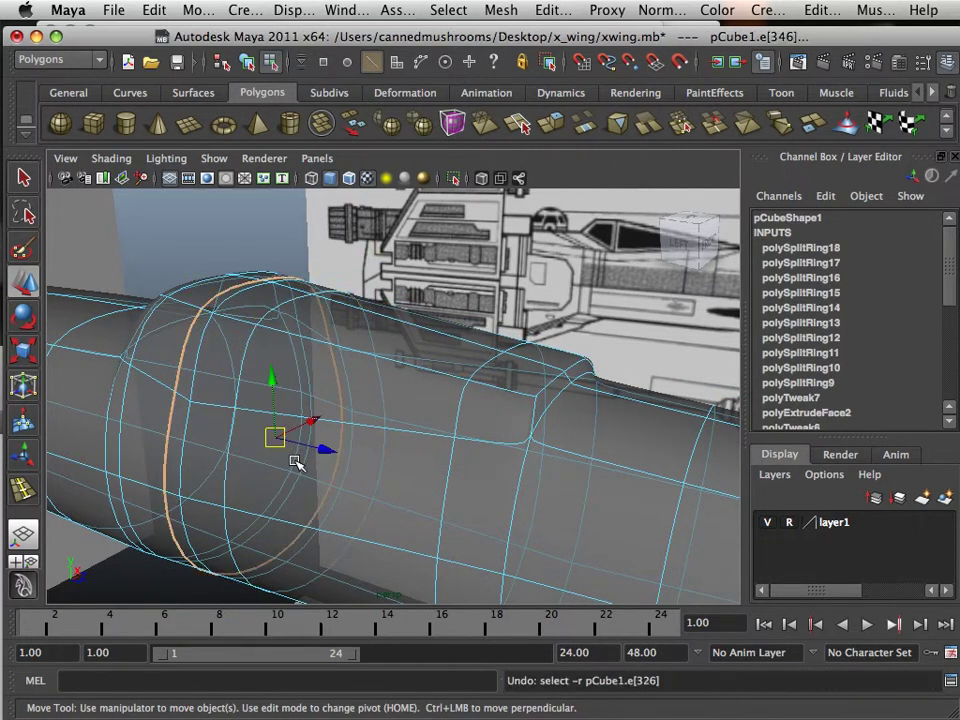
Step: Turn off the smooth preview and slide the rear support edge loop closer to the canopy's middle loop with the Slide Edge Tool
left_click_drag(213, 457, 390, 459, "alt")
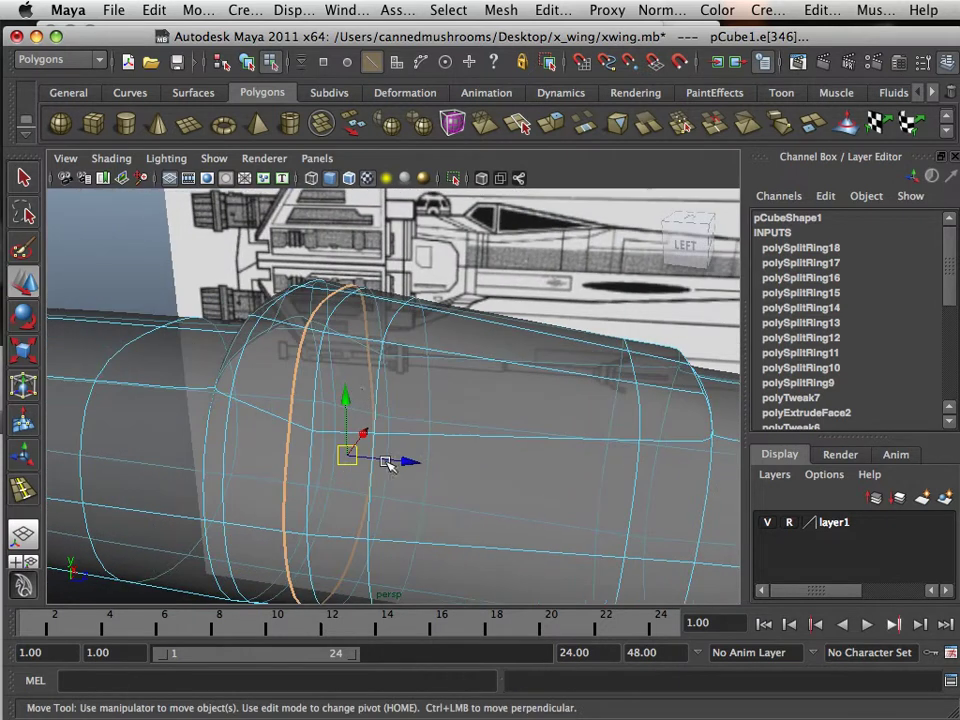
key("1")
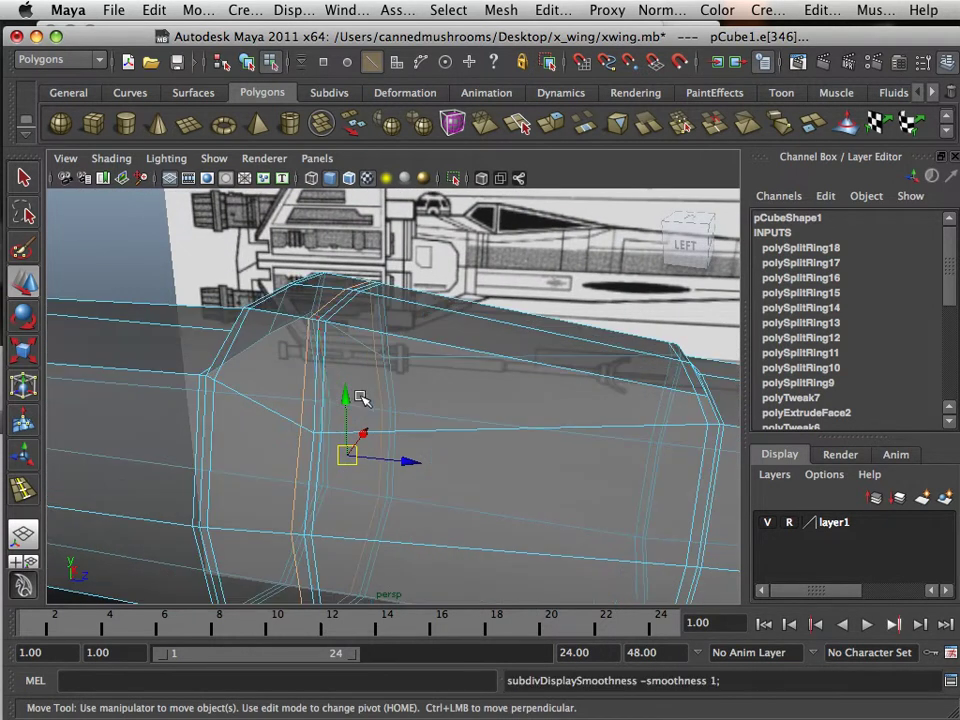
left_click_drag(410, 468, 418, 467)
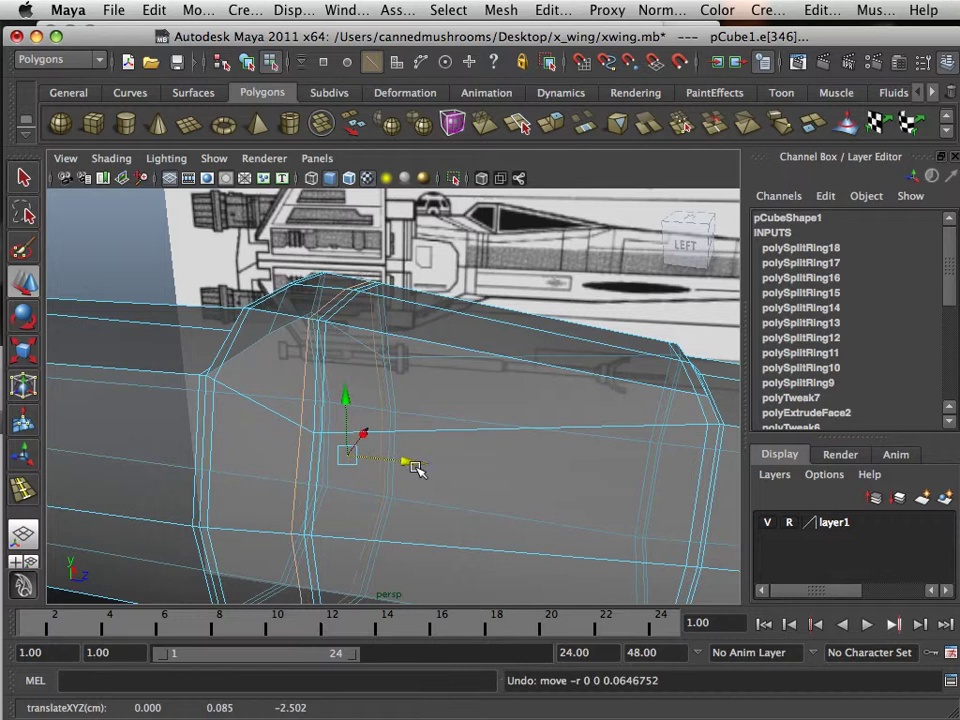
left_click_drag(311, 381, 309, 379, "alt")
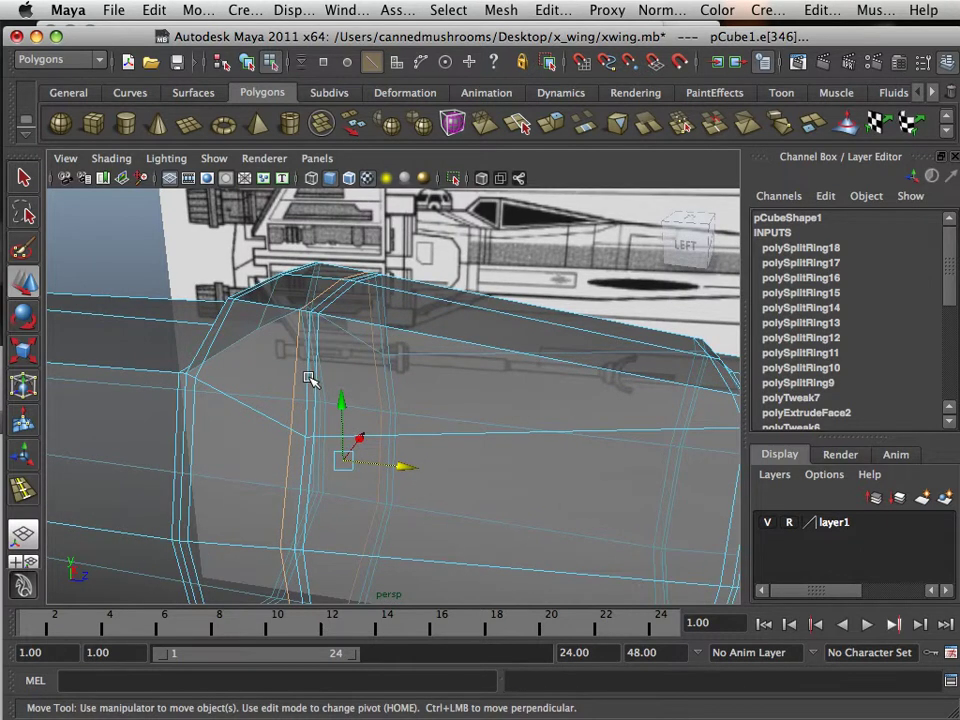
left_click(514, 11)
mouse_move(545, 13)
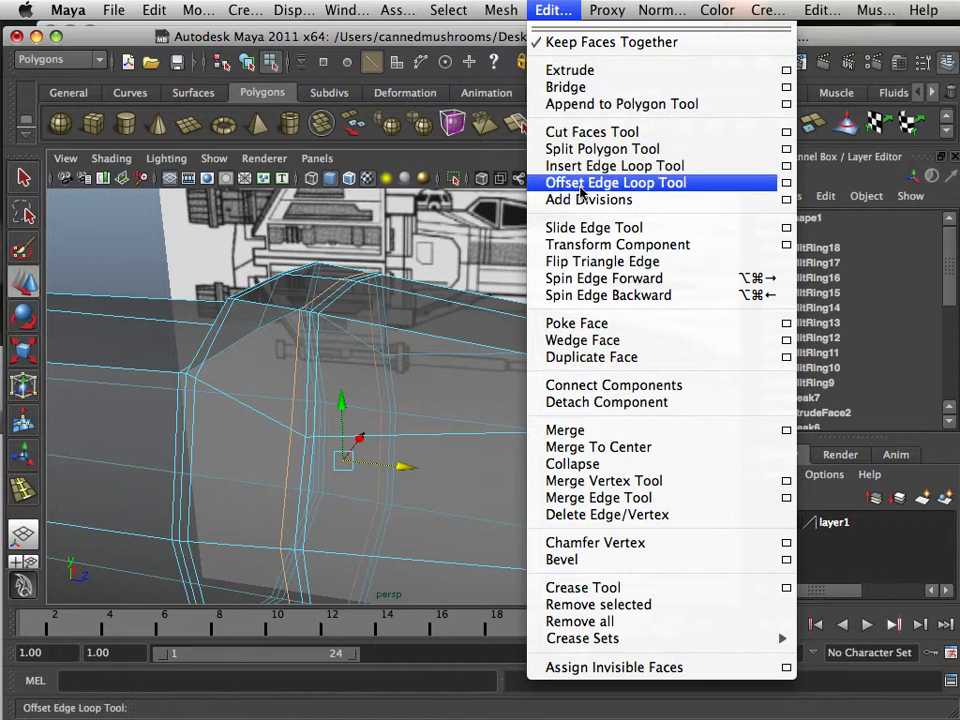
left_click(594, 228)
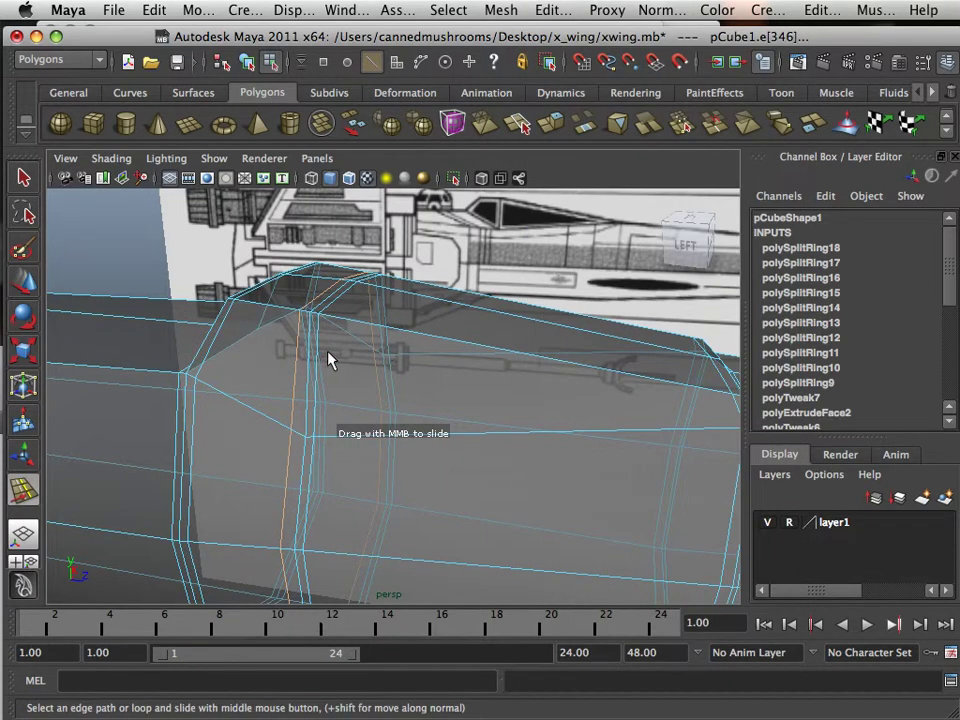
middle_click_drag(328, 356, 377, 366)
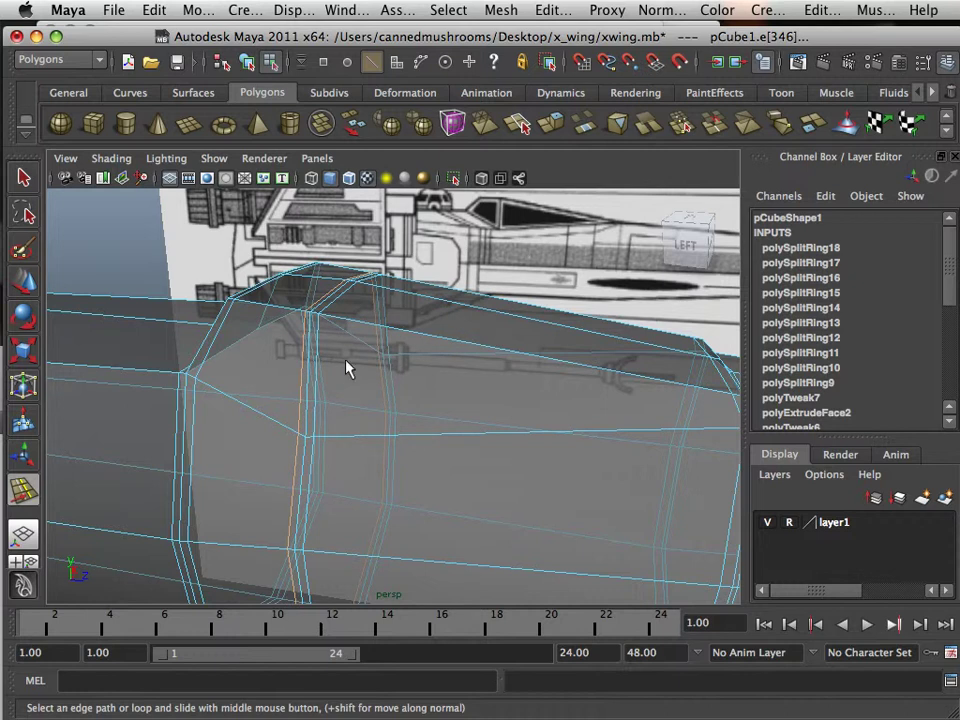
Step: Select the front support loop beside the canopy's middle loop, adjust it with the Slide Edge Tool and preview the smoothed shape
left_click(317, 356)
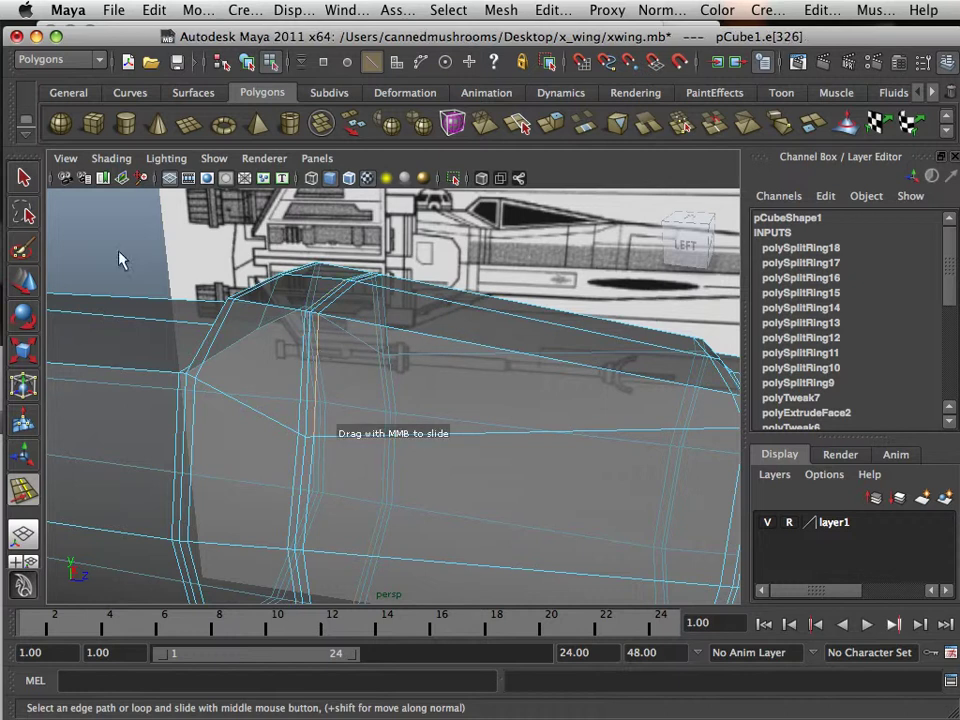
left_click(24, 283)
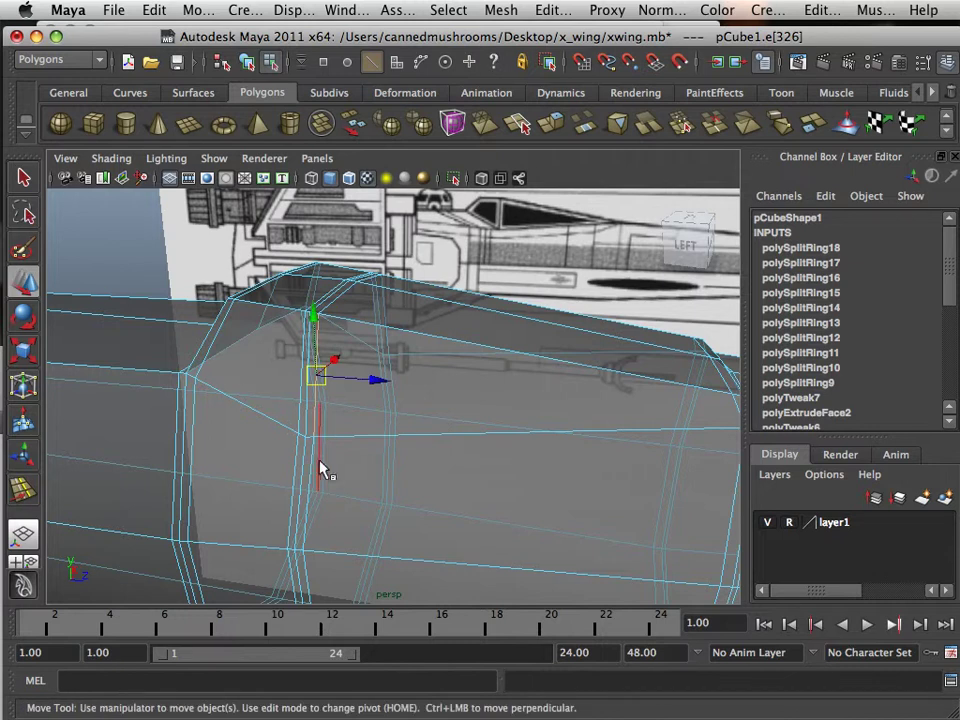
double_click(316, 475)
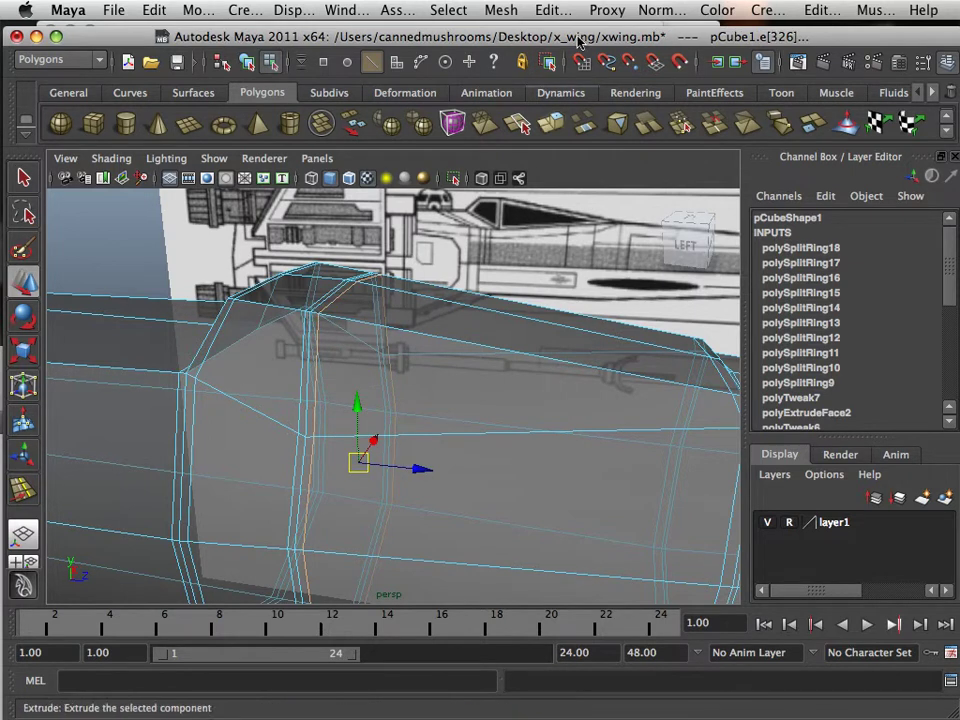
left_click(548, 12)
left_click(590, 222)
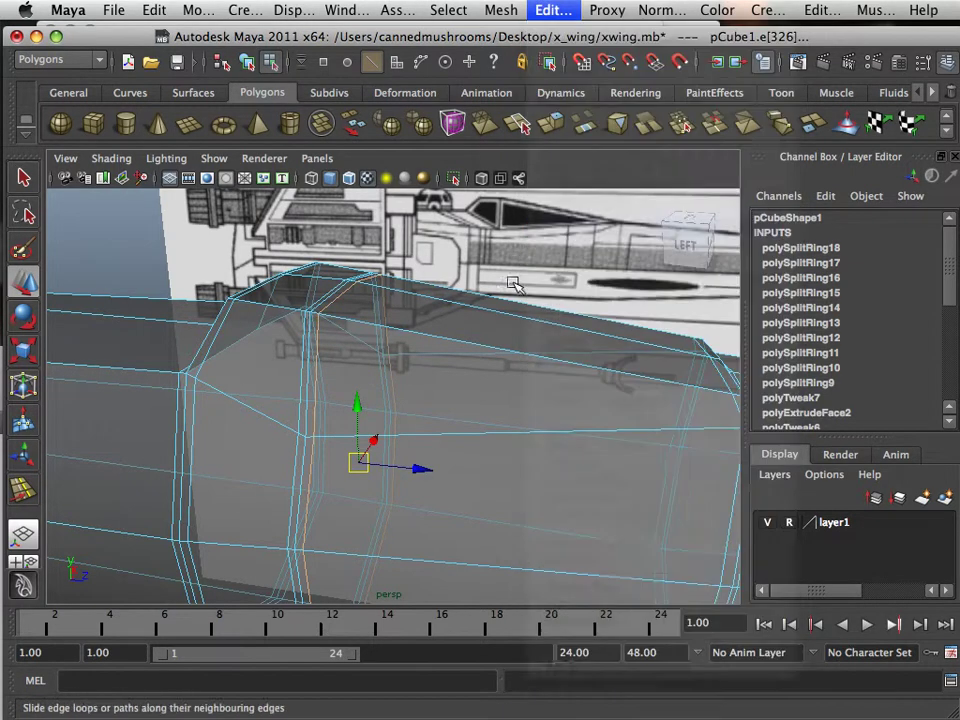
mouse_move(343, 360)
middle_mouse_down()
mouse_move(296, 347)
mouse_move(375, 349)
mouse_move(407, 369)
mouse_move(343, 360)
middle_mouse_up()
key("3")
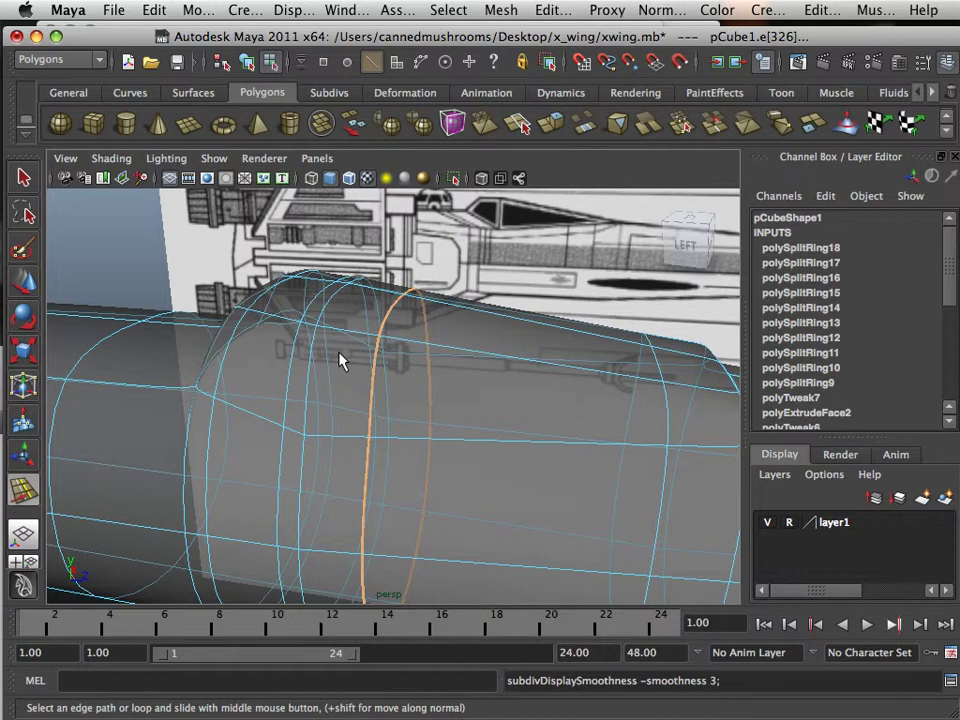
Step: Return to object mode, assign a new Lambert material to the fuselage and deselect it to inspect the canopy shading
left_click(33, 288)
right_click_drag(296, 346, 355, 634)
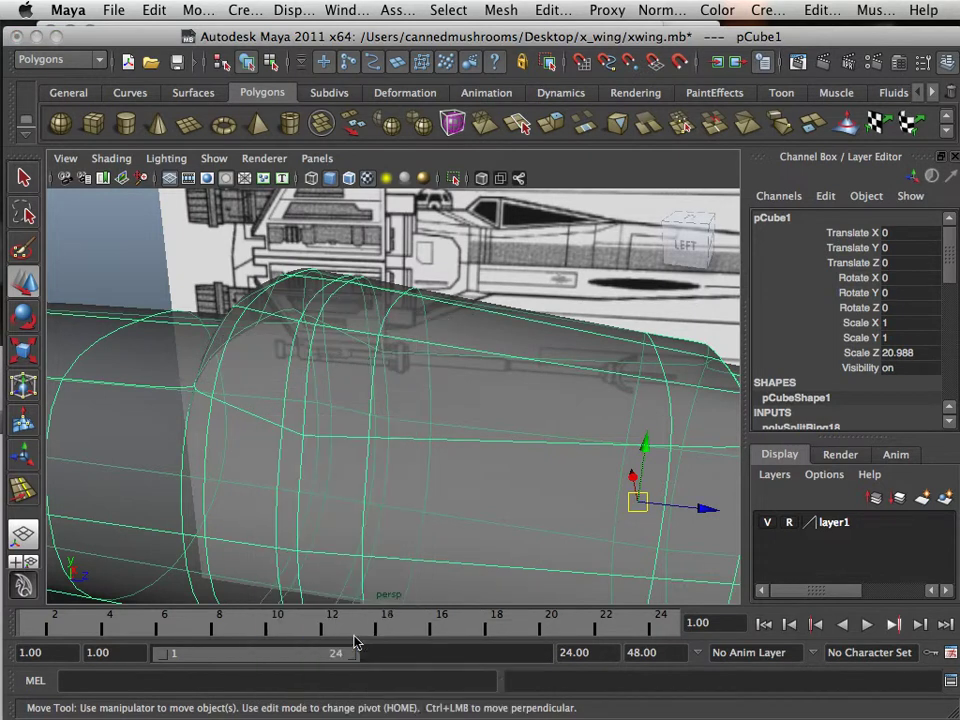
left_click(475, 436)
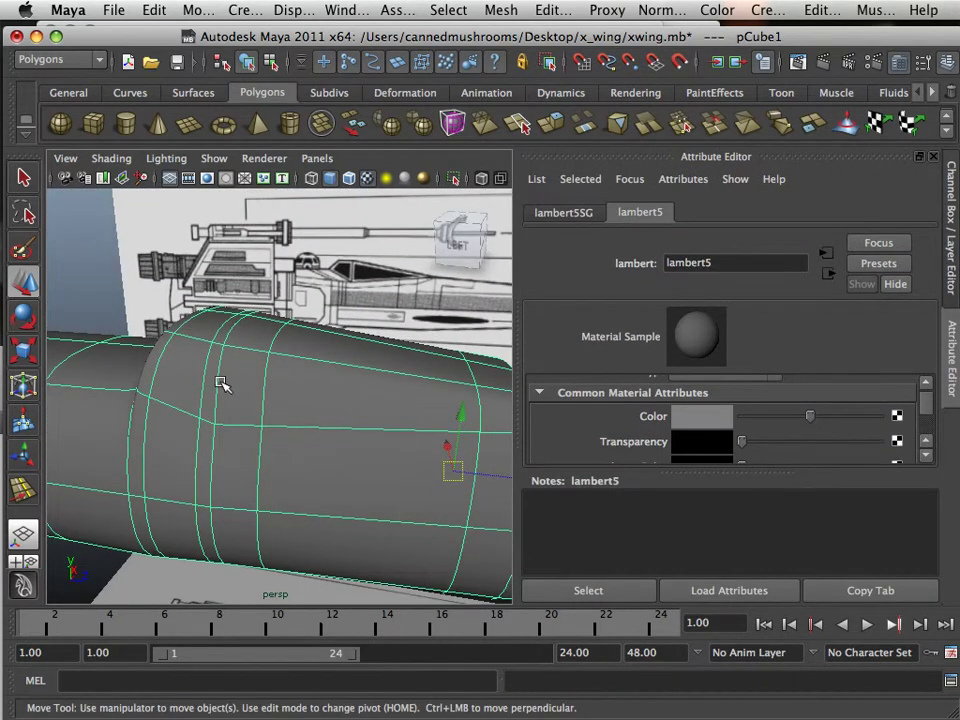
left_click(100, 289)
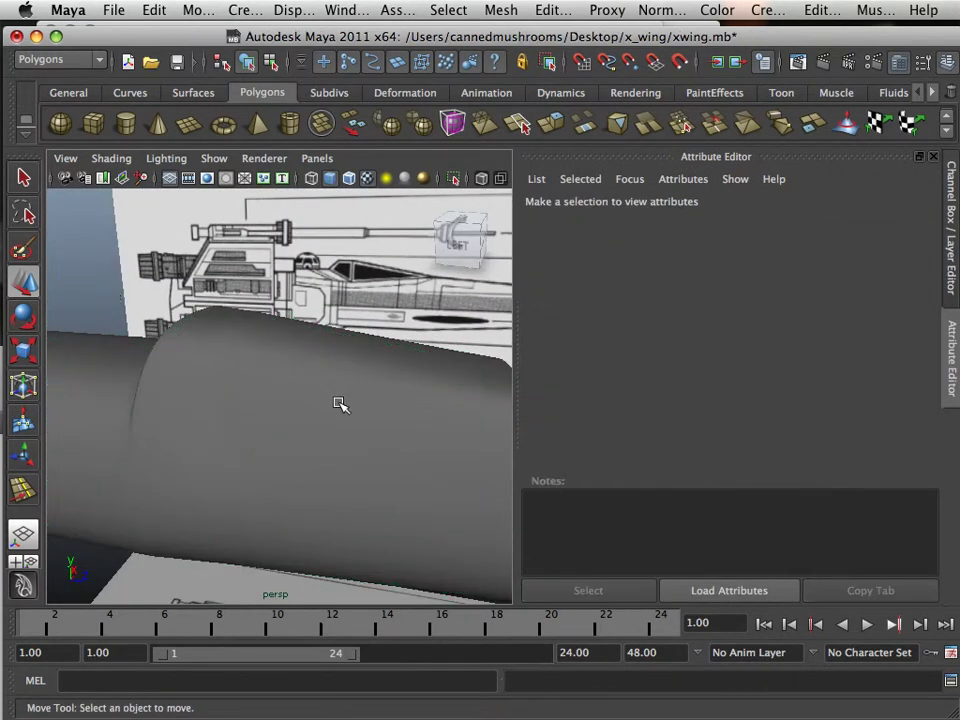
left_click_drag(338, 403, 298, 396, "alt")
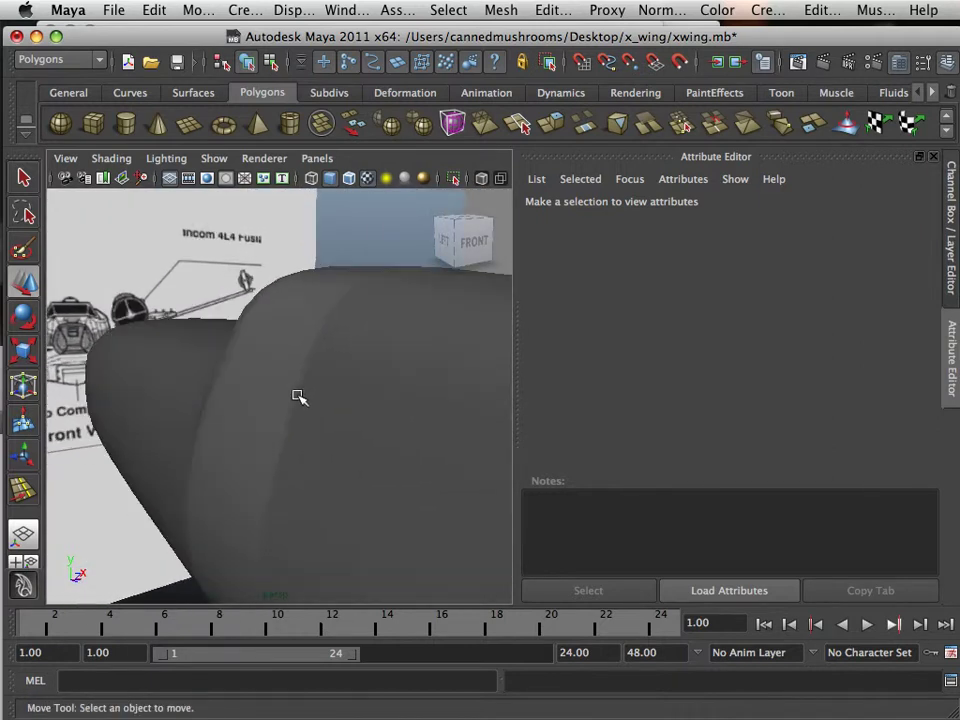
Step: Move the canopy's middle edge loop 0.011 along its local Z with Transform Component, return to object mode and deselect the fuselage
right_click_drag(297, 346, 298, 400)
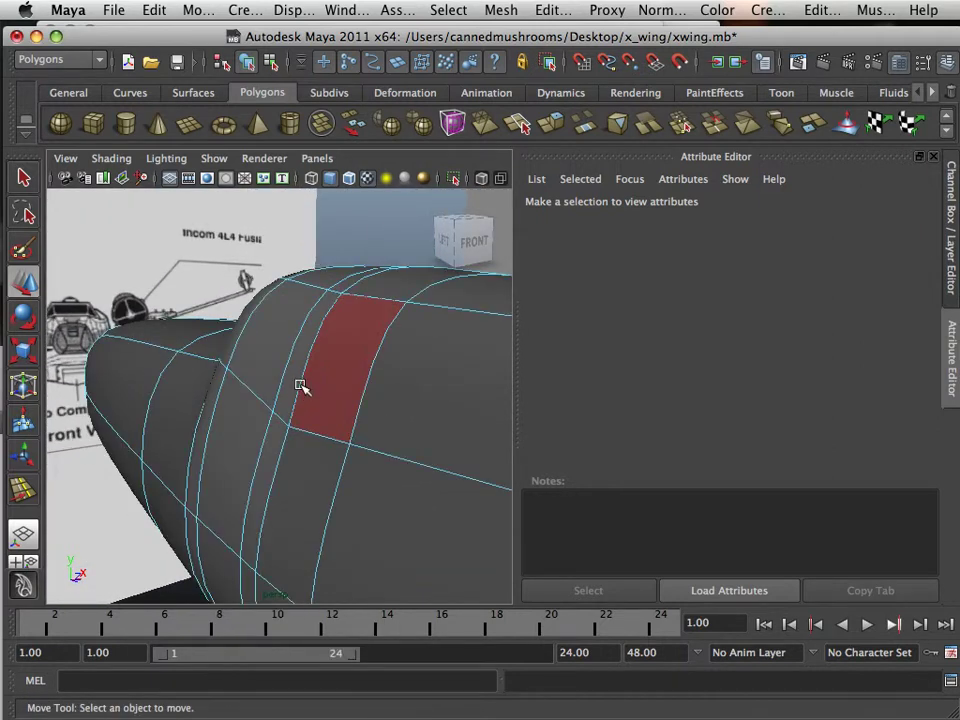
right_click_drag(303, 391, 300, 386)
right_click_drag(304, 316, 305, 318)
left_click(311, 364)
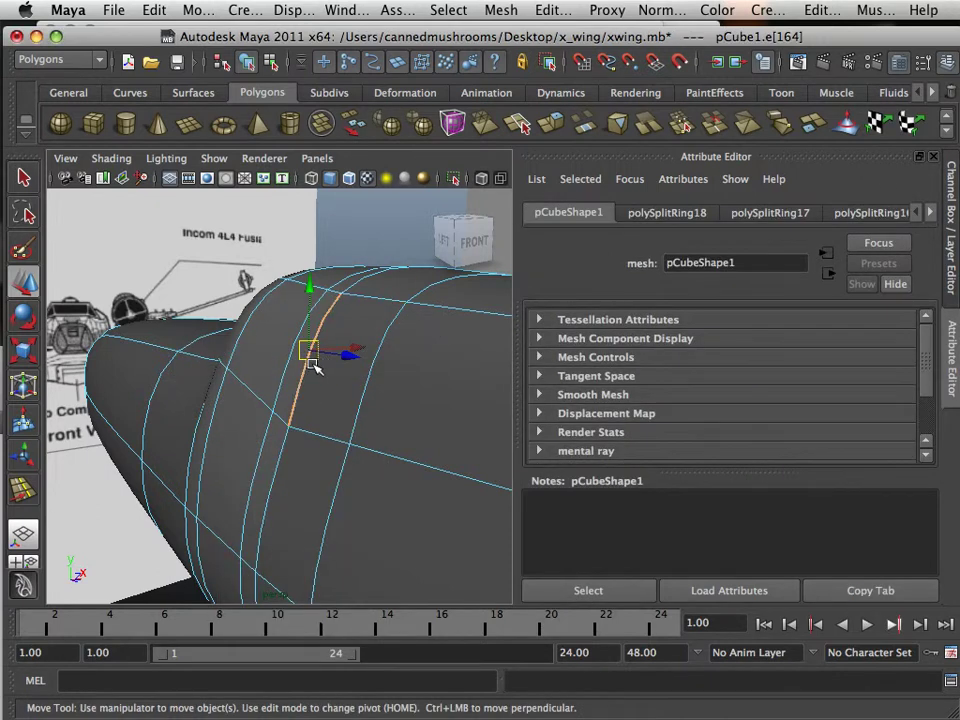
double_click(305, 371)
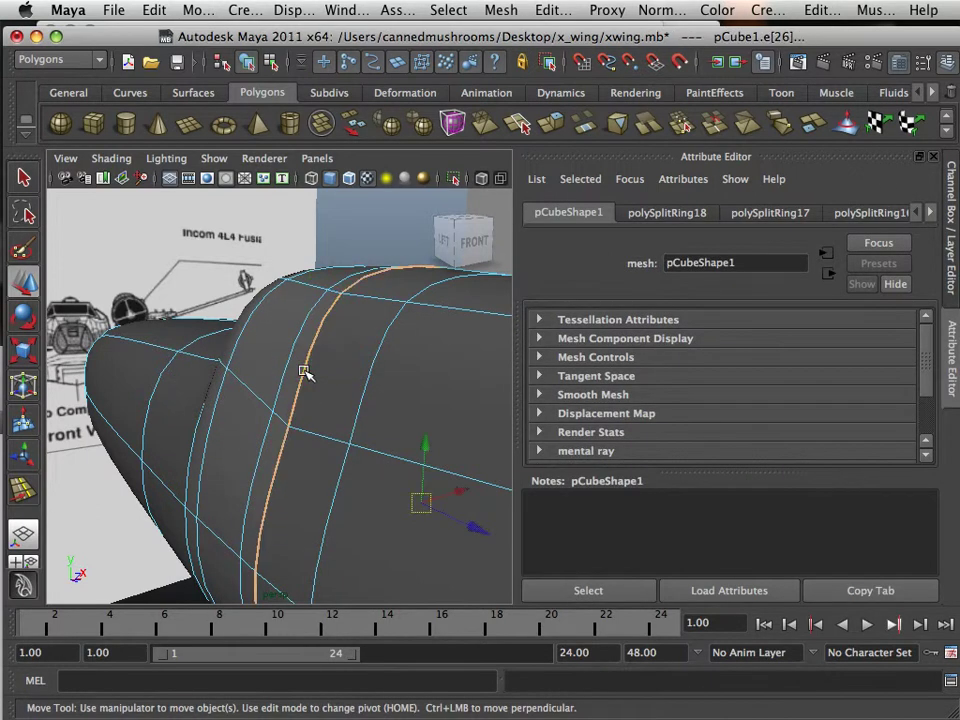
left_click(548, 10)
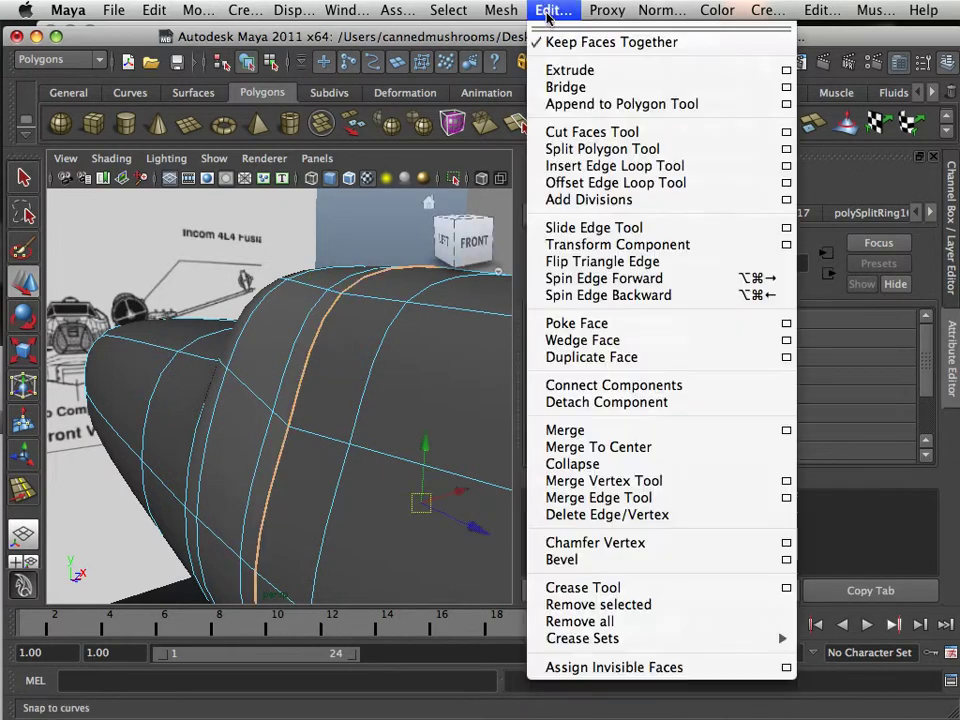
left_click(539, 247)
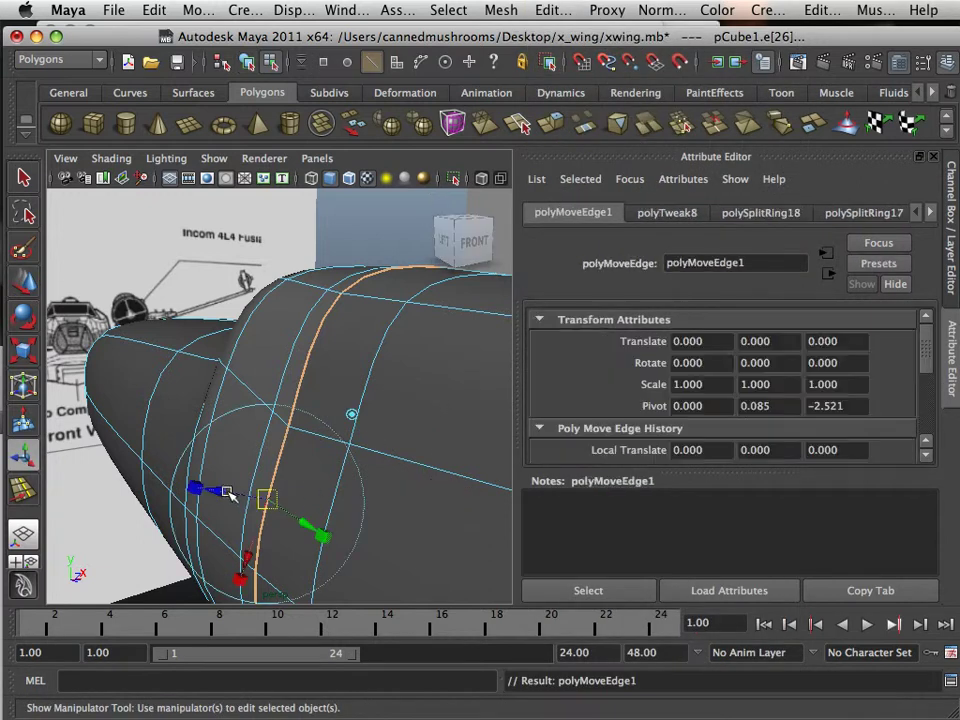
left_click_drag(219, 491, 221, 492)
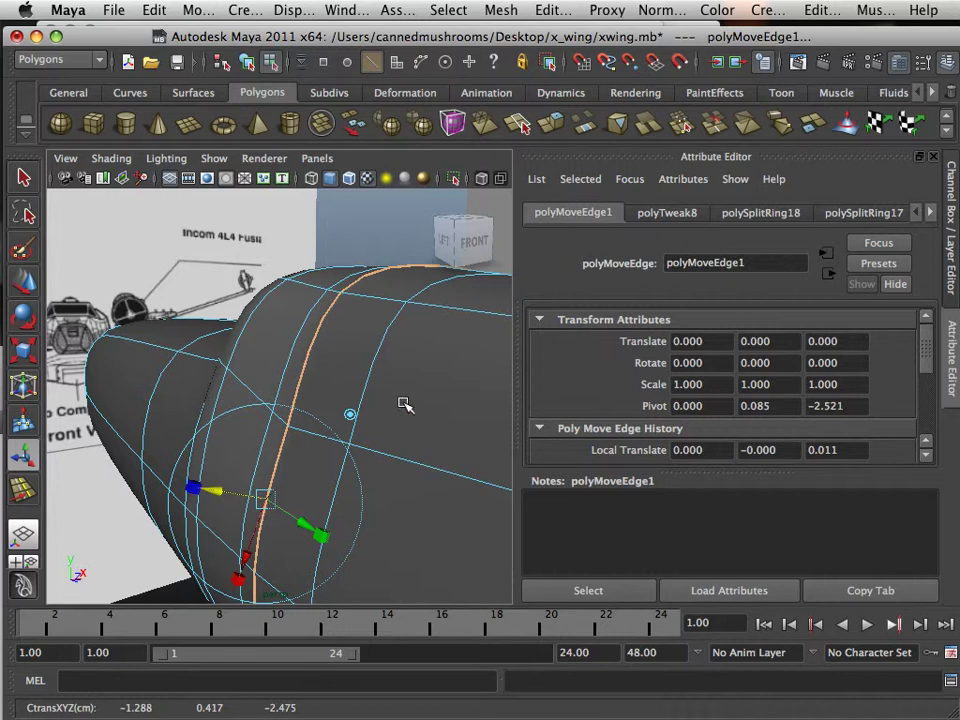
right_click_drag(404, 404, 470, 324)
left_click(358, 228)
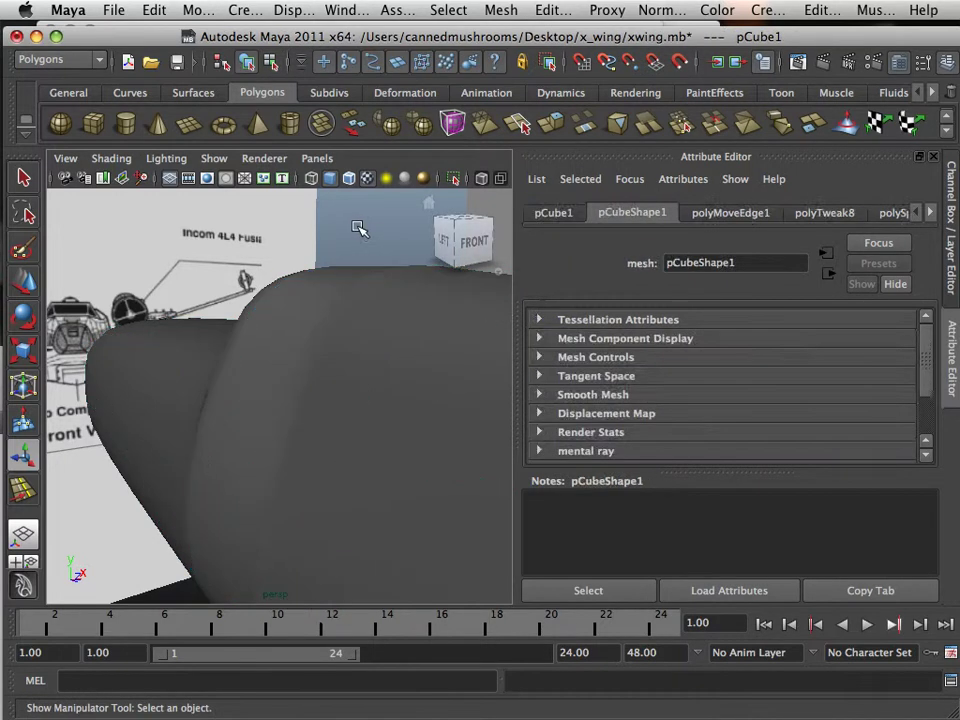
Step: Examine the smoothed canopy edges and fuselage shading from the side, rear and front
left_click_drag(358, 283, 408, 336, "alt")
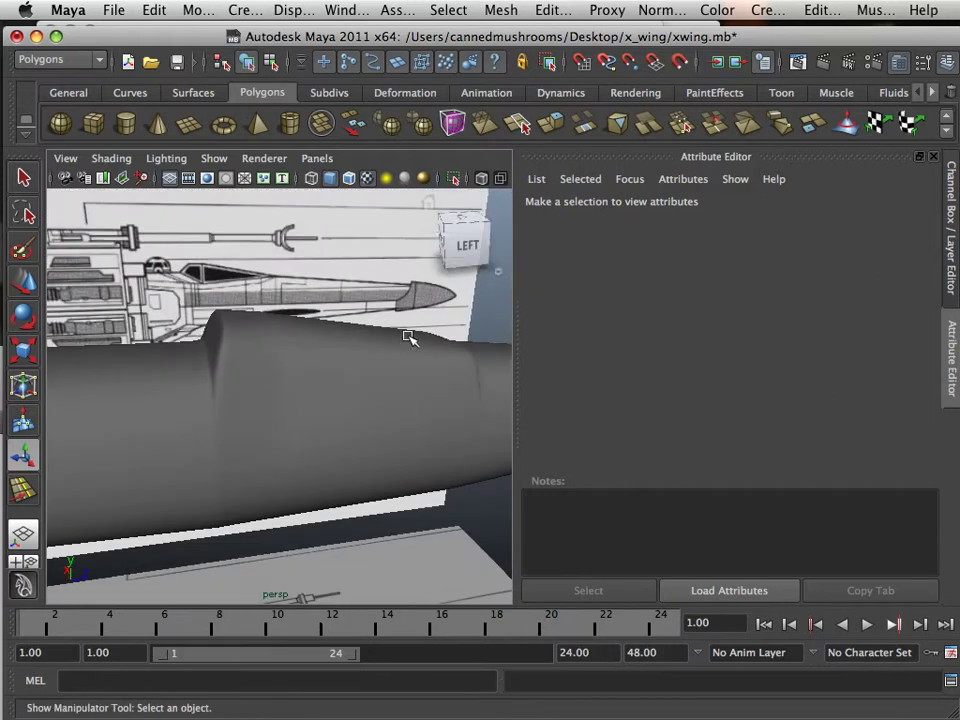
left_click_drag(320, 367, 343, 383, "alt")
left_click(298, 381)
left_click(331, 323)
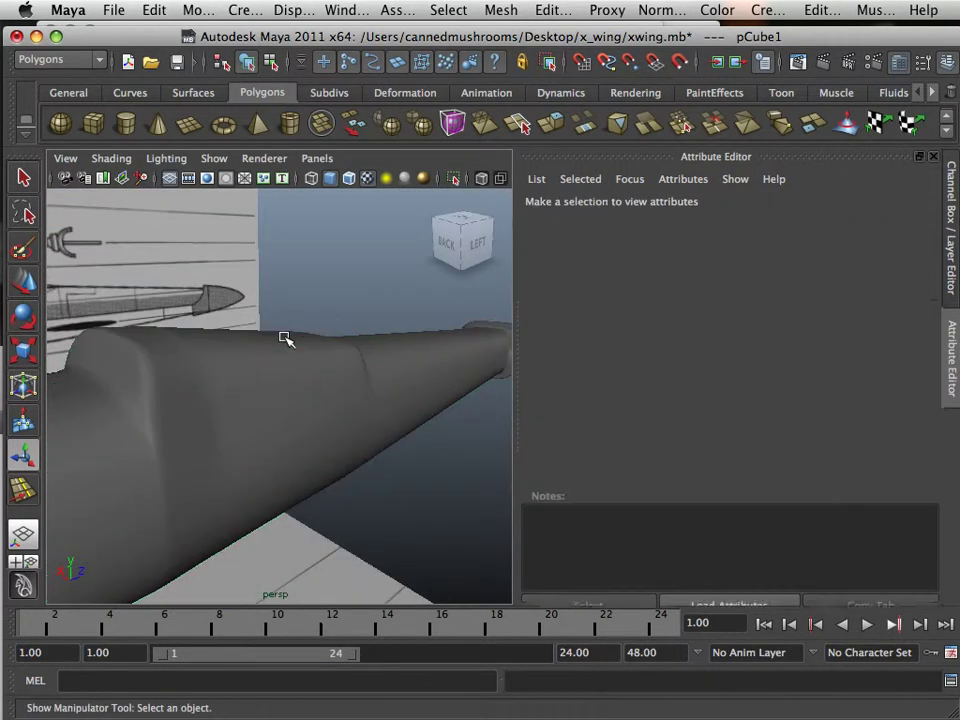
left_click_drag(285, 336, 204, 336, "alt")
left_click_drag(306, 387, 246, 384, "alt")
Step: Turn off the fuselage's smooth preview, enter face mode and select the long side window face on the canopy's left side
left_click(326, 418)
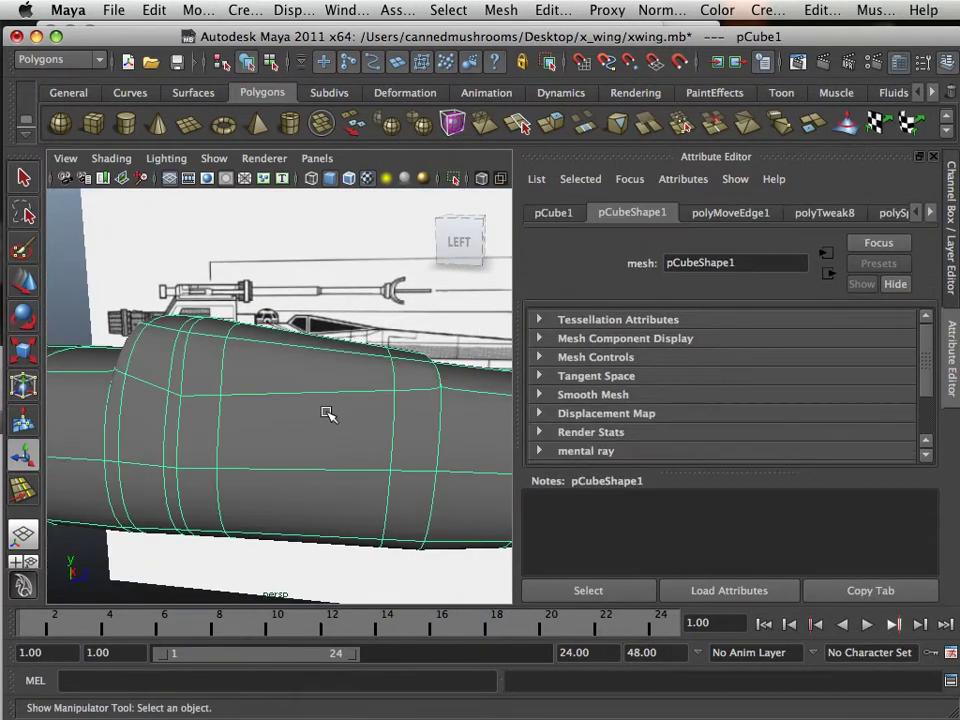
left_click_drag(327, 412, 303, 390, "alt")
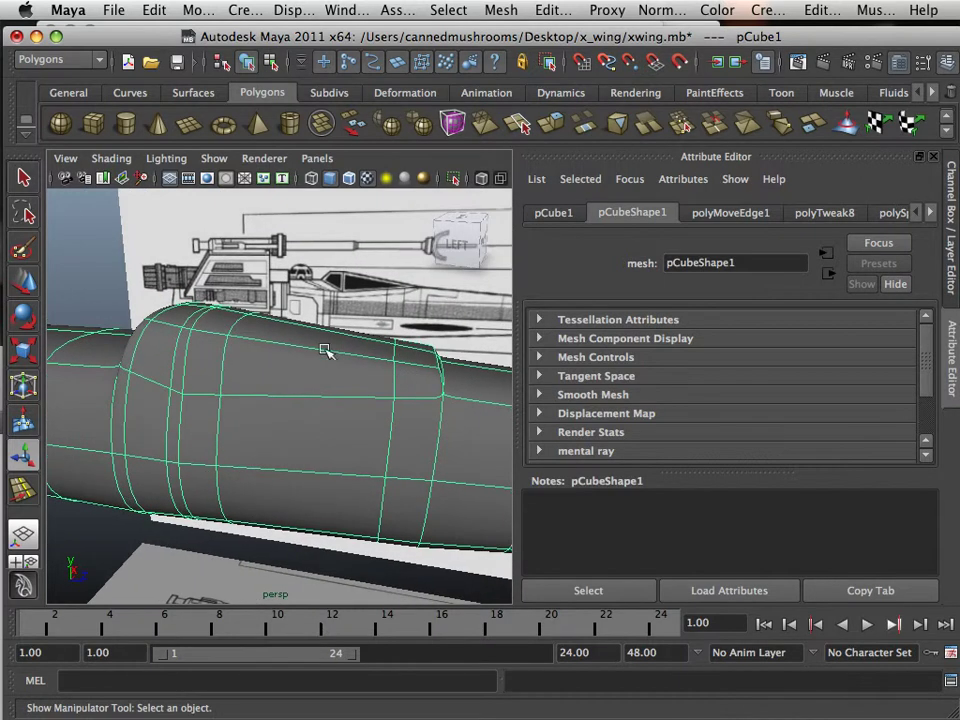
key("1")
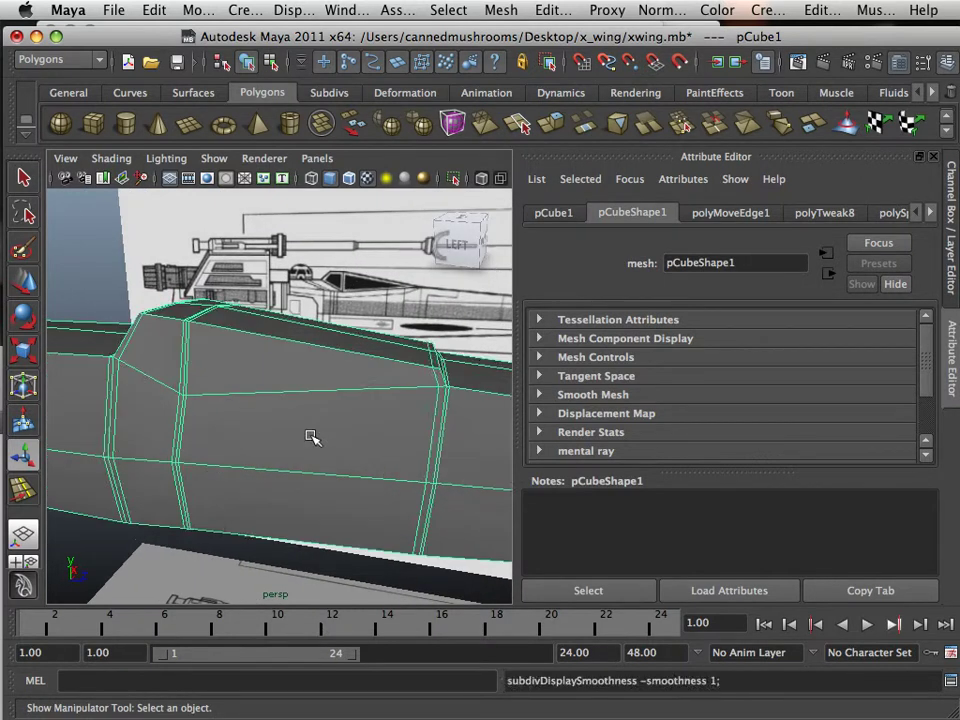
middle_click_drag(253, 377, 358, 393, "alt")
left_click_drag(358, 393, 326, 396, "alt")
middle_click_drag(326, 396, 259, 390, "alt")
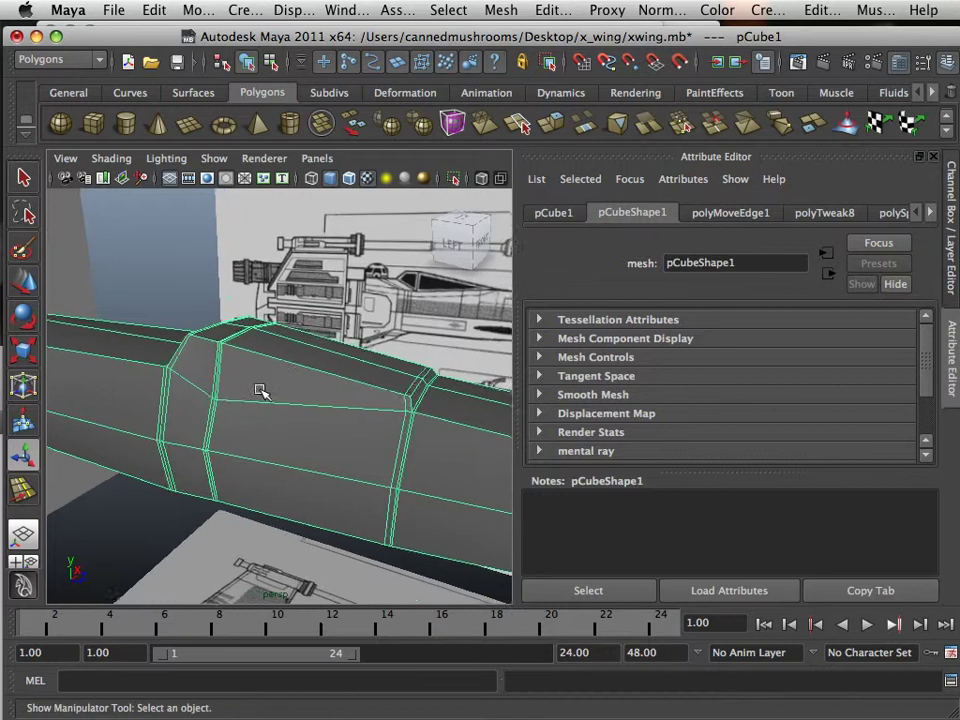
right_click_drag(259, 390, 298, 393, "alt")
right_click_drag(295, 346, 298, 389)
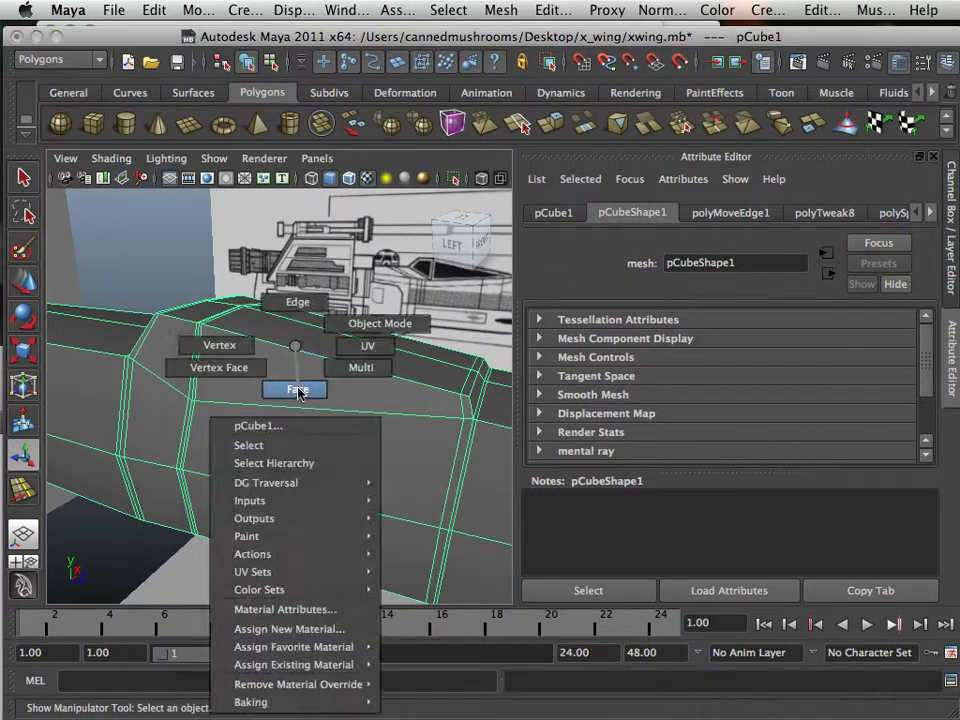
left_click(300, 381)
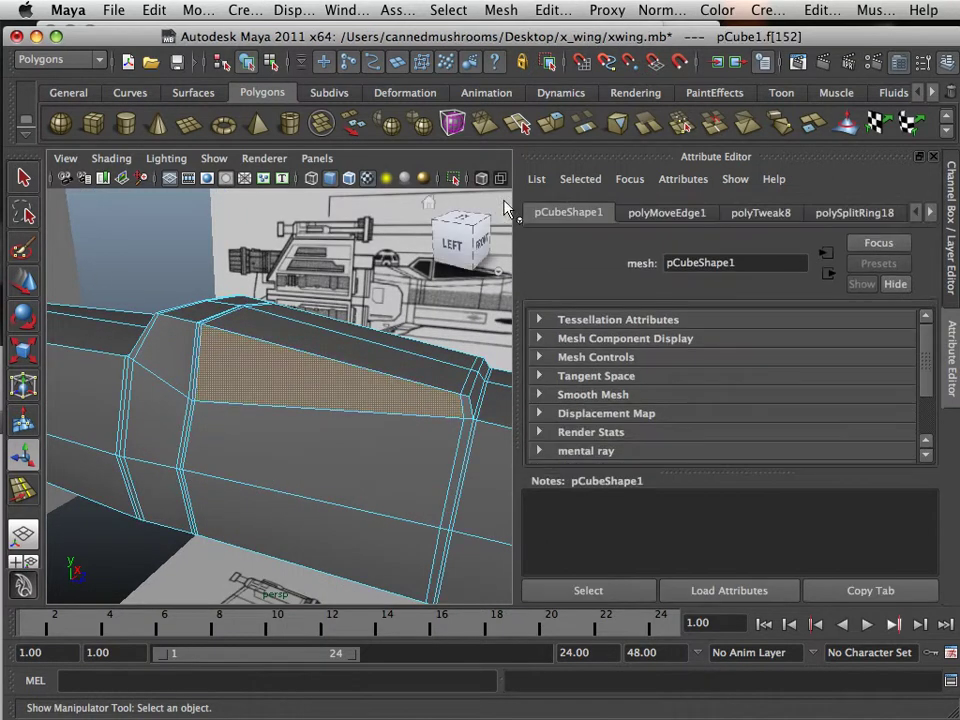
Step: Extrude the left side window face, inset it to about 0.85 by 0.87 scale, and extrude it again inward to recess the window
left_click(553, 124)
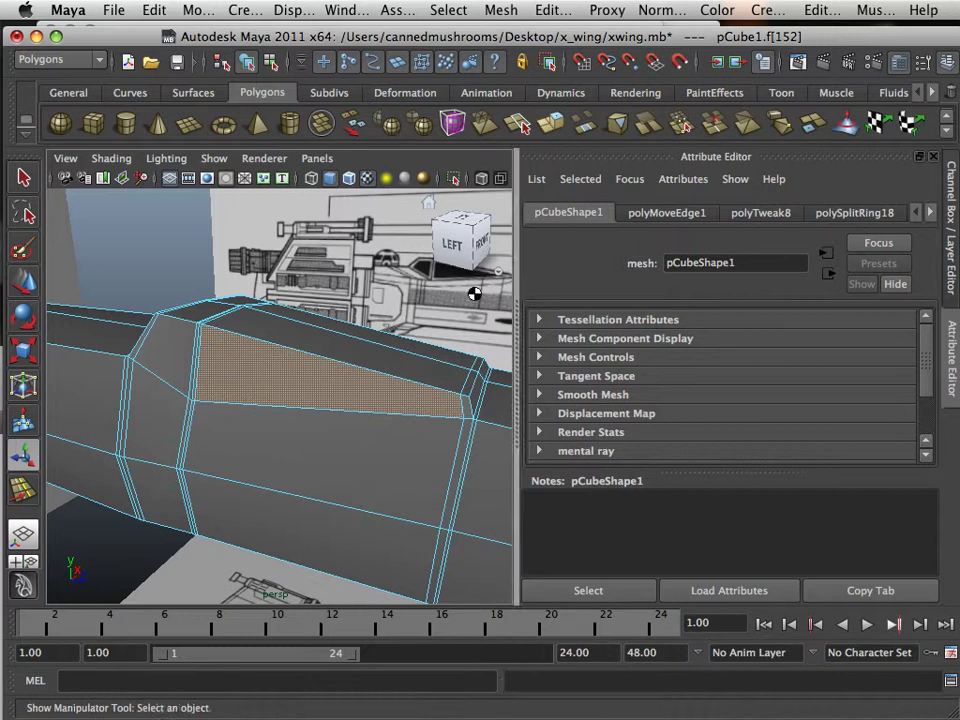
left_click_drag(287, 297, 285, 301)
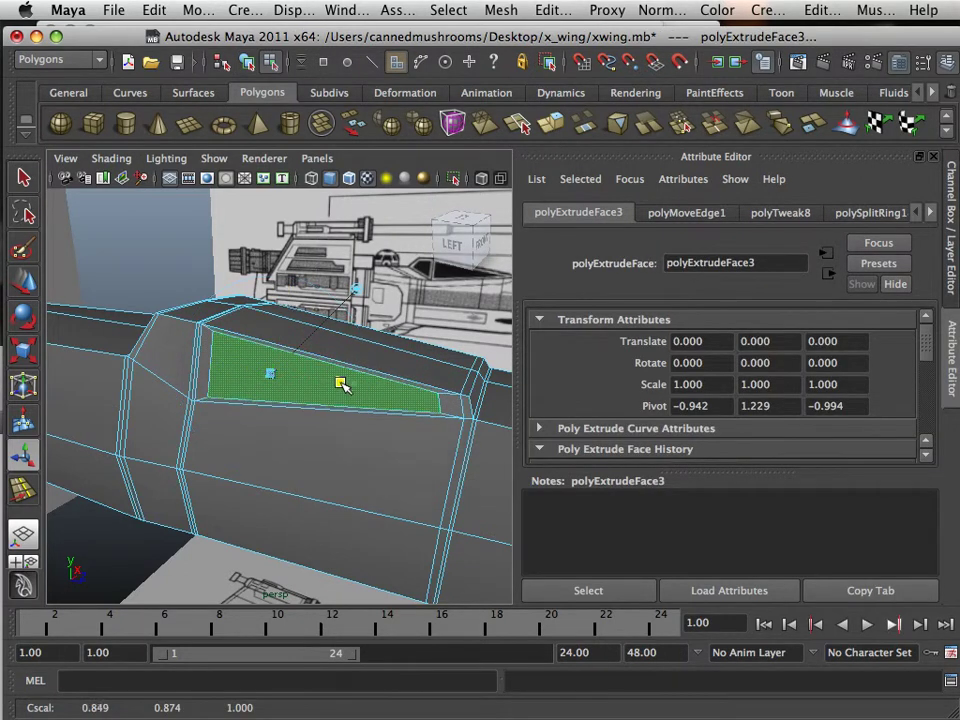
left_click_drag(345, 392, 311, 390, "alt")
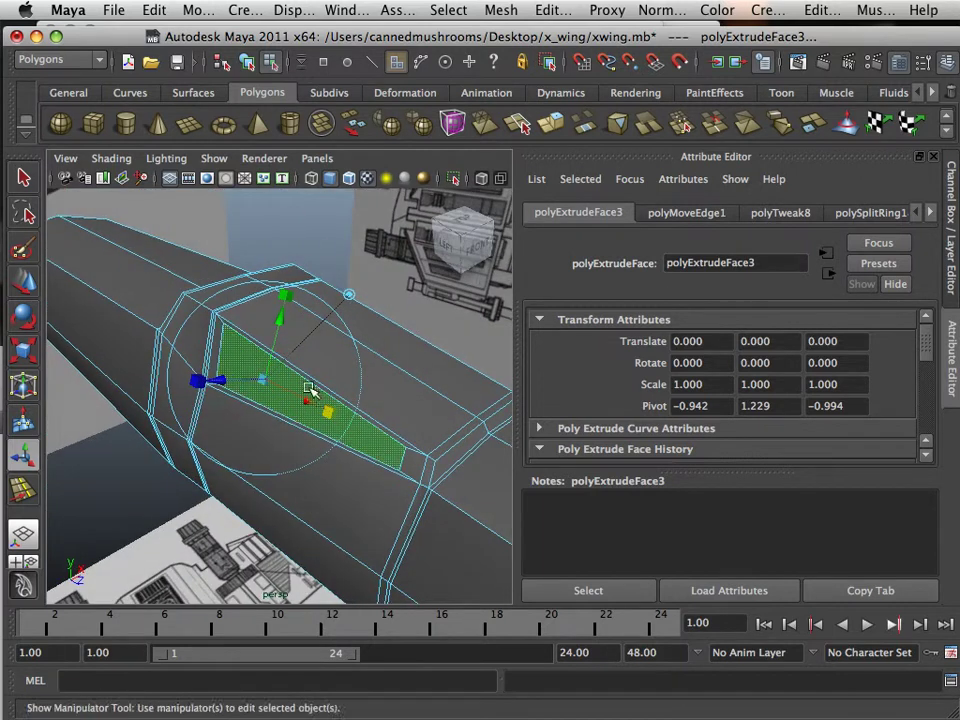
left_click(522, 127)
left_click(550, 131)
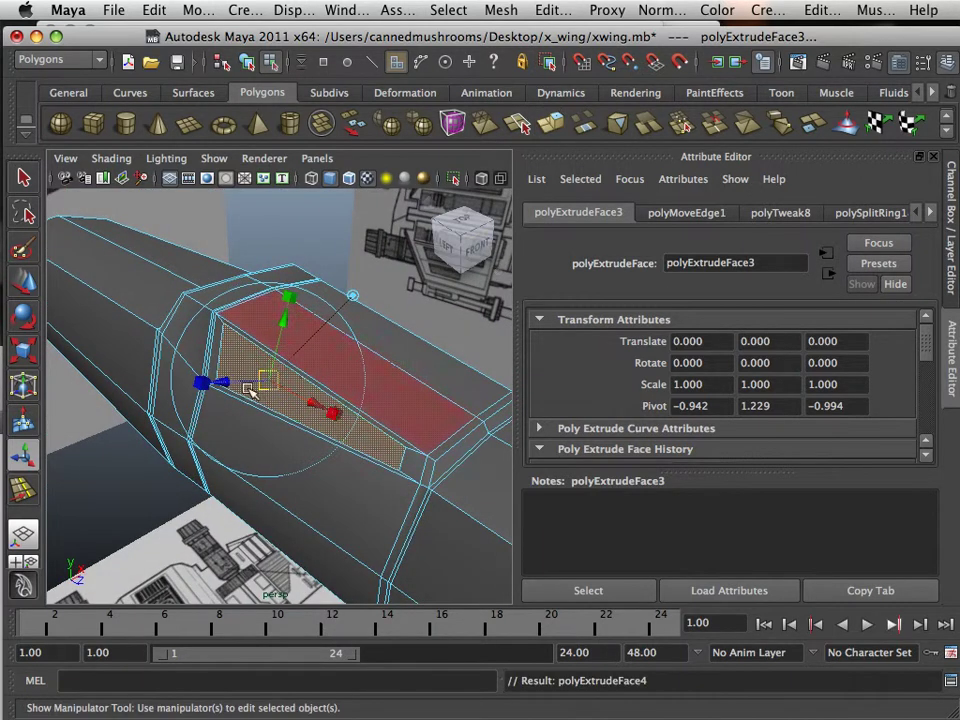
left_click_drag(250, 390, 240, 387)
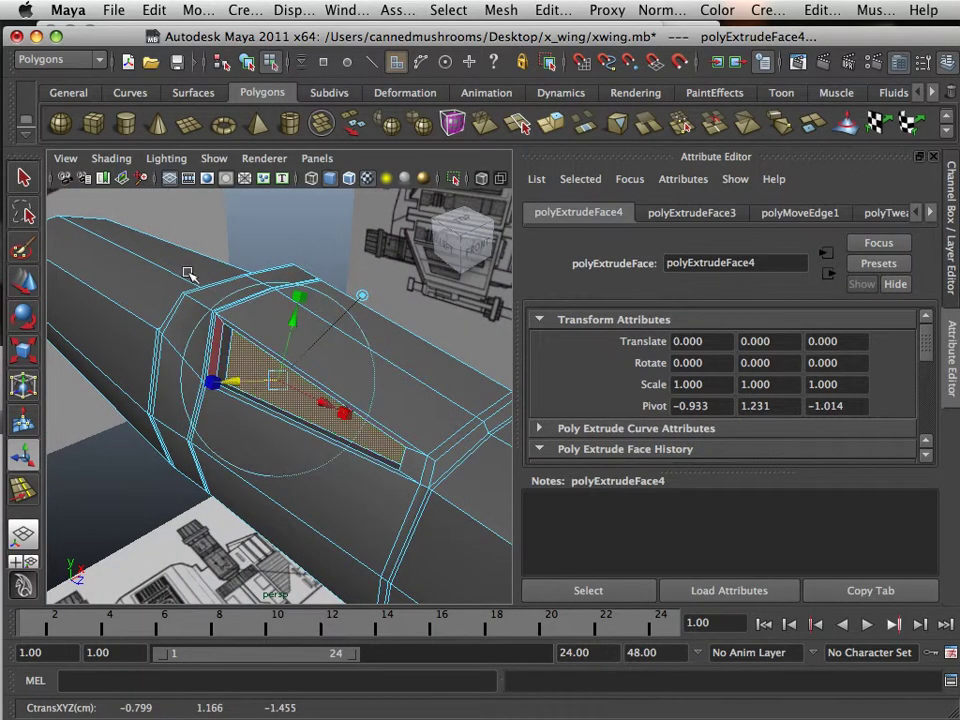
left_click_drag(188, 273, 200, 320, "alt")
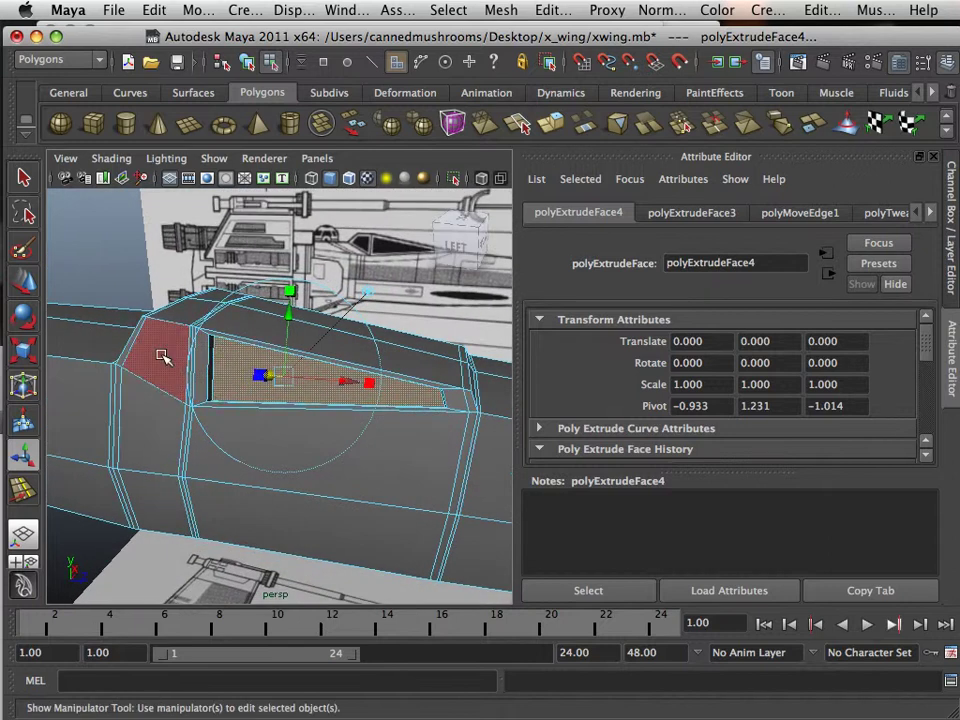
Step: Extrude and inset the small rear window face on the canopy's left side, extrude it again inward and deselect it
left_click_drag(163, 356, 172, 386, "alt")
middle_click_drag(200, 455, 243, 487, "alt")
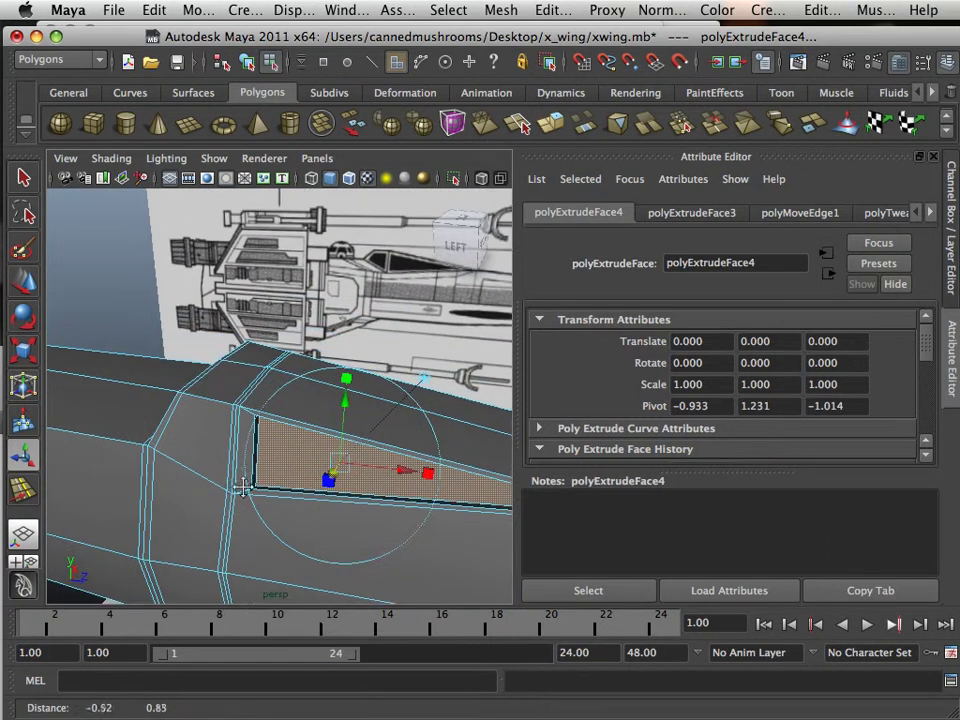
left_click(197, 449)
key("ctrl+e")
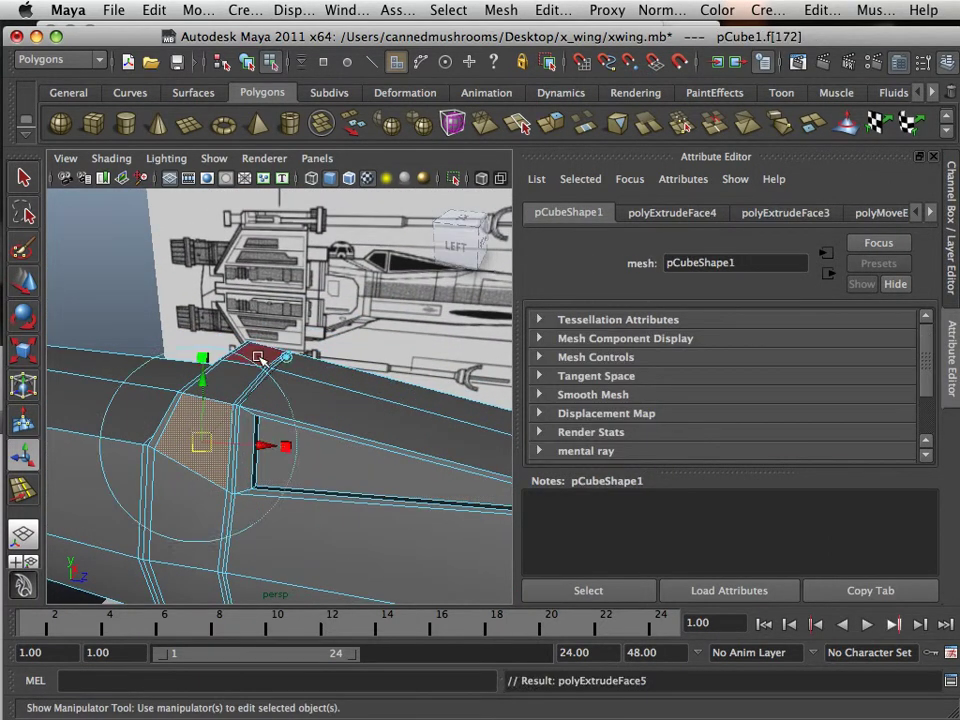
left_click_drag(171, 418, 175, 430, "alt")
left_click(275, 452)
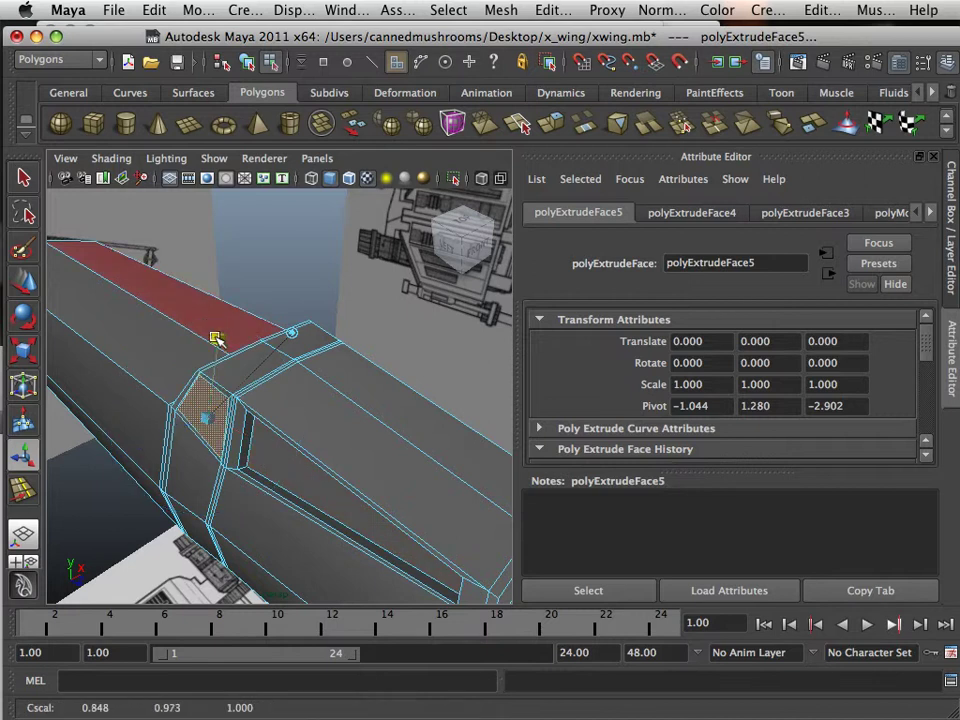
left_click(550, 127)
left_click(166, 431)
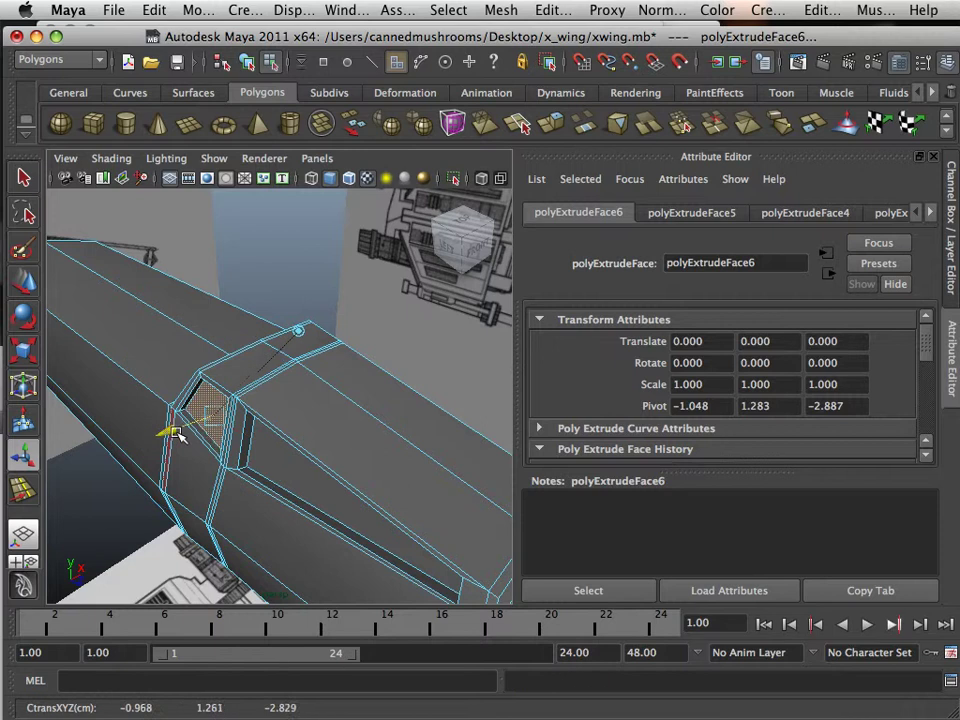
left_click(269, 275)
Step: Extrude and inset the small rear window face on the canopy's right side, and extrude it again inward
left_click_drag(246, 406, 306, 309, "alt")
left_click_drag(278, 370, 152, 405, "alt")
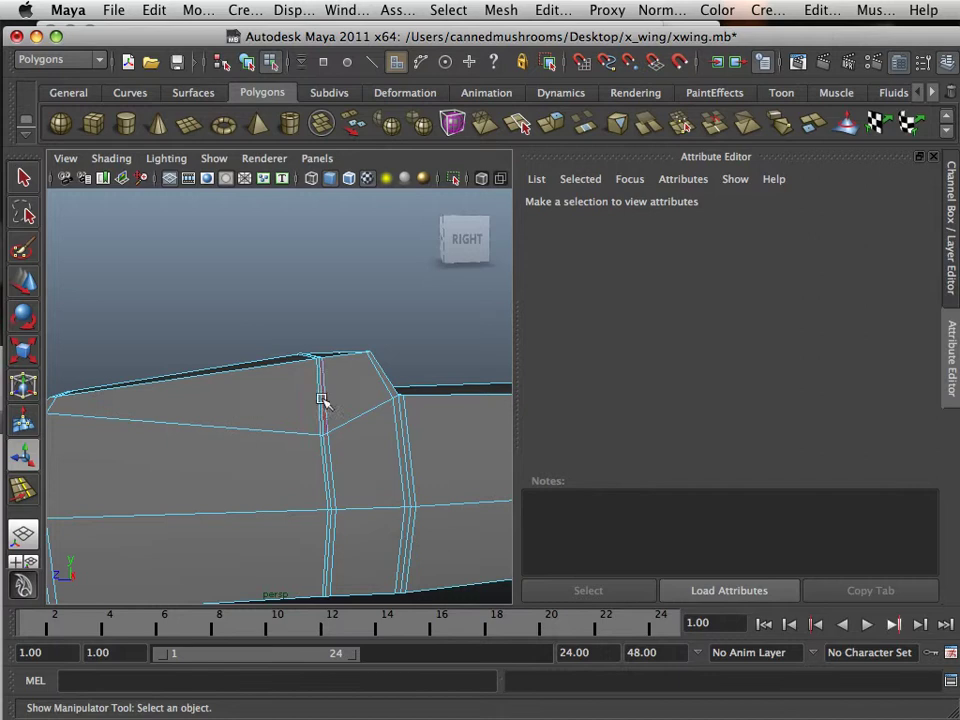
left_click(380, 386)
left_click(556, 125)
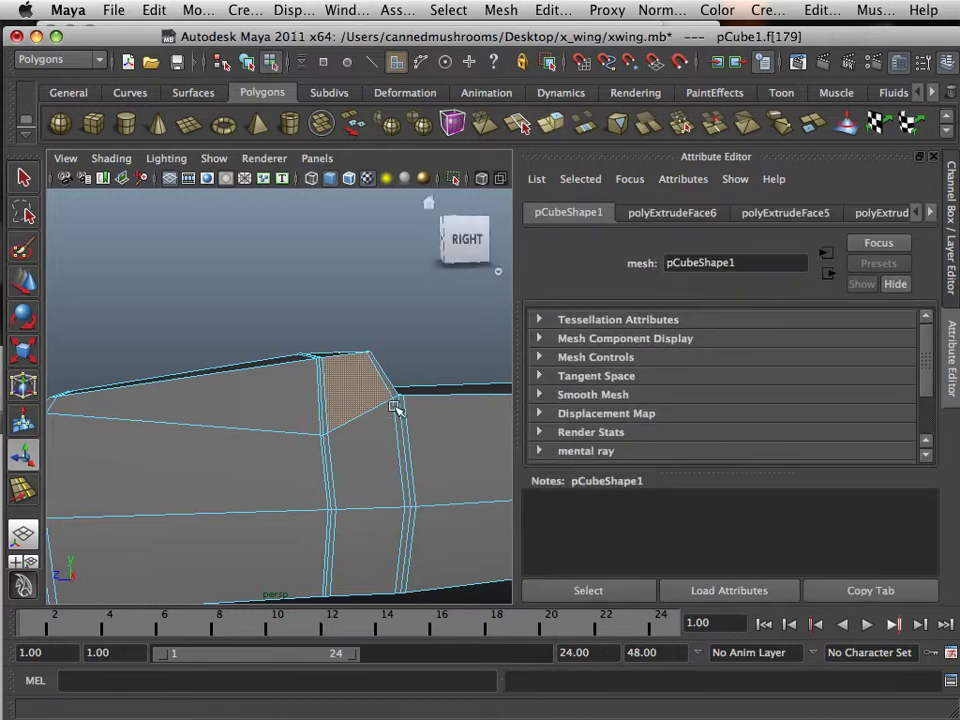
left_click(429, 389)
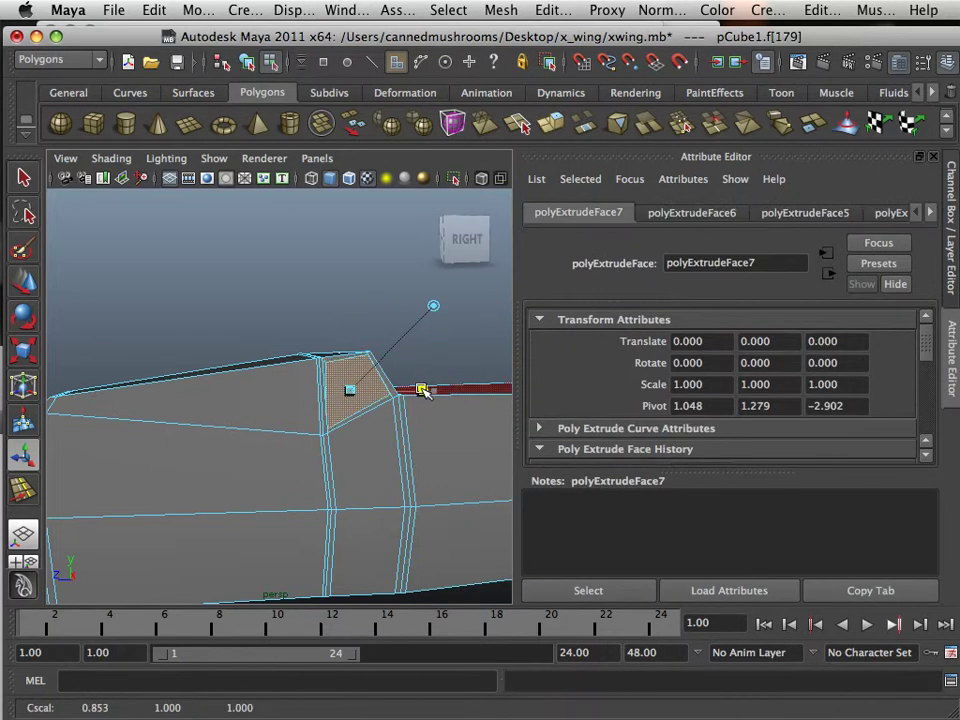
left_click_drag(350, 315, 350, 319)
left_click_drag(288, 372, 440, 360, "alt")
left_click(550, 123)
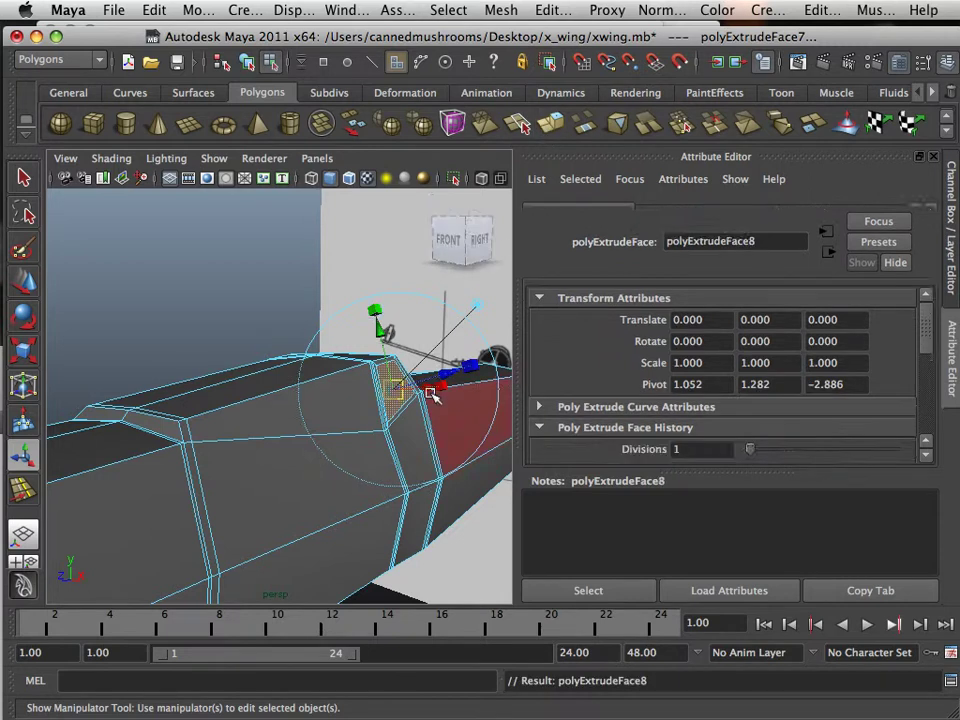
left_click_drag(396, 414, 437, 432, "alt")
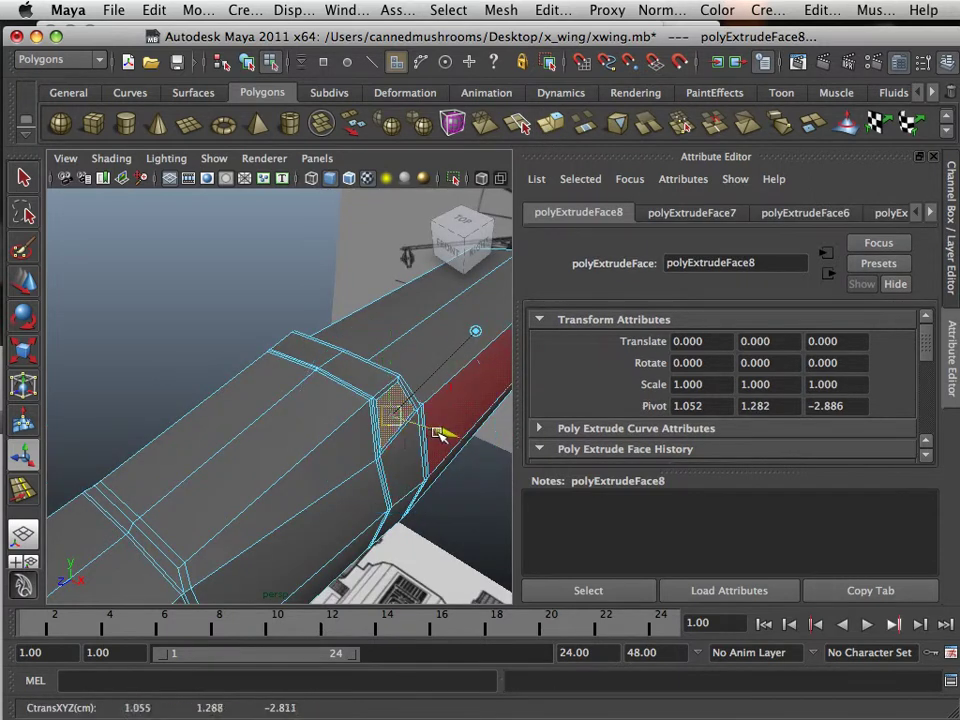
Step: Extrude and inset the long window face on the canopy's right side, extrude it again inward and deselect it
left_click_drag(332, 475, 305, 446, "alt")
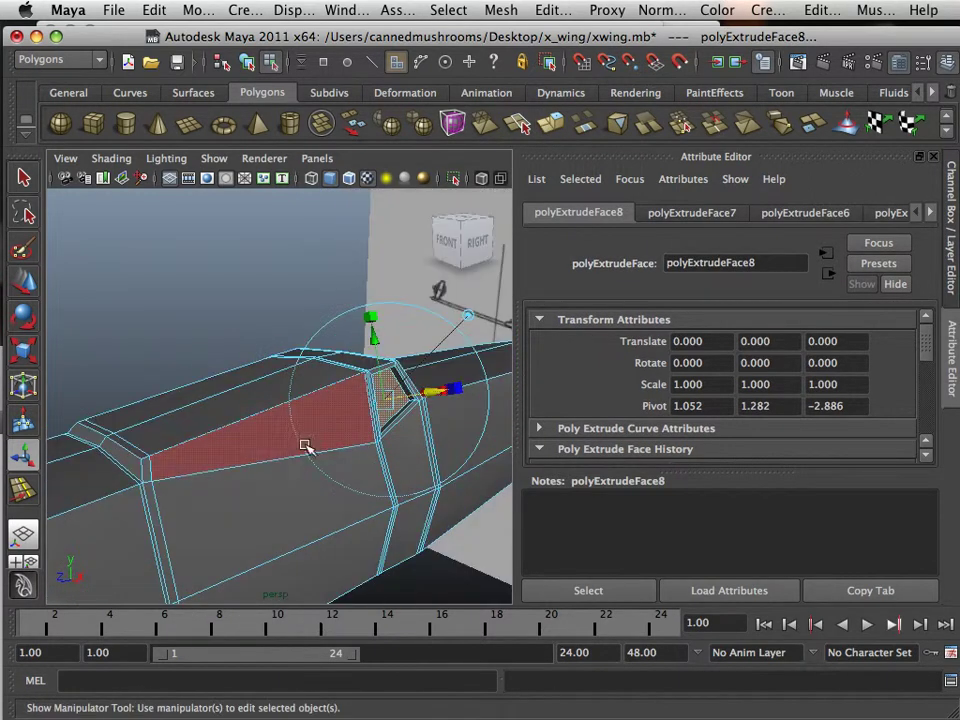
left_click(257, 454)
left_click(481, 237)
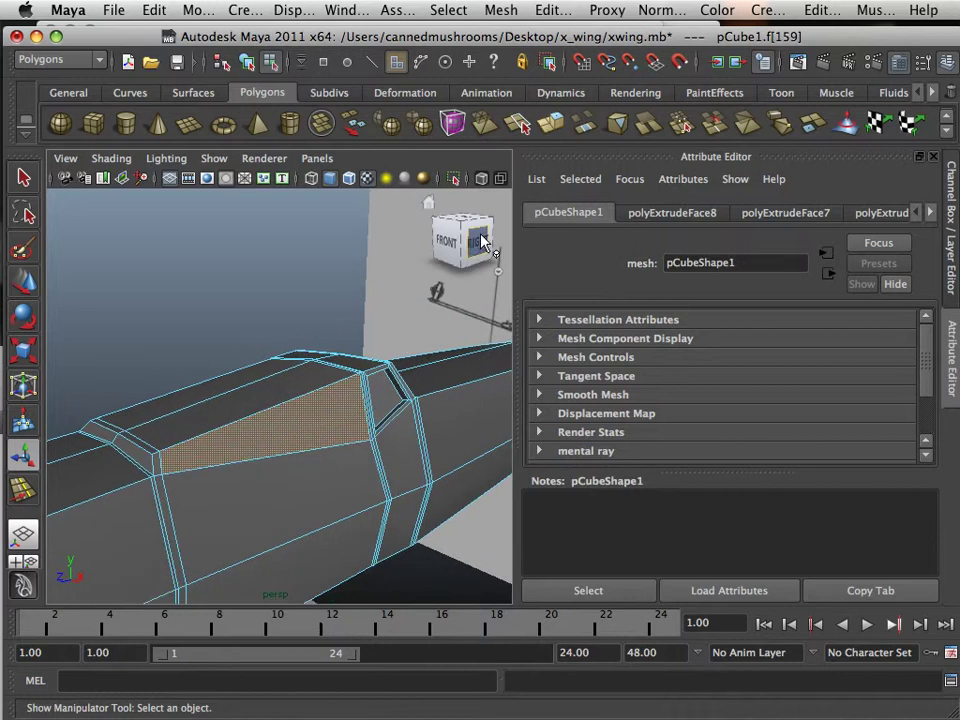
left_click(553, 122)
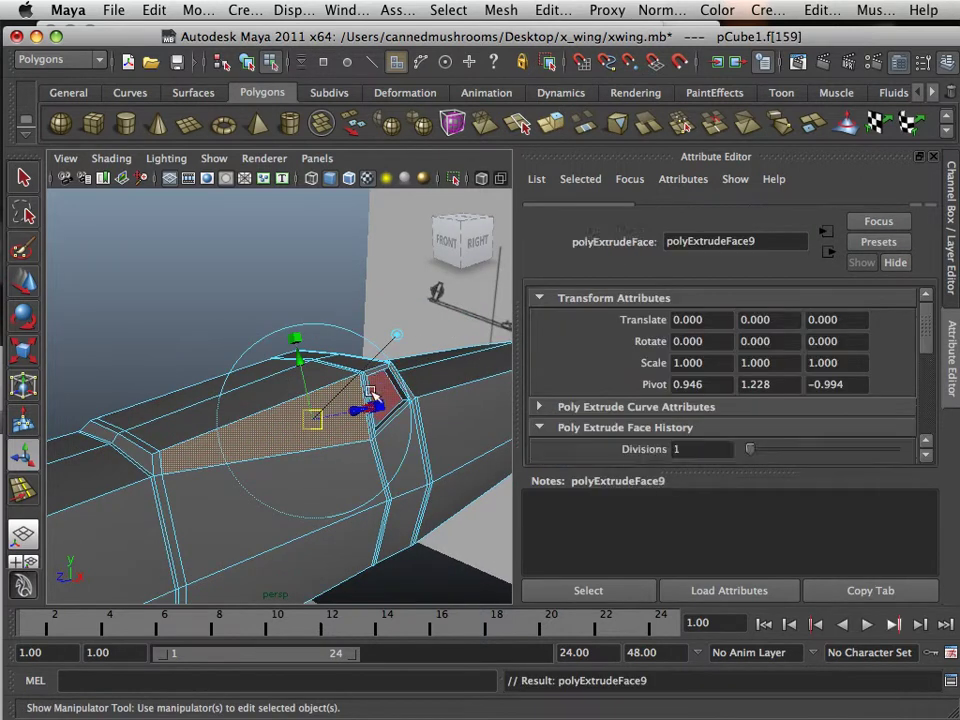
left_click_drag(386, 407, 348, 429, "alt")
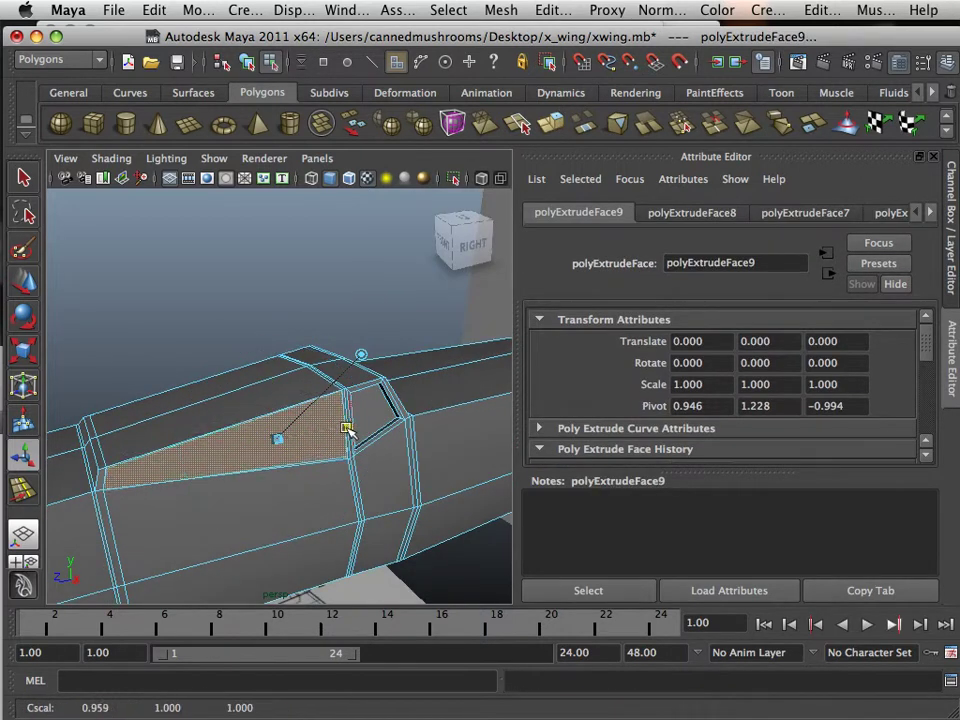
left_click_drag(268, 354, 346, 350)
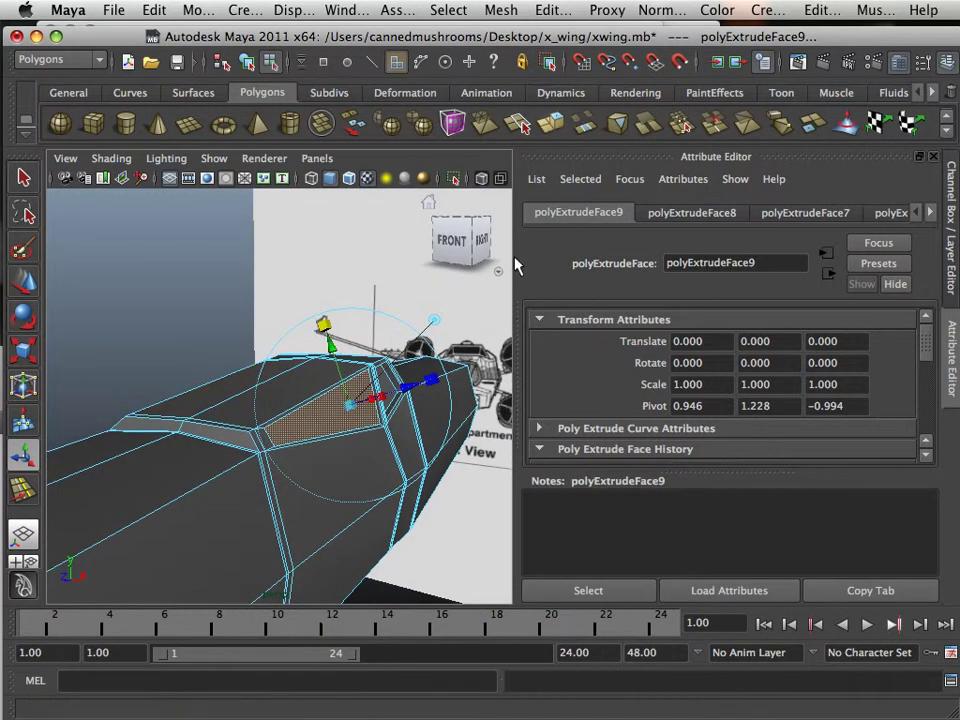
key("ctrl+e")
left_click_drag(400, 390, 413, 393)
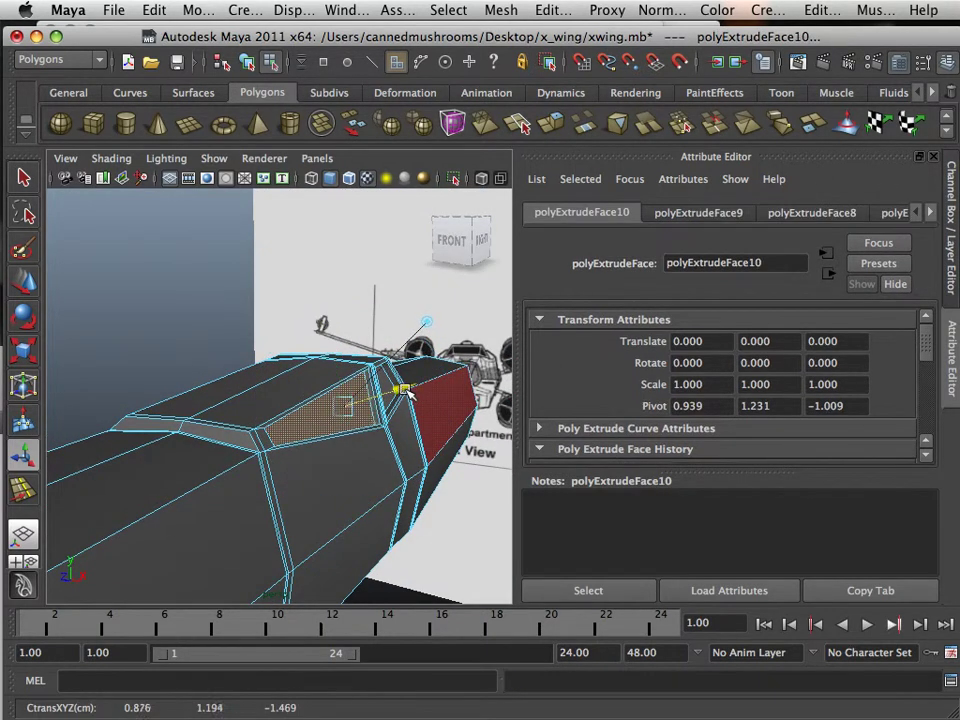
left_click_drag(204, 270, 346, 420, "alt")
left_click(241, 395)
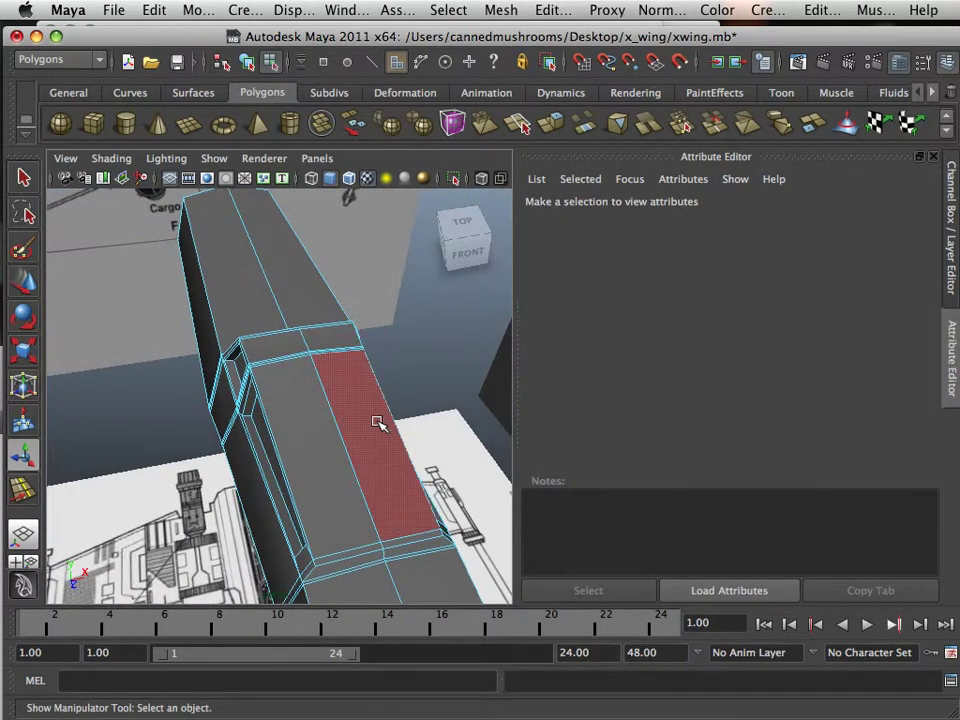
Step: Select the canopy's two long top faces, extrude and inset them together, and extrude them again inward to recess the top window
left_click(298, 432)
left_click(311, 435, "shift")
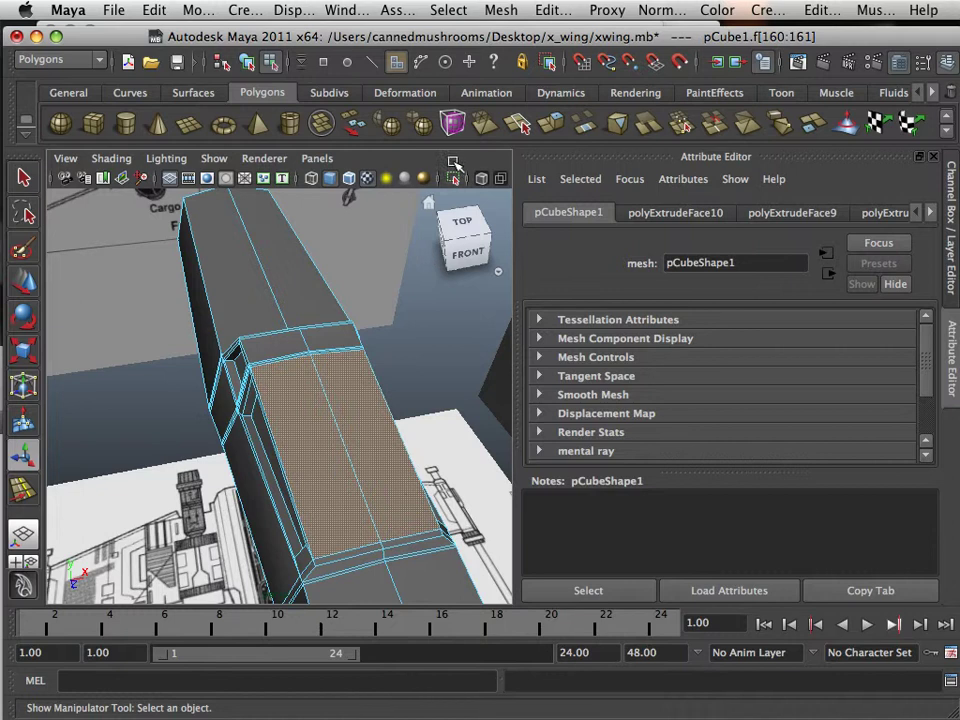
left_click(549, 127)
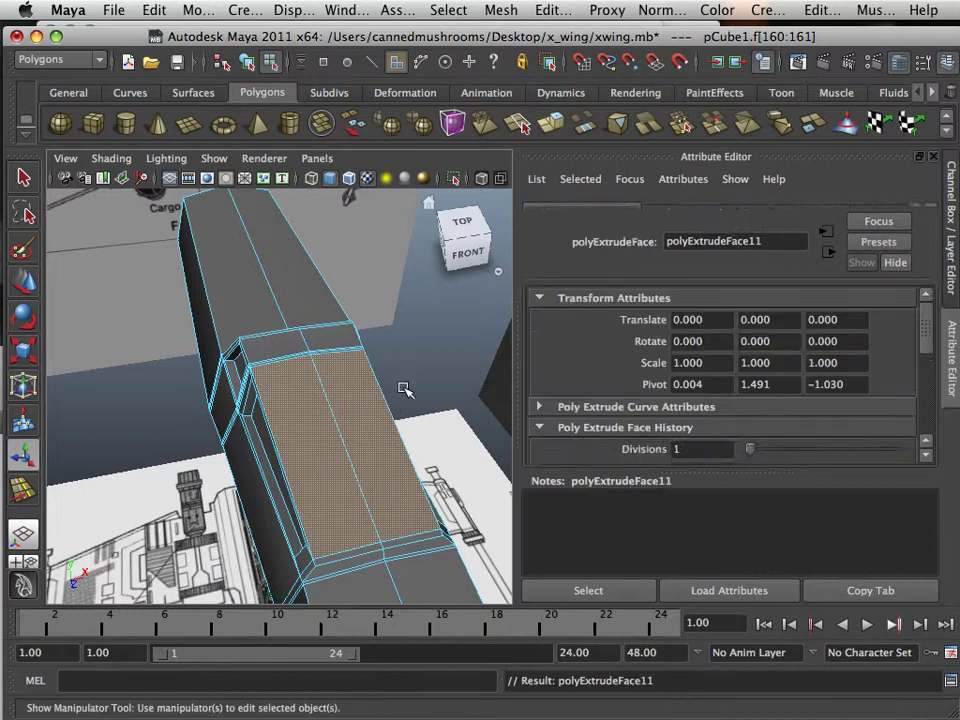
left_click_drag(424, 397, 406, 400)
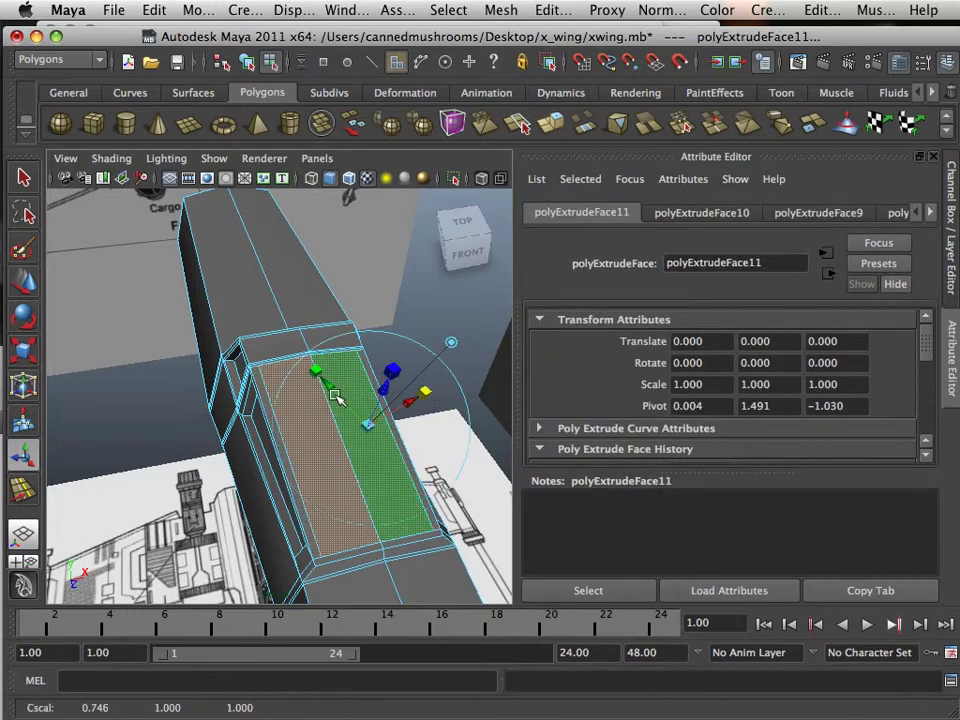
left_click_drag(314, 375, 321, 325)
left_click(548, 125)
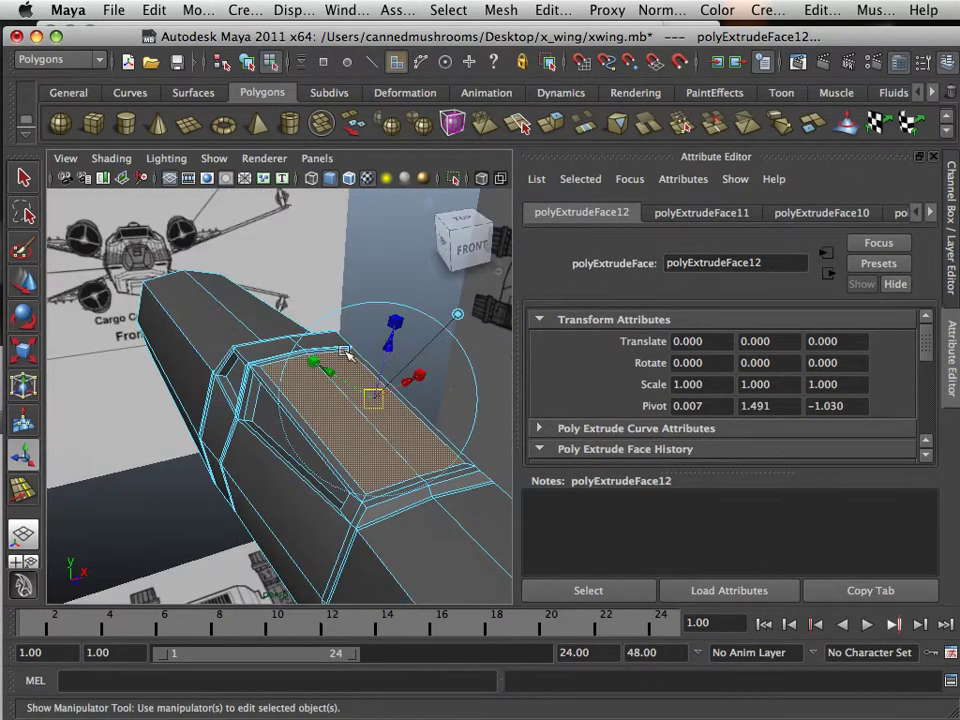
left_click_drag(388, 346, 257, 364)
Step: Select the two short top faces directly behind the canopy's recessed top window
scroll(310, 348, "up", 5)
left_click(343, 268)
left_click(263, 307, "shift")
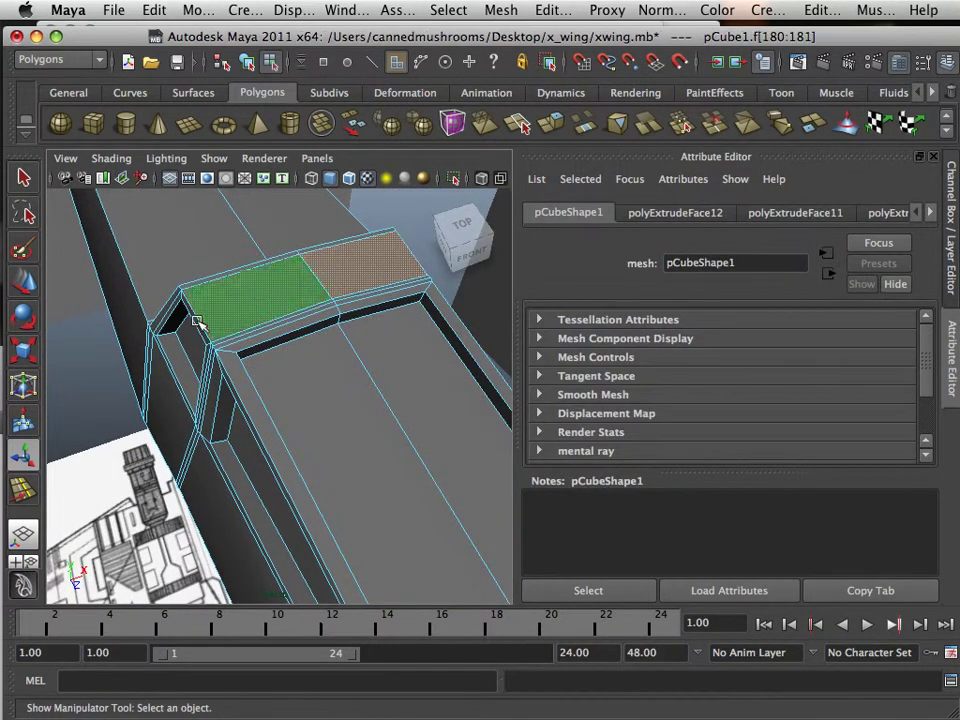
Step: Examine the canopy's rear faces and recessed windows from several angles against the side blueprint, switching to the four-view layout
left_click_drag(197, 321, 438, 295, "alt")
left_click_drag(230, 368, 154, 345, "alt")
right_click_drag(154, 345, 176, 360, "alt")
left_click_drag(176, 360, 337, 410, "alt")
right_click_drag(337, 410, 279, 401, "alt")
left_click_drag(279, 401, 185, 430, "alt")
right_click_drag(185, 430, 180, 435, "alt")
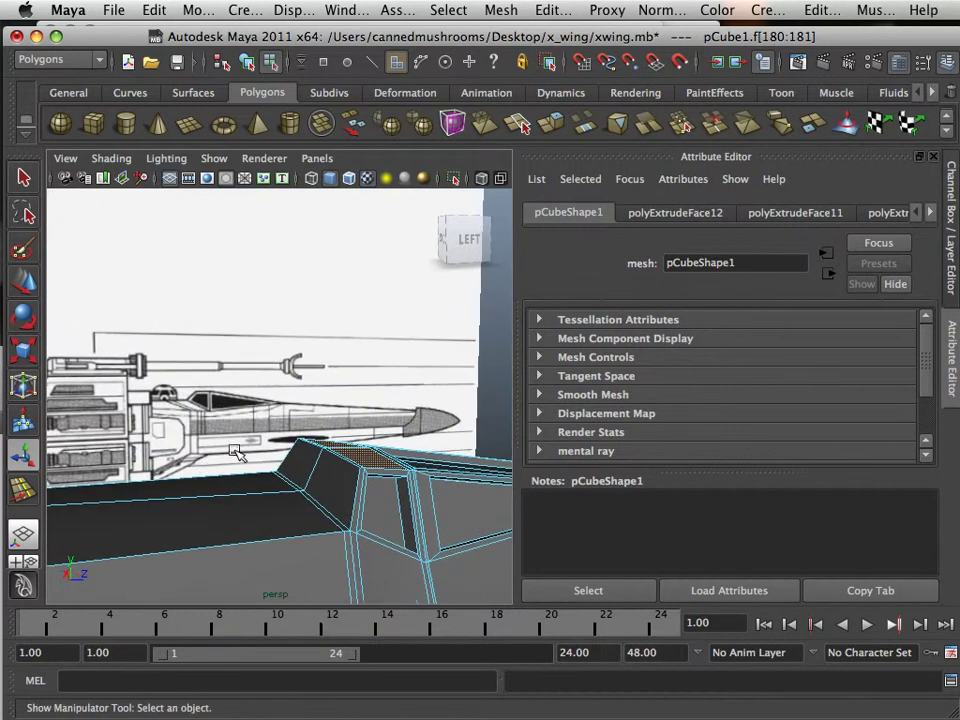
key("space")
key("space")
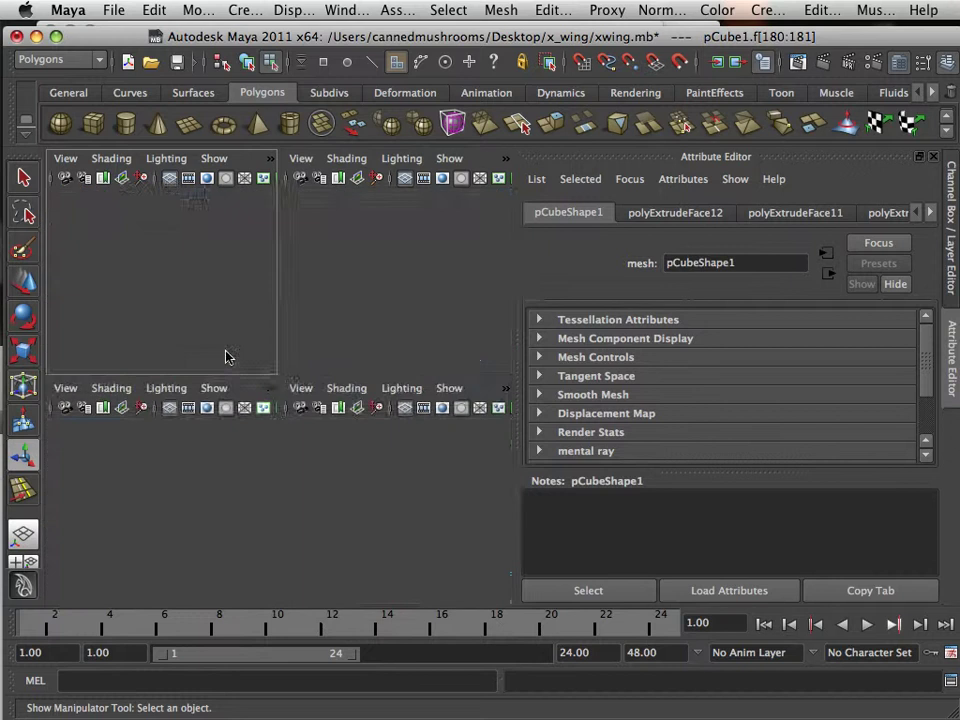
Step: Return the fuselage to object mode in the top view and assign the existing lambert1 material to the whole mesh
middle_click_drag(255, 466, 289, 328, "alt")
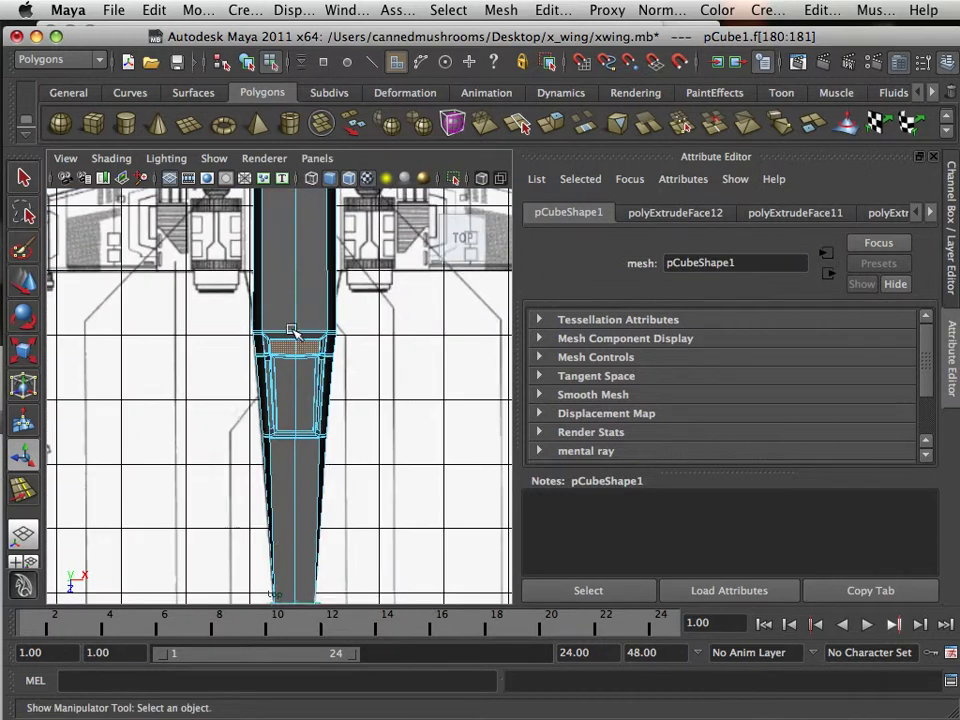
right_click_drag(289, 328, 292, 645)
left_click(307, 318)
scroll(305, 322, "up", 2)
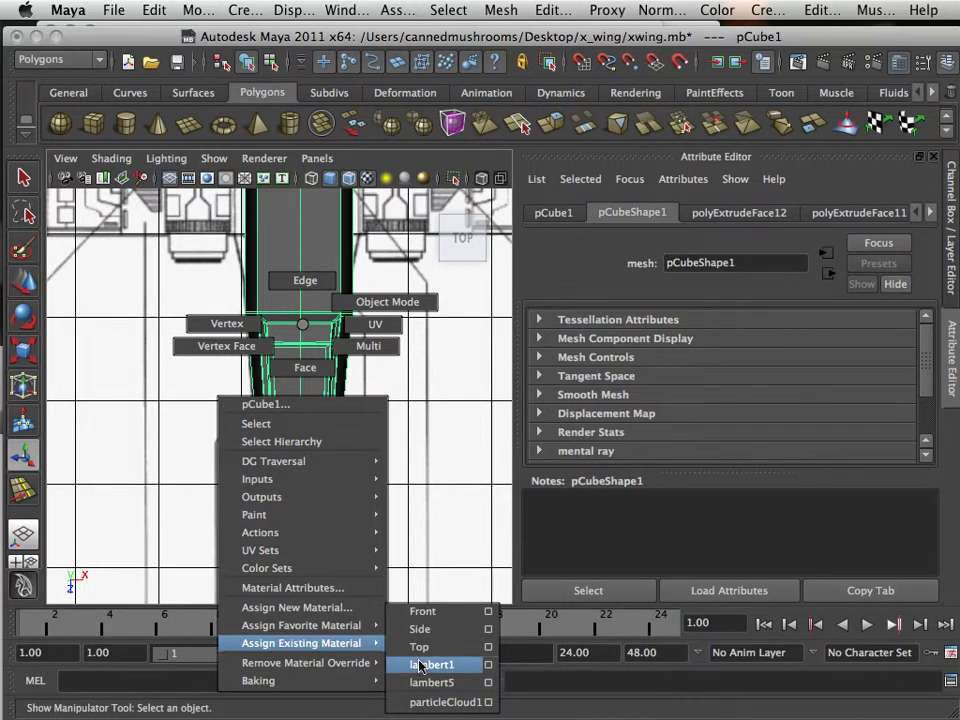
right_click_drag(419, 665, 420, 666)
scroll(302, 411, "up", 3)
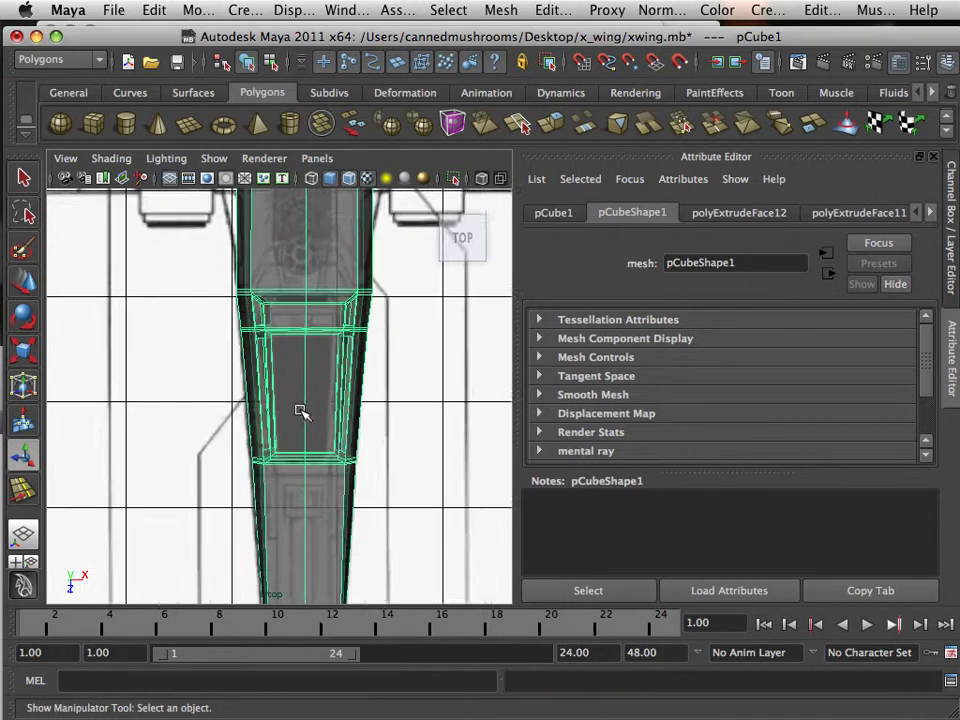
scroll(279, 452, "up", 6)
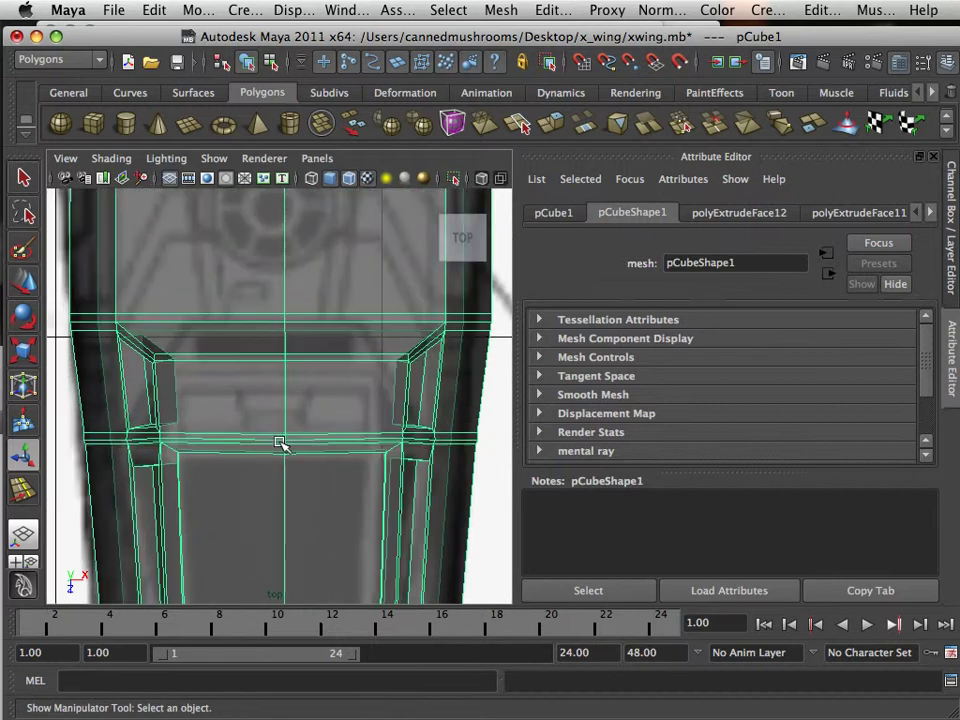
scroll(278, 442, "down", 3)
scroll(276, 441, "up", 2)
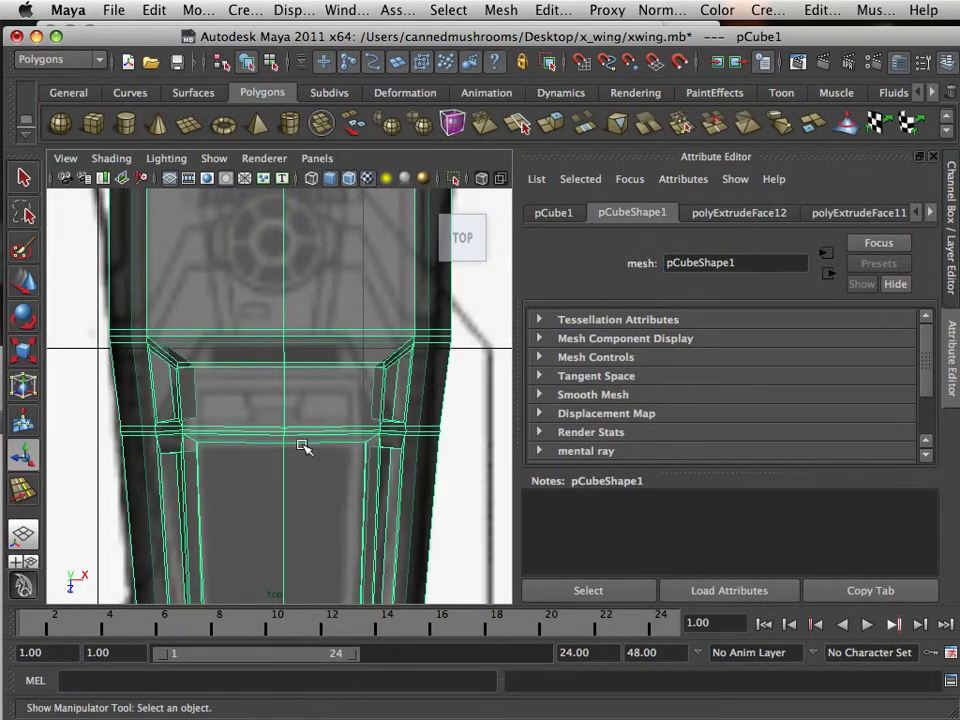
Step: Switch to the perspective view and select the two large faces at the back of the canopy
right_click_drag(302, 451, 237, 405)
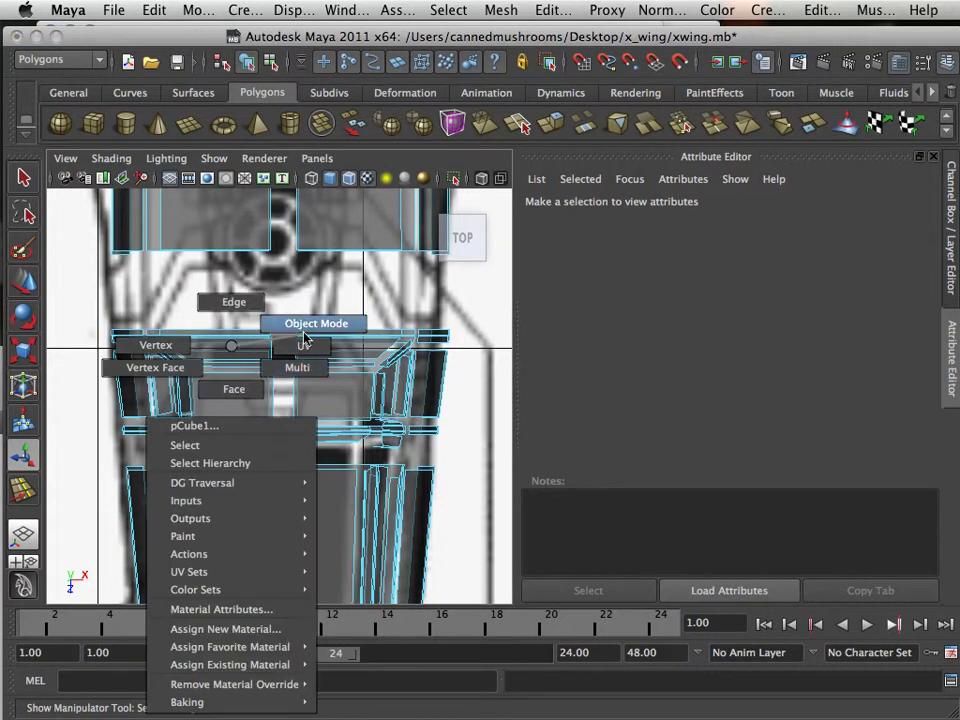
right_click_drag(305, 340, 305, 342)
key("space")
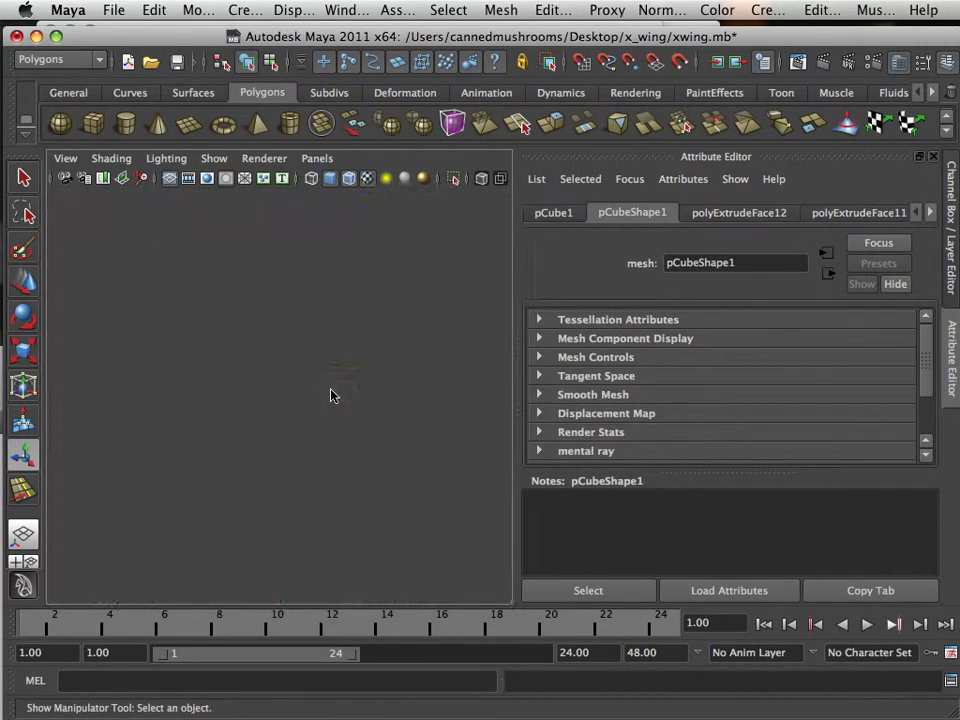
key("space")
left_click_drag(224, 276, 336, 556, "alt")
right_click(336, 556)
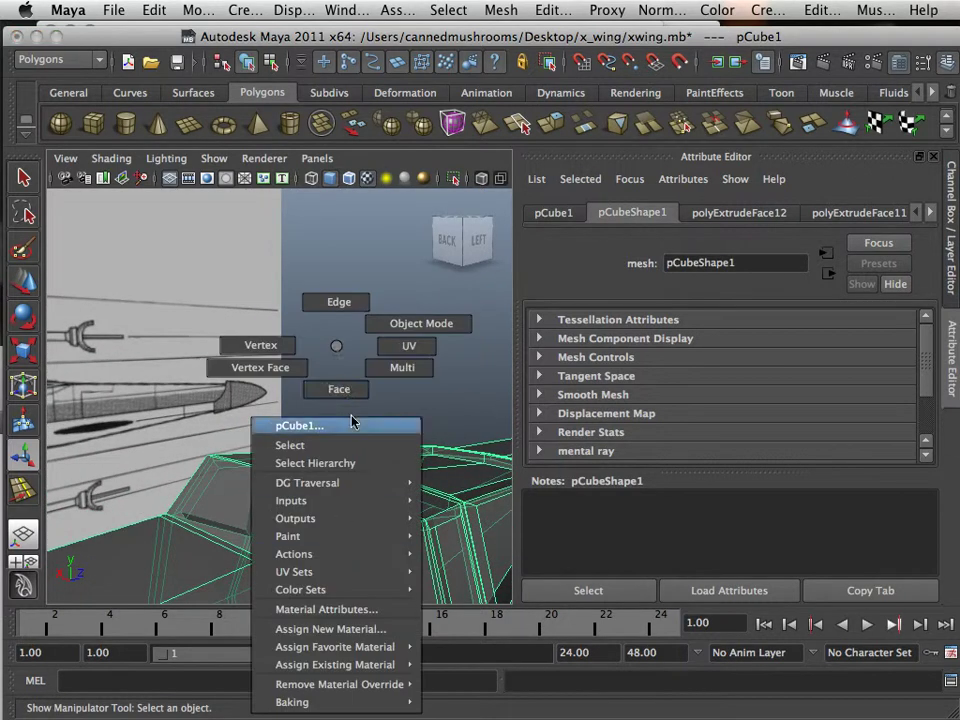
left_click(340, 391)
left_click(321, 516)
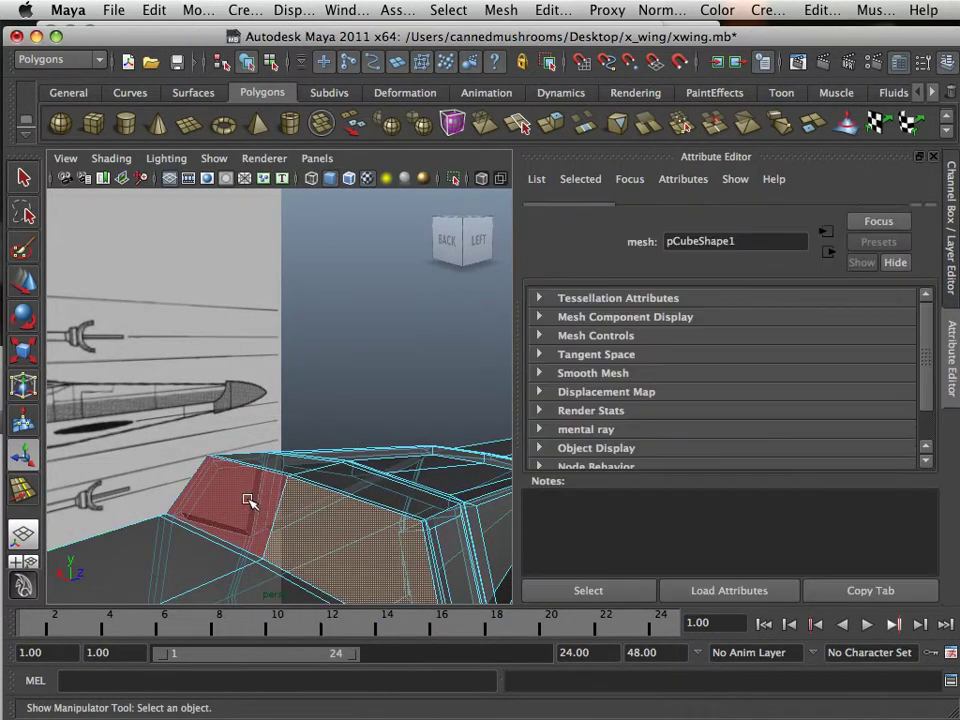
left_click(249, 502, "shift")
left_click_drag(259, 512, 308, 478, "alt")
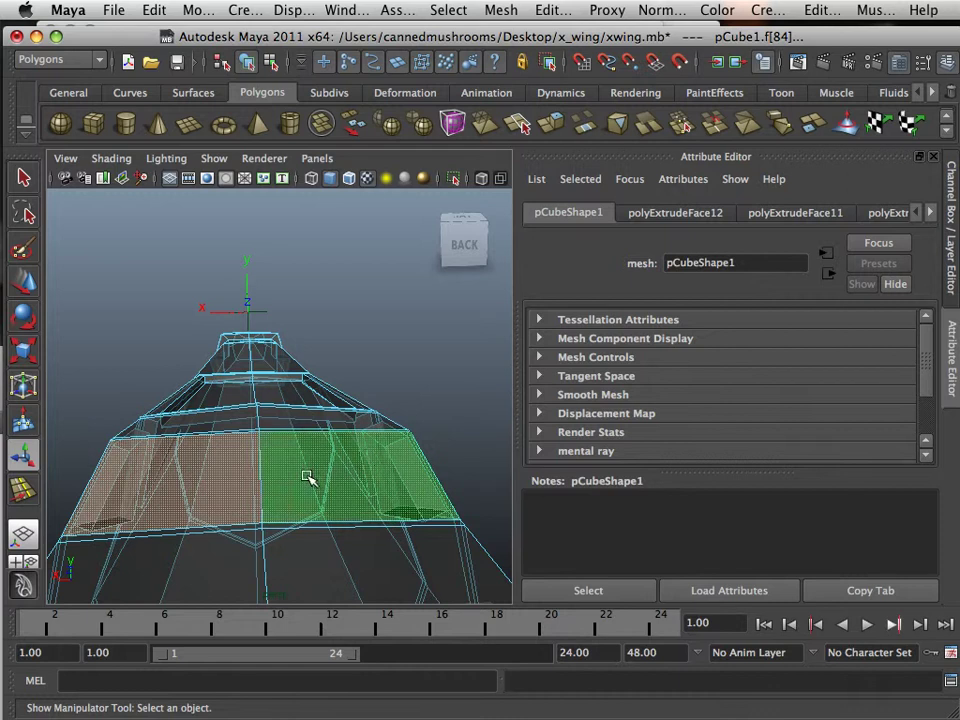
Step: Assign the existing lambert5 material to the two selected rear canopy faces
right_click(308, 478)
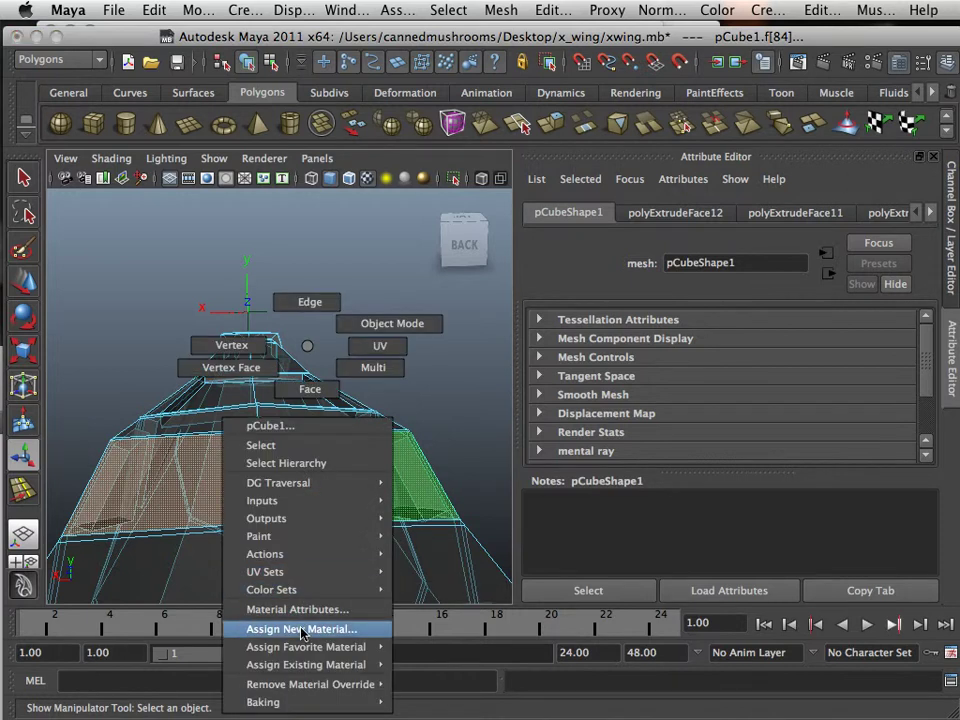
mouse_move(303, 668)
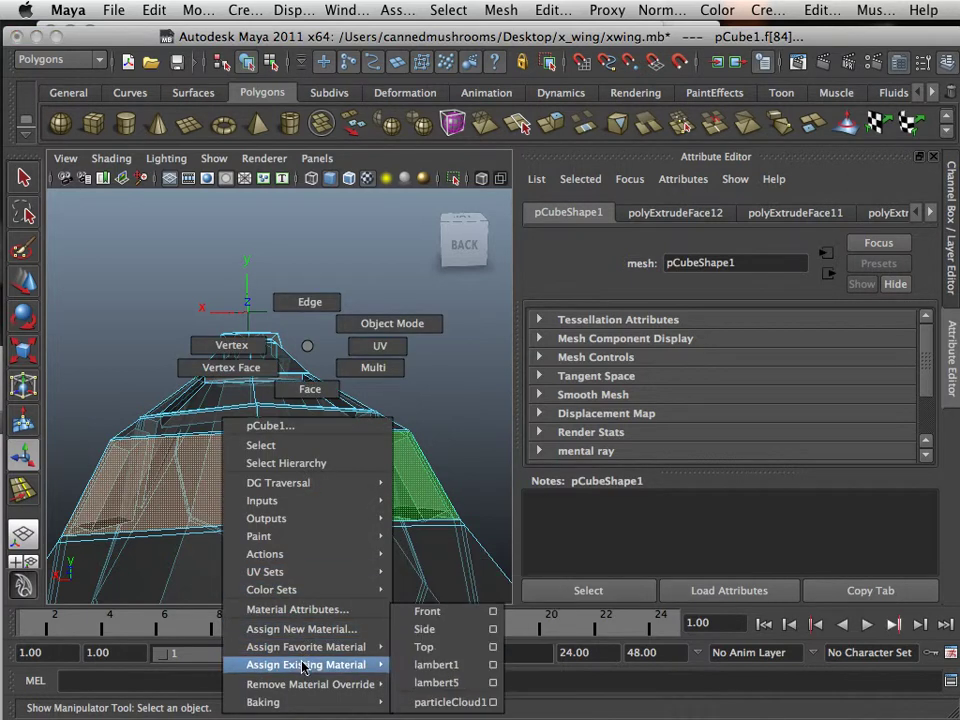
left_click(450, 687)
left_click_drag(242, 503, 425, 497, "alt")
middle_click_drag(236, 498, 362, 418, "alt")
left_click_drag(362, 420, 238, 424, "alt")
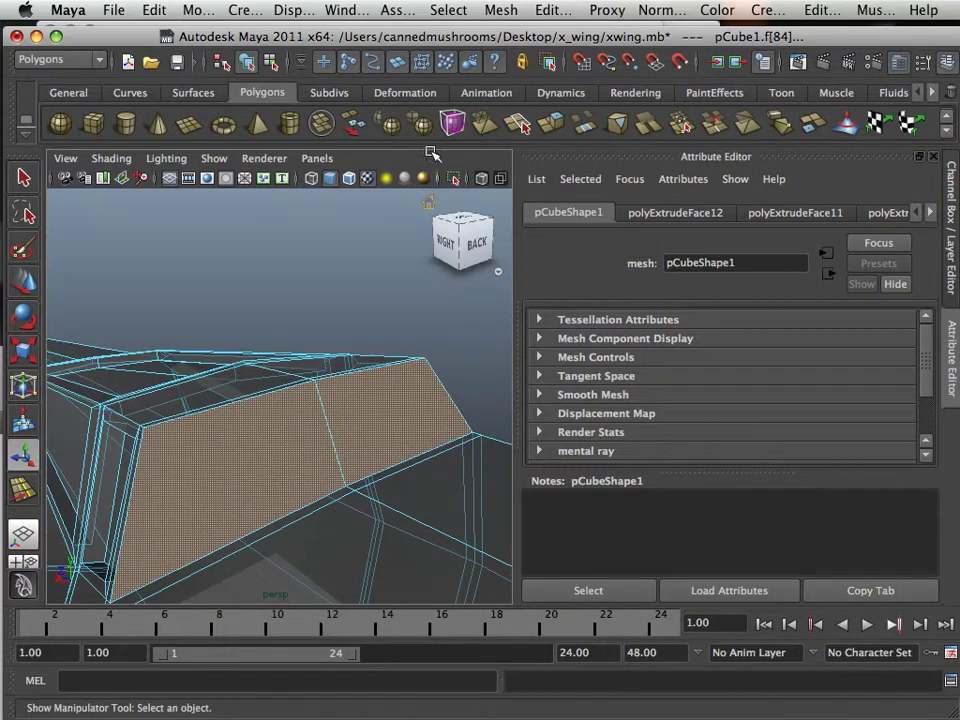
Step: Extrude the two rear canopy faces, inset them to about 0.865 by 0.869 scale, extrude them again inward and deselect them
left_click(546, 130)
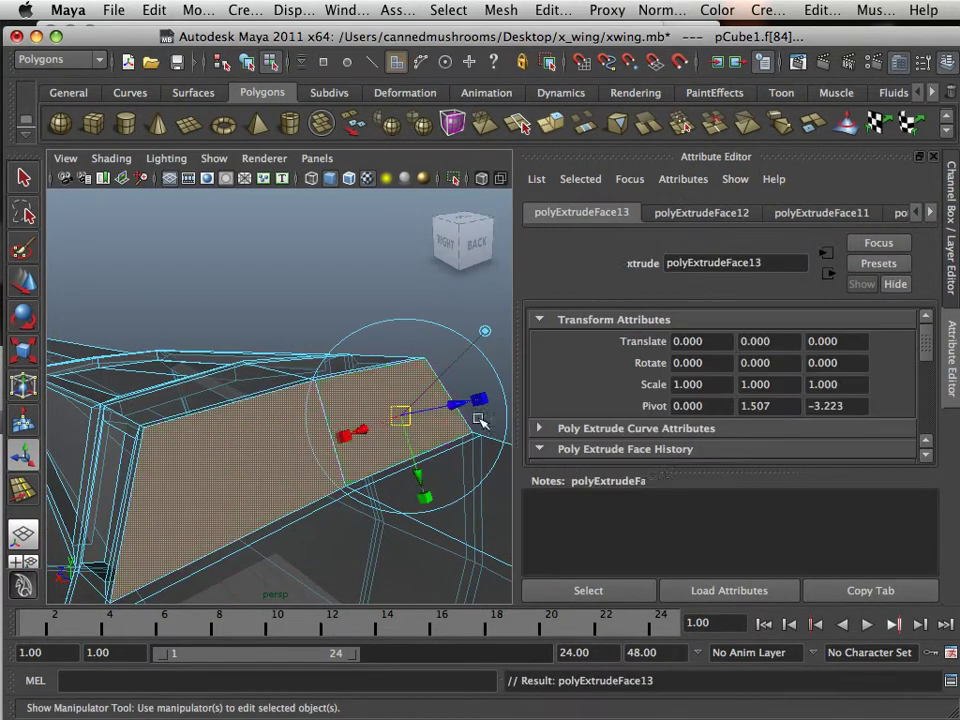
left_click_drag(344, 434, 350, 433)
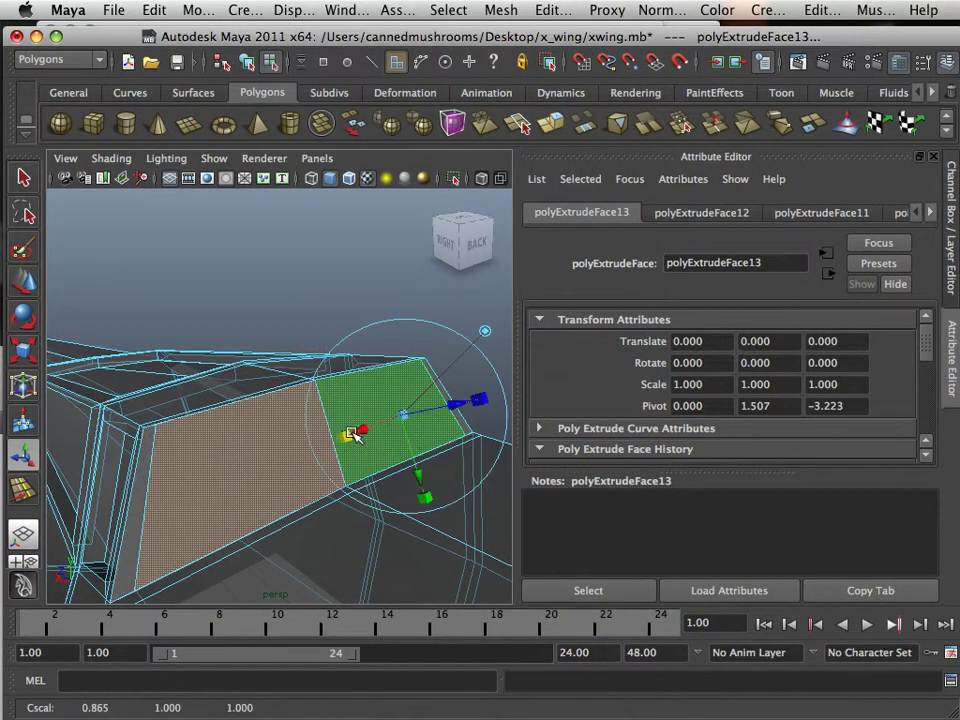
left_click_drag(429, 497, 425, 492)
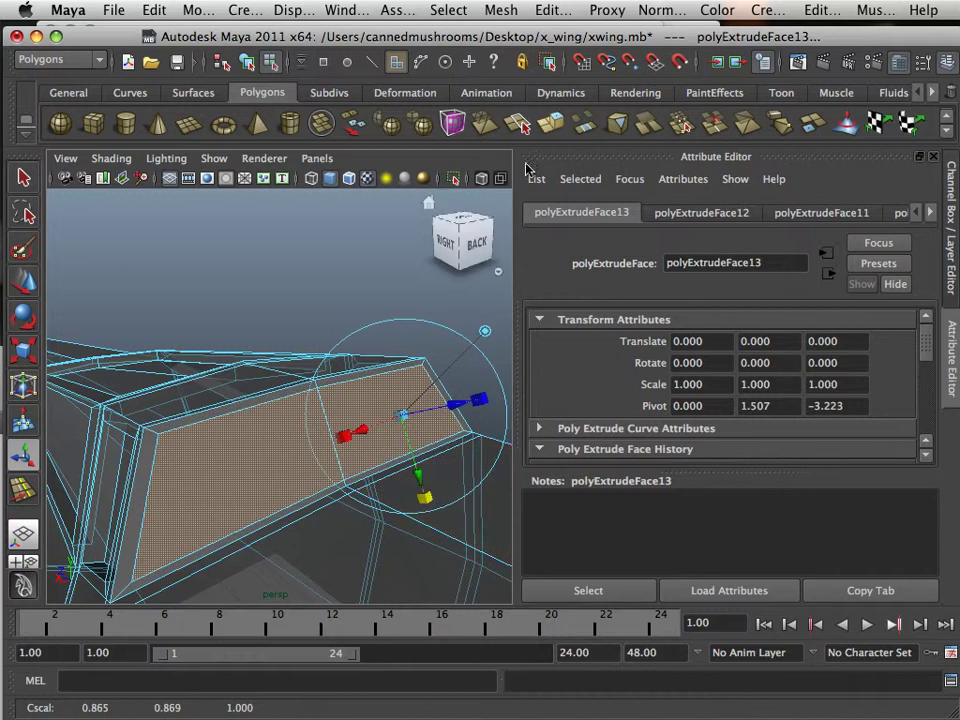
key("ctrl+e")
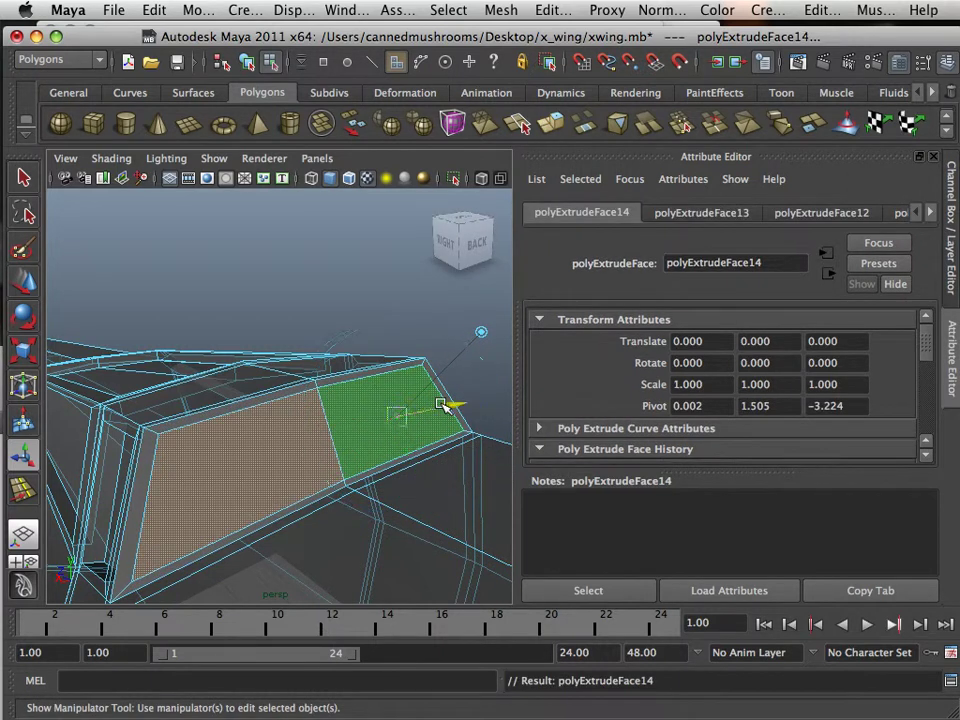
left_click_drag(439, 403, 388, 318)
left_click(242, 321)
Step: Examine the canopy's recessed windows from both sides against the blueprints
left_click_drag(242, 321, 179, 365, "alt")
right_click_drag(325, 339, 146, 364, "alt")
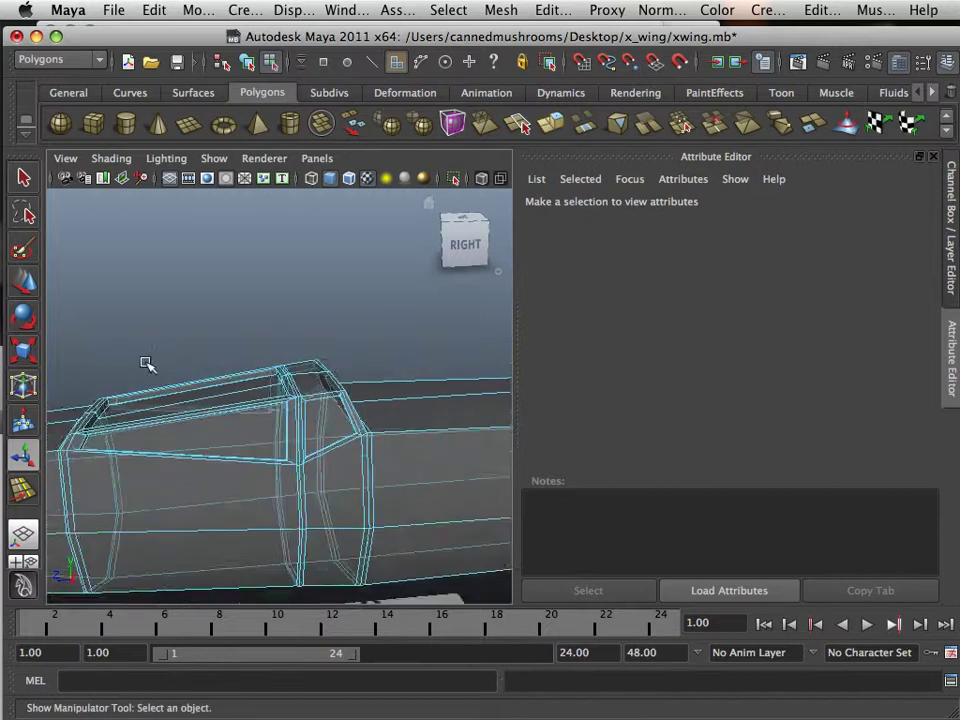
left_click_drag(146, 364, 309, 364, "alt")
right_click_drag(309, 364, 120, 366, "alt")
left_click_drag(120, 366, 173, 369, "alt")
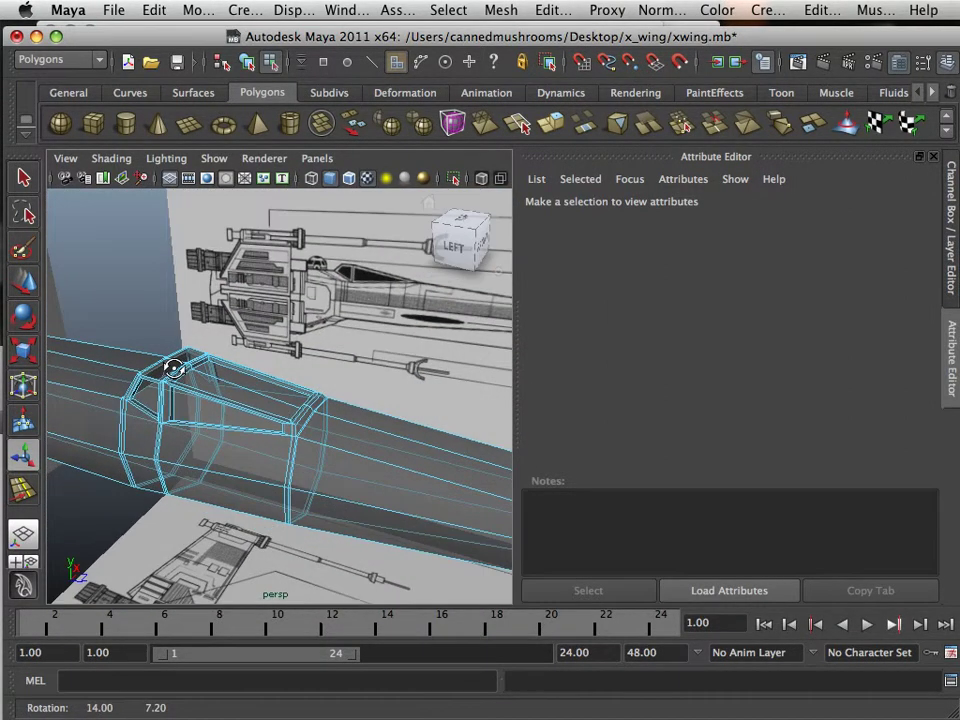